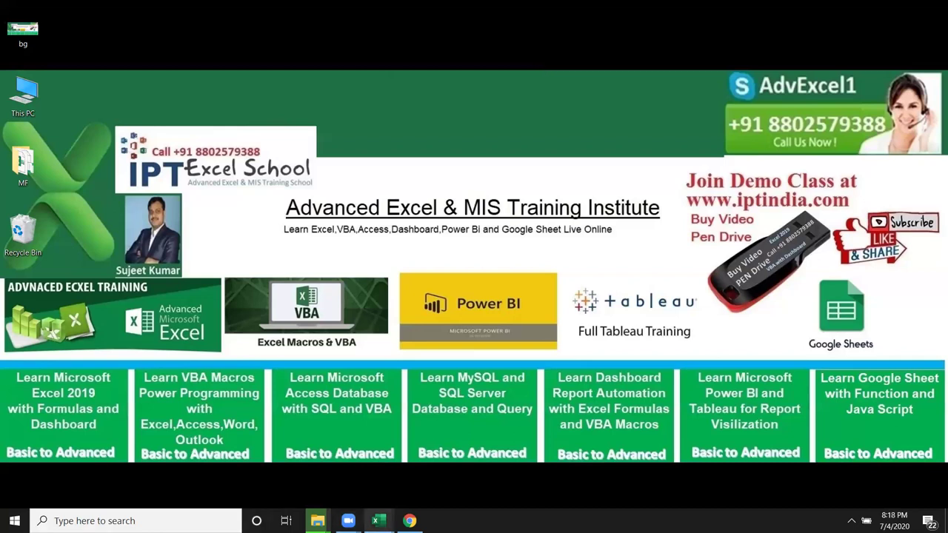
# Bring the Book2 workbook forward and move back toward the Customer entry in row 7.
pyautogui.click(420, 494)
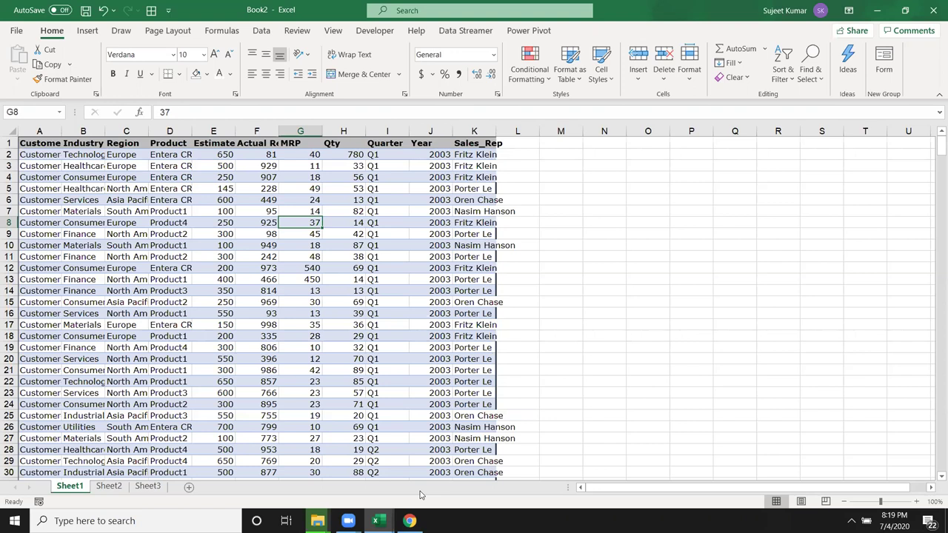
pyautogui.press('Left')
pyautogui.press('Left')
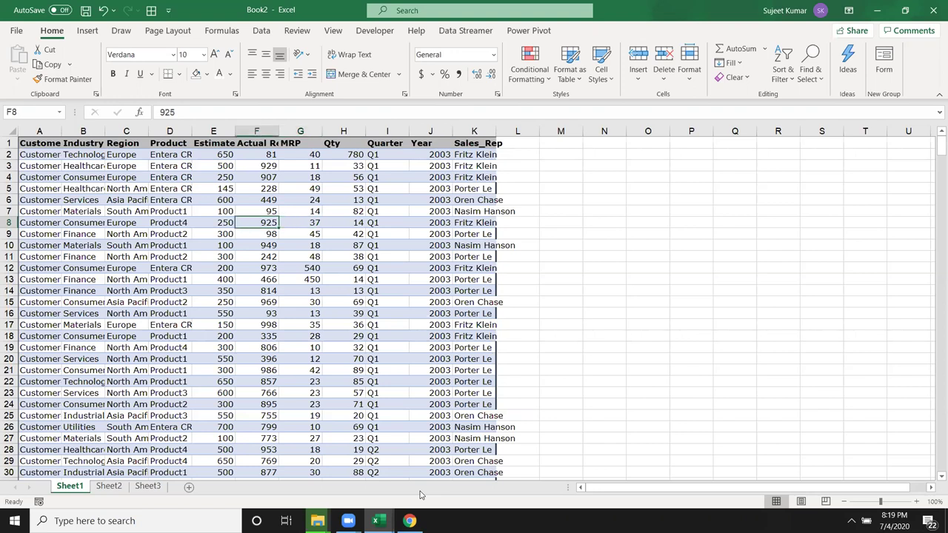
pyautogui.press('Left')
pyautogui.press('Left')
pyautogui.press('Left')
pyautogui.press('Up')
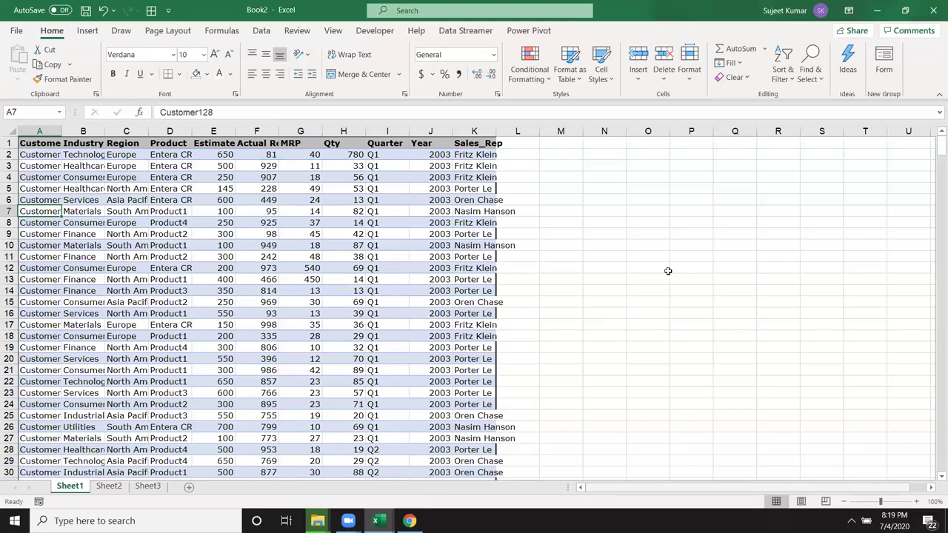
# Autofit column K for sales rep names, then point out Region, Industry, Customer and Product fields.
pyautogui.doubleClick(495, 130)
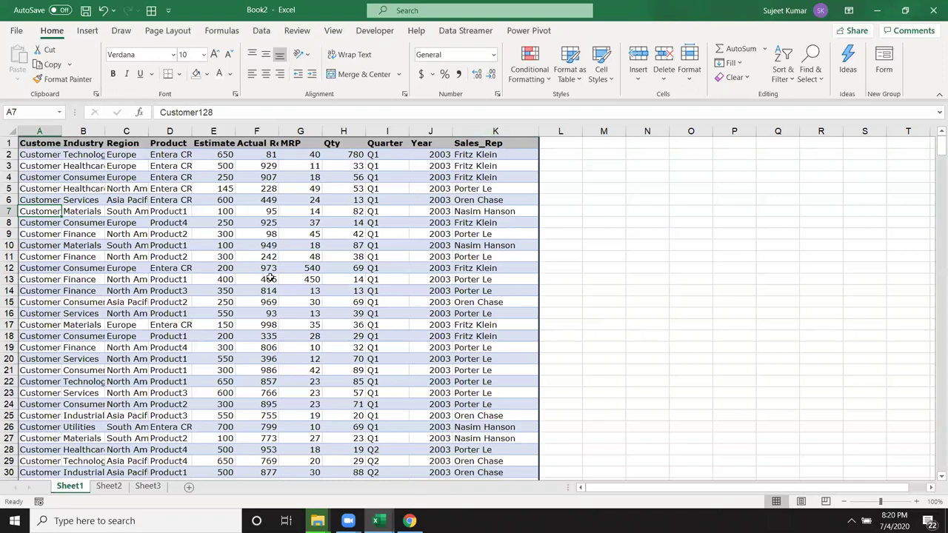
pyautogui.click(119, 211)
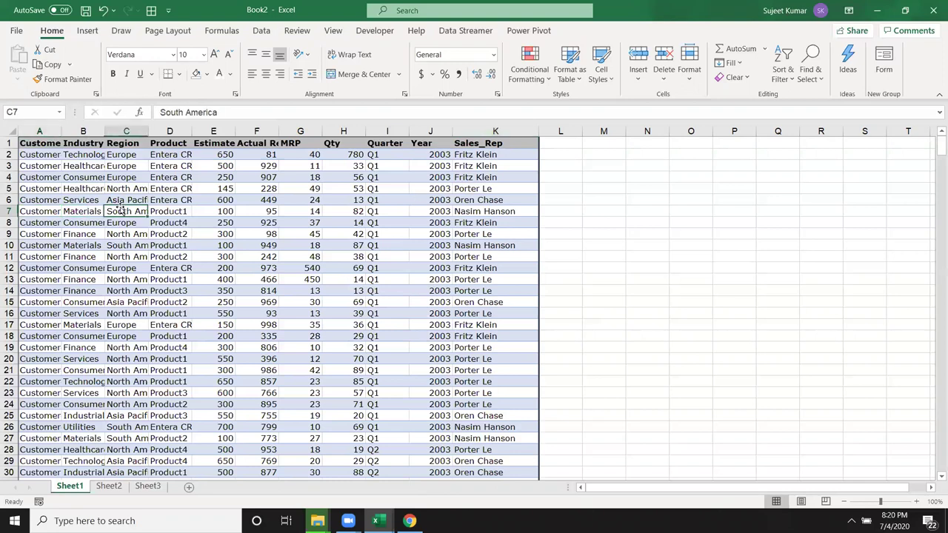
pyautogui.click(78, 164)
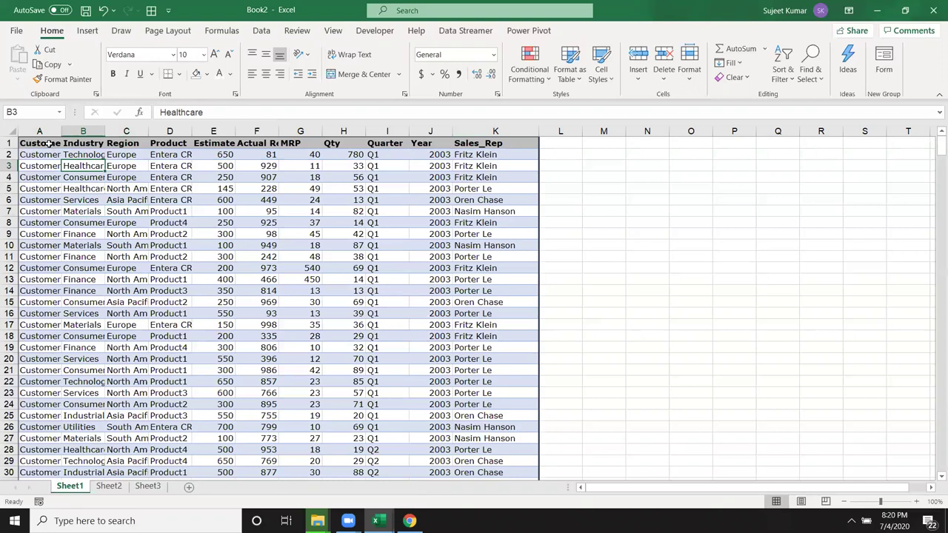
pyautogui.click(49, 145)
pyautogui.click(93, 142)
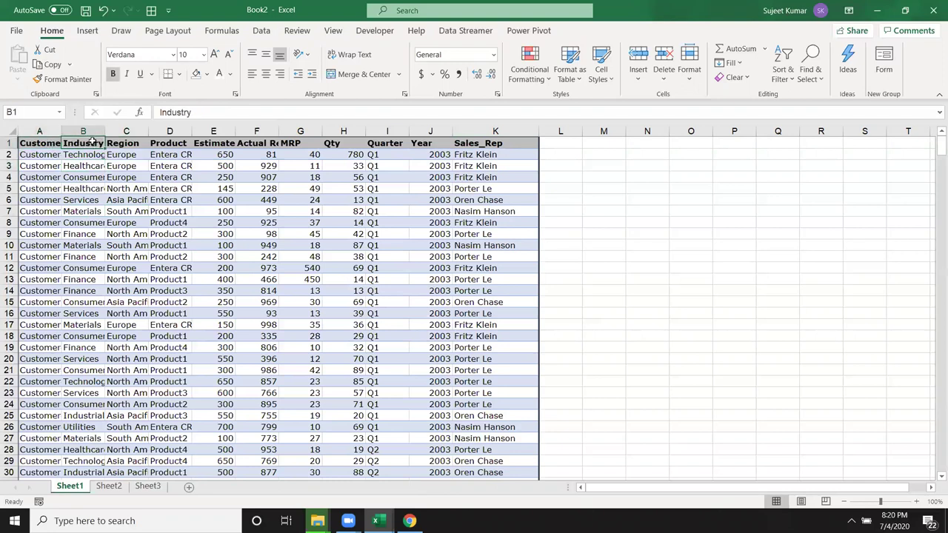
pyautogui.click(137, 144)
pyautogui.click(165, 153)
# Review the revenue, MRP, Qty and Quarter headers, then select the top data rows.
pyautogui.click(213, 142)
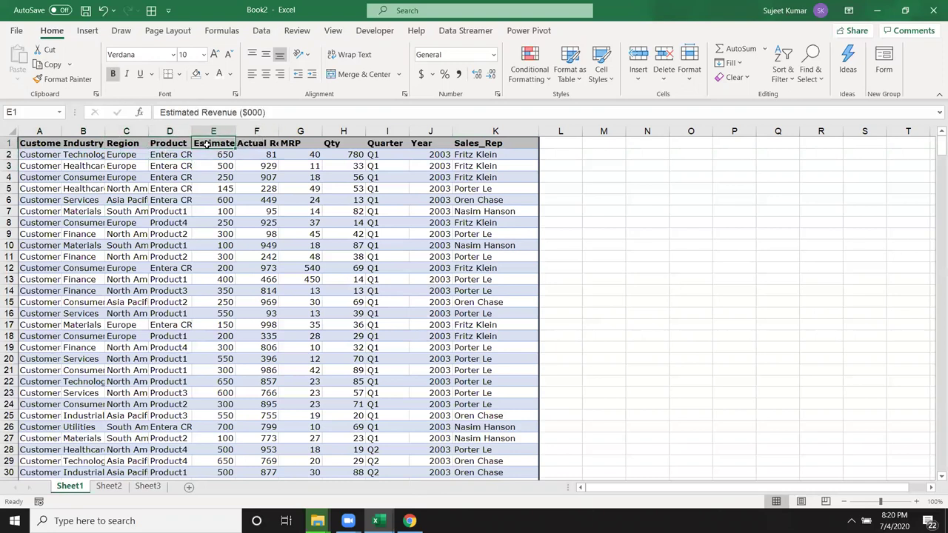
pyautogui.click(258, 142)
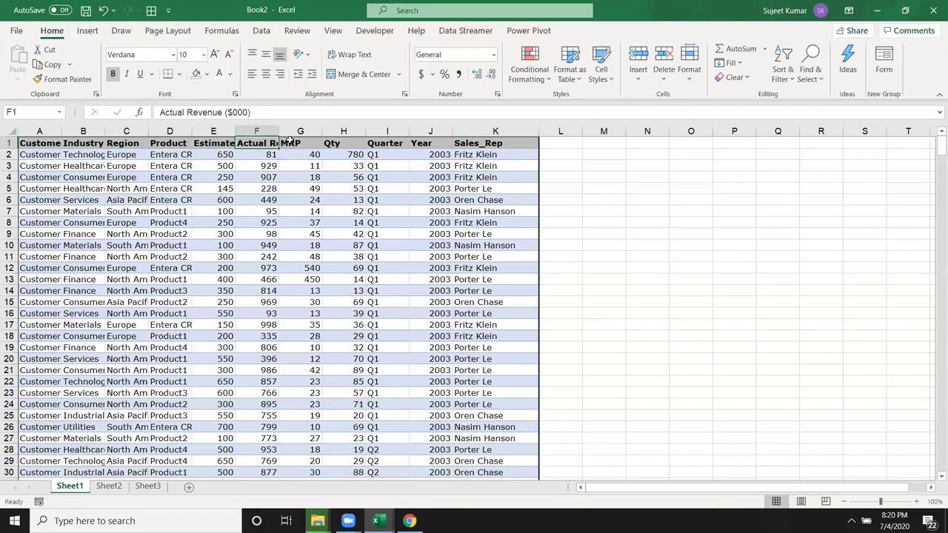
pyautogui.click(293, 142)
pyautogui.click(343, 142)
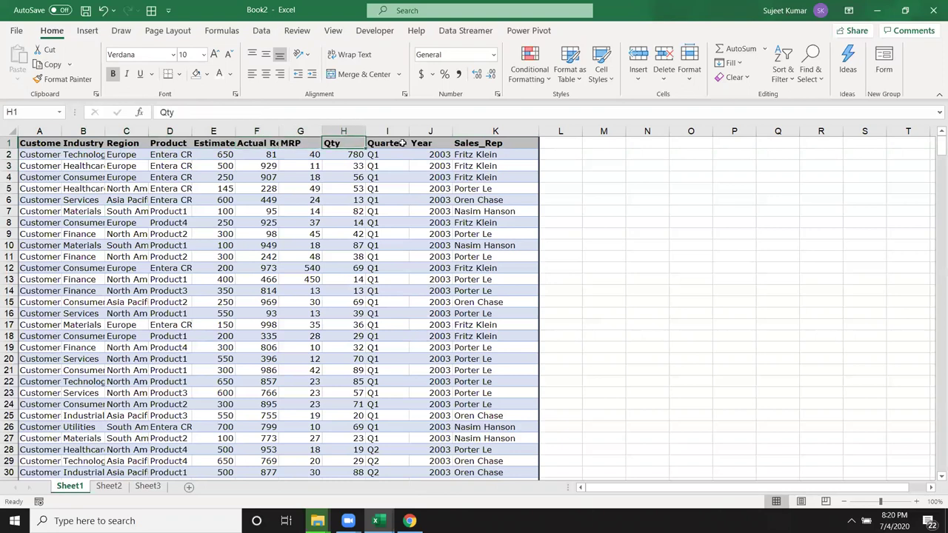
pyautogui.click(402, 143)
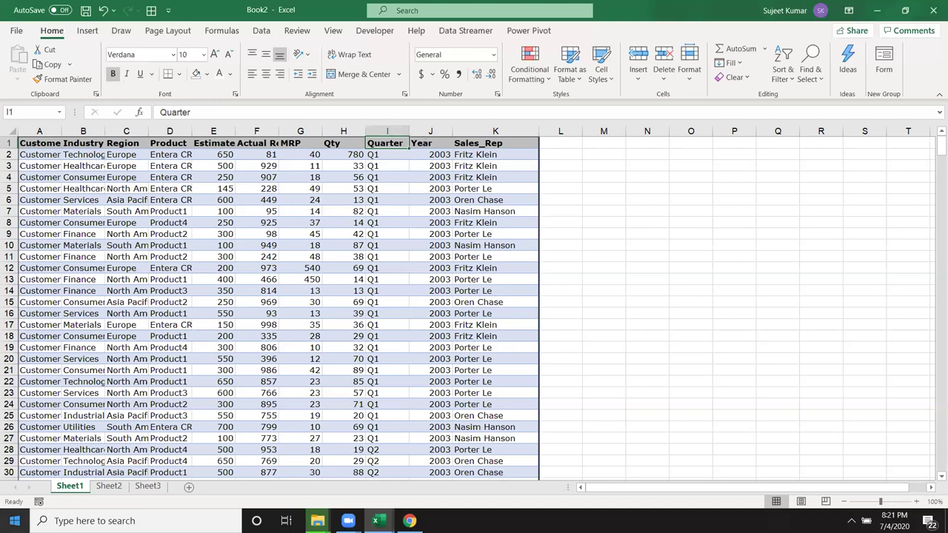
pyautogui.click(87, 209)
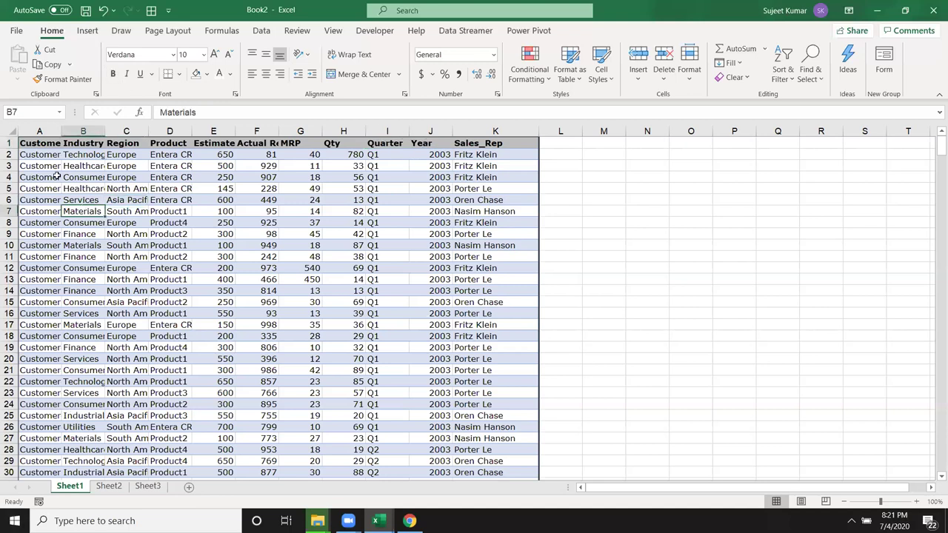
pyautogui.click(28, 146)
pyautogui.moveTo(170, 157); pyautogui.dragTo(508, 279)
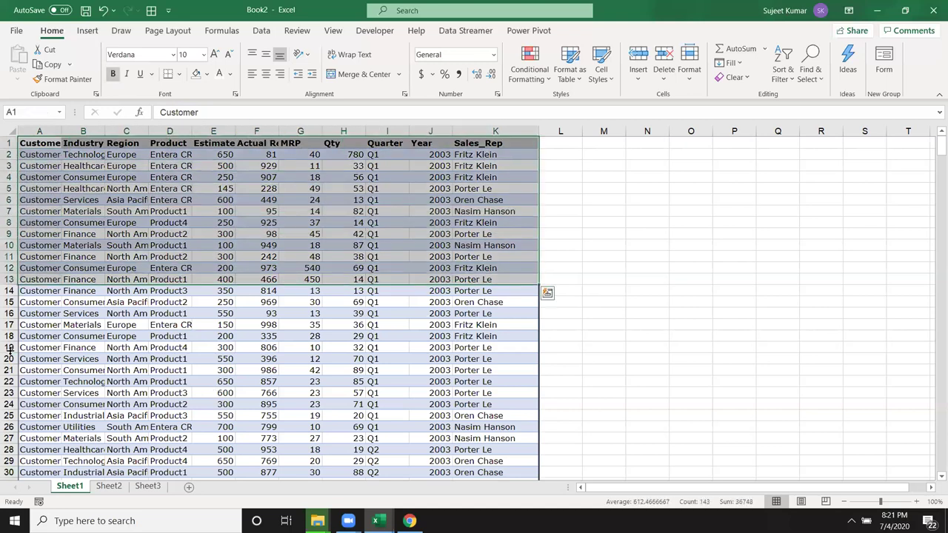
# Start and cancel a plain PivotTable, then bring up Recommended PivotTables for the sales data.
pyautogui.click(31, 142)
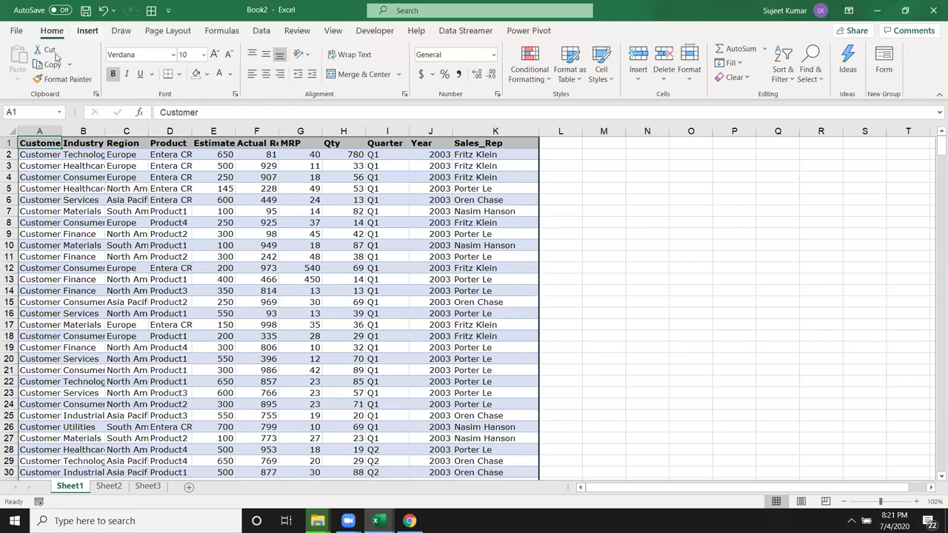
pyautogui.click(86, 31)
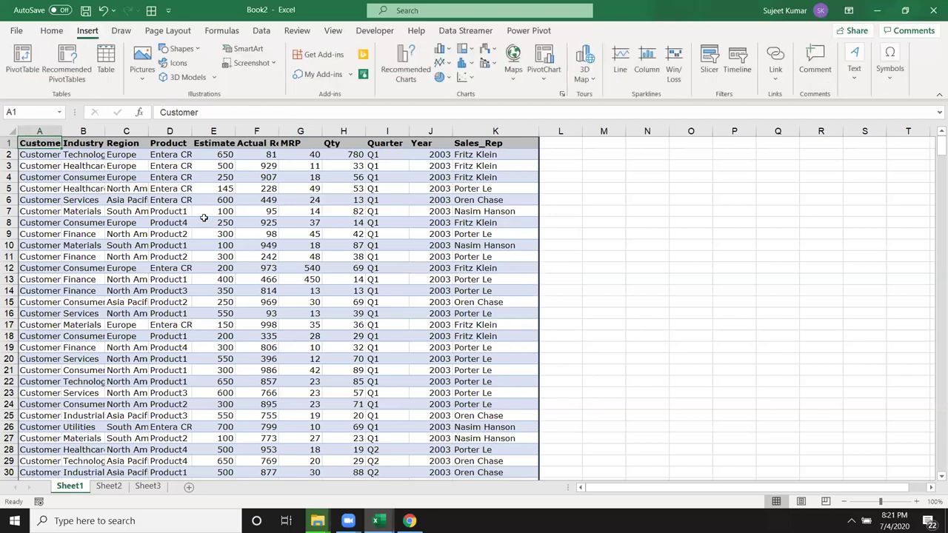
pyautogui.click(21, 66)
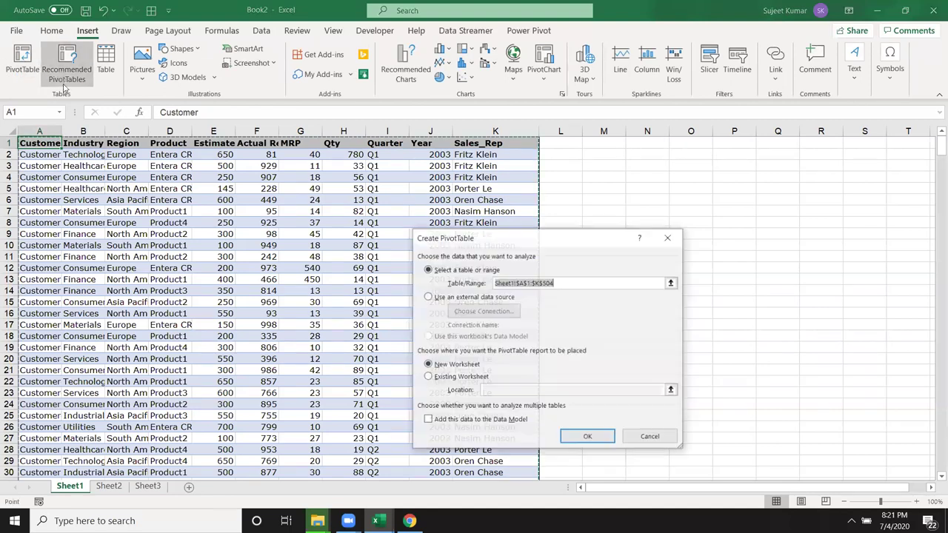
pyautogui.press('Escape')
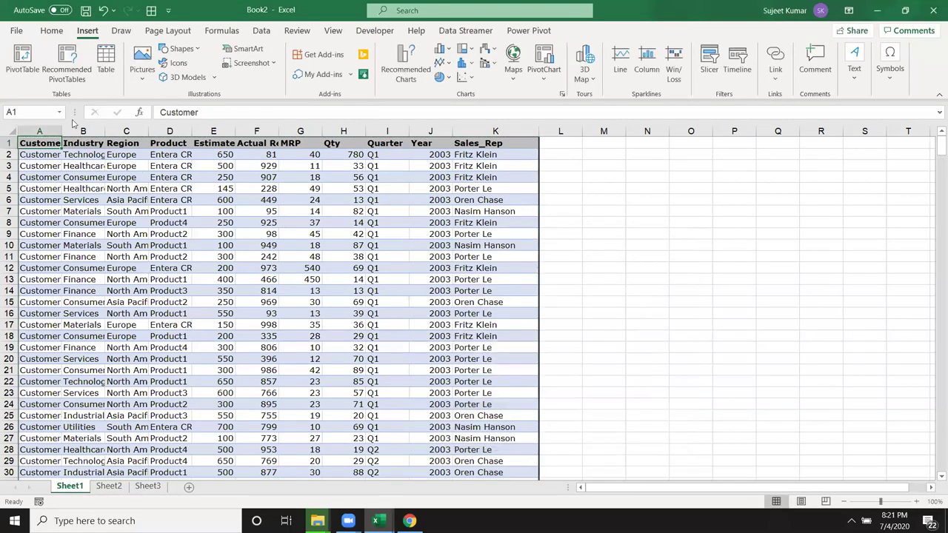
pyautogui.click(57, 76)
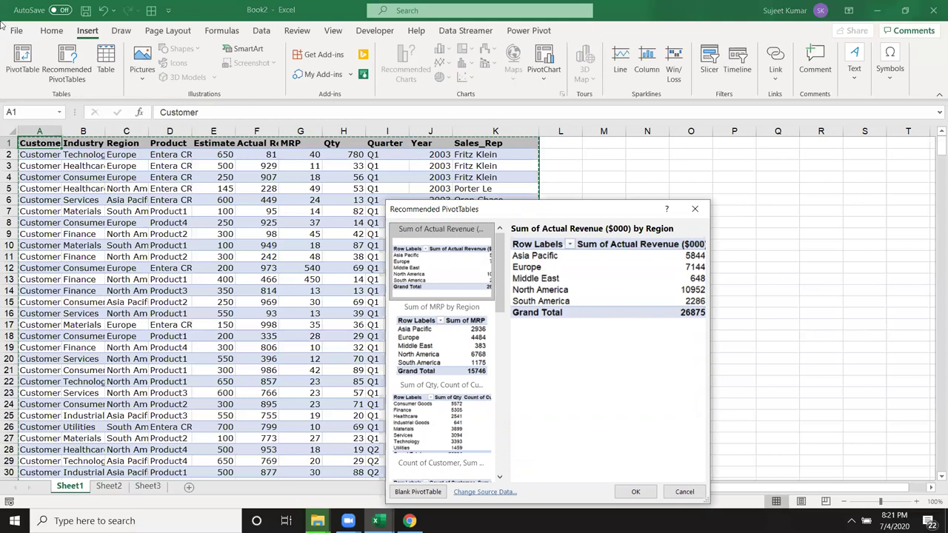
# Move the Recommended PivotTables dialog aside to review its suggestions, then cancel it.
pyautogui.moveTo(522, 213); pyautogui.dragTo(335, 152)
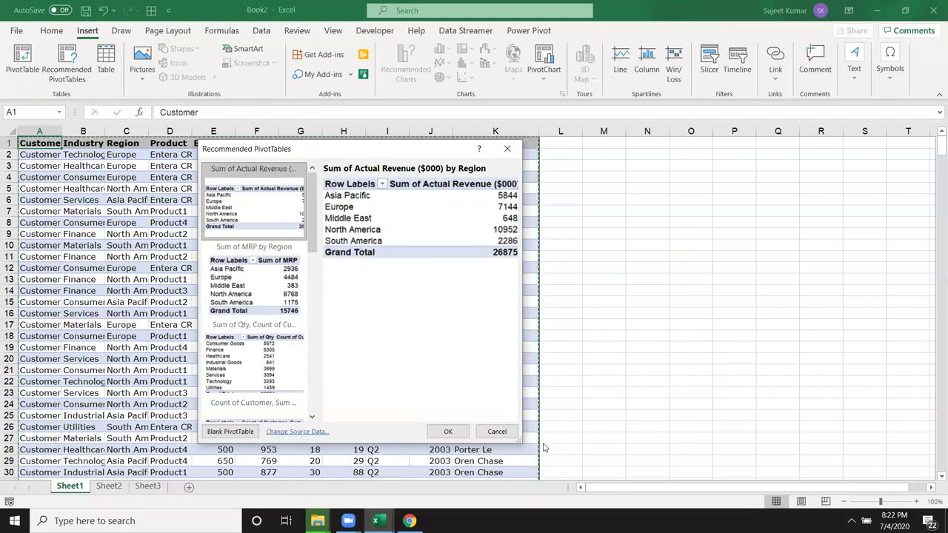
pyautogui.click(497, 431)
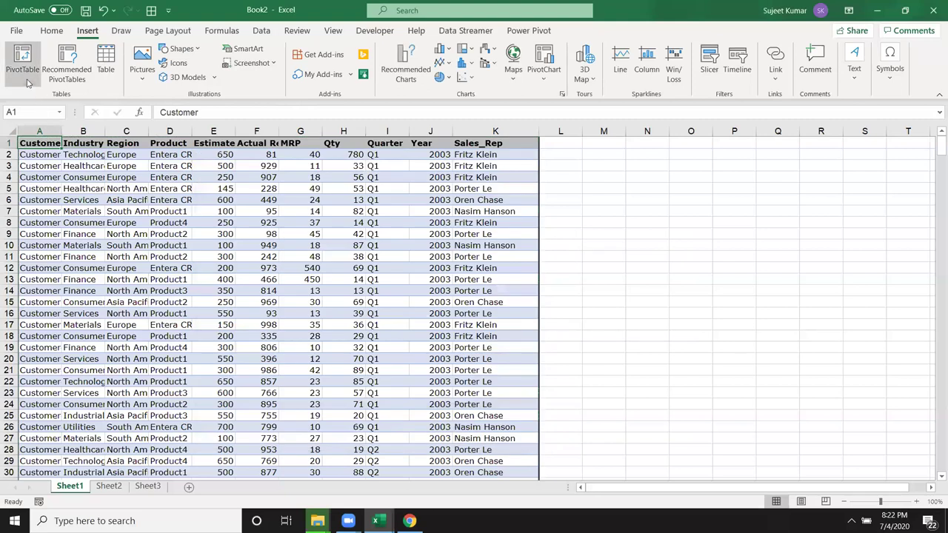
# Create a PivotTable from Sheet1!$A$1:$K$504 on a new worksheet.
pyautogui.click(23, 67)
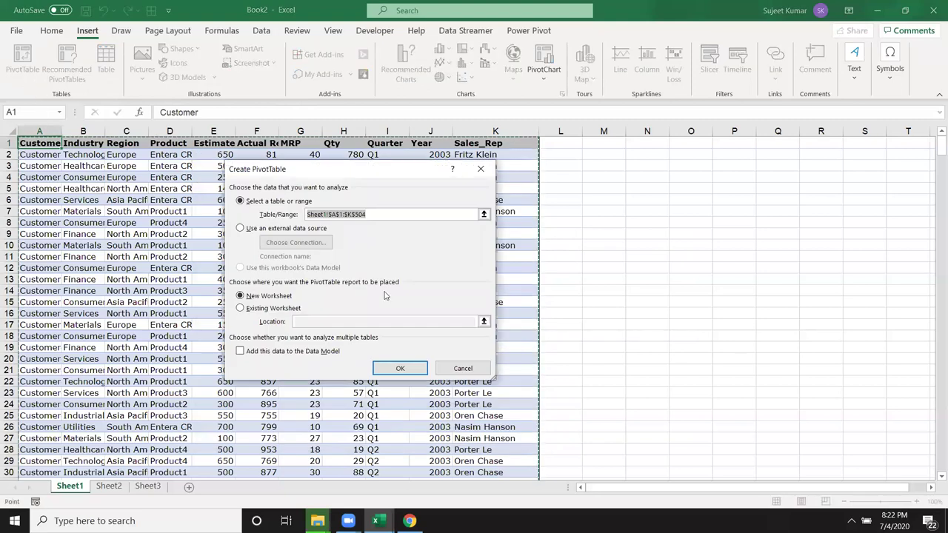
pyautogui.click(399, 368)
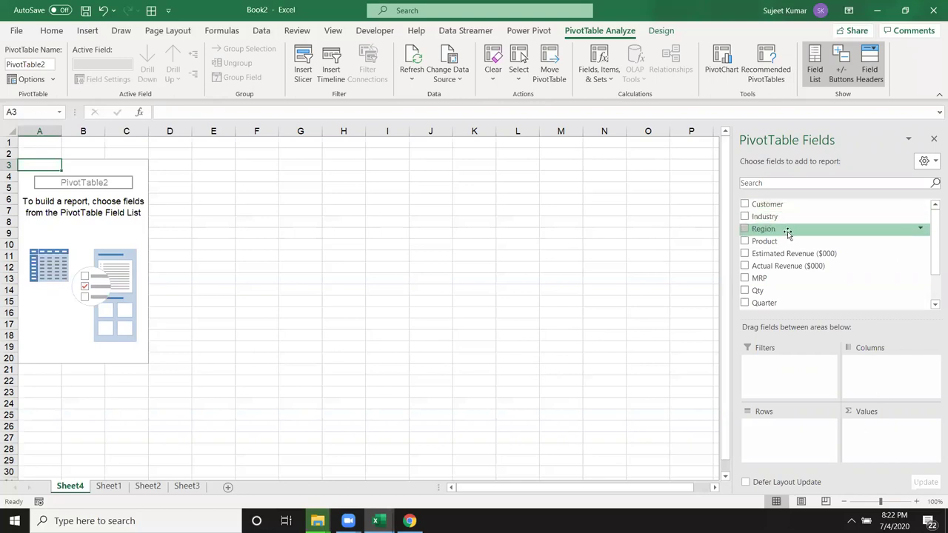
pyautogui.click(108, 486)
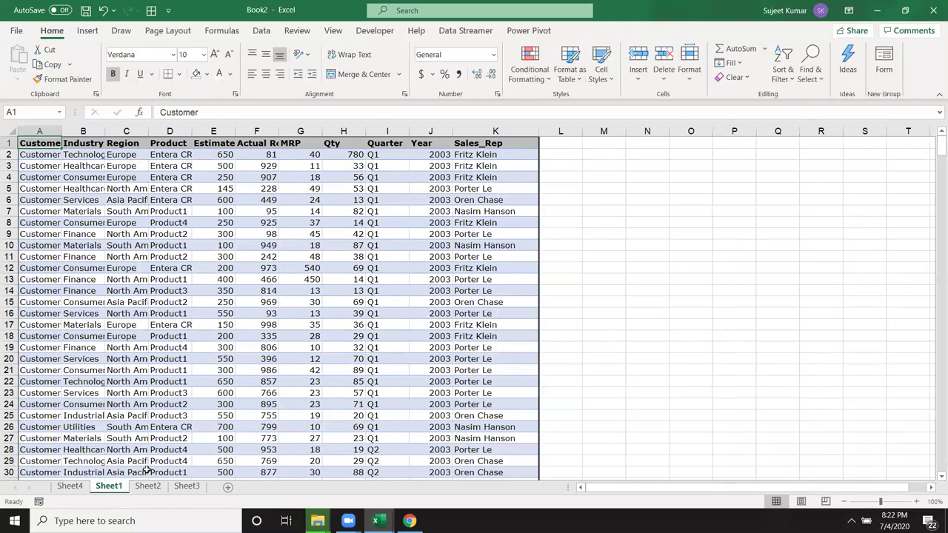
pyautogui.click(80, 490)
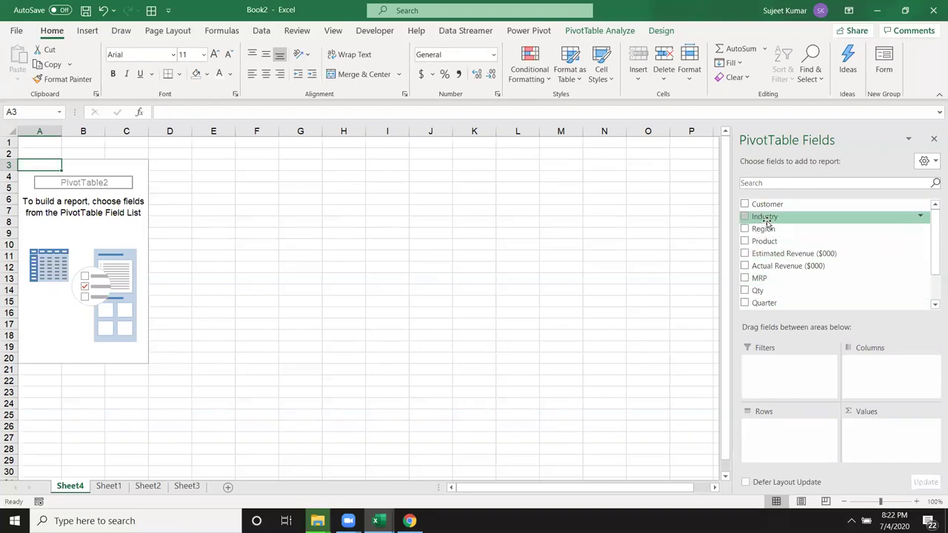
pyautogui.moveTo(767, 223); pyautogui.dragTo(626, 271)
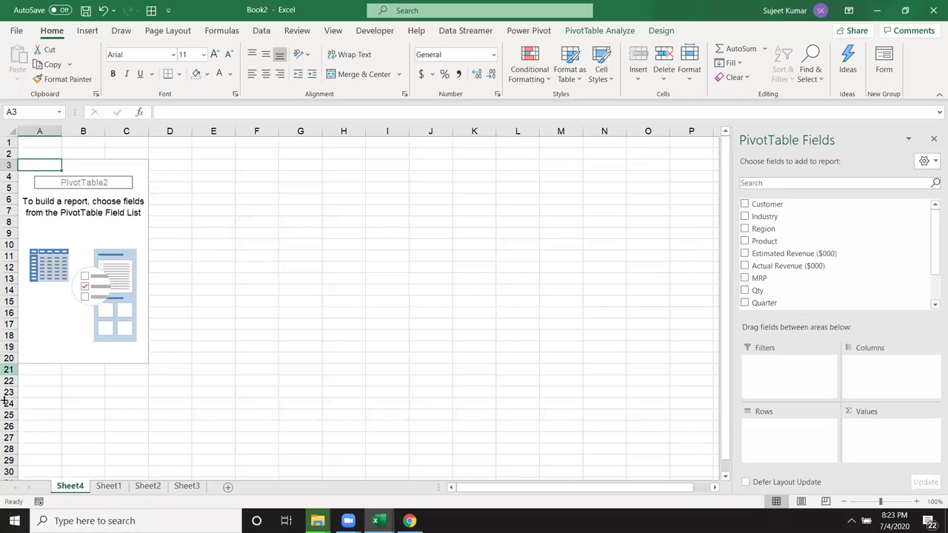
# Inspect the Region, MRP and Qty source columns on Sheet1, then return to the PivotTable sheet.
pyautogui.click(109, 486)
pyautogui.click(131, 160)
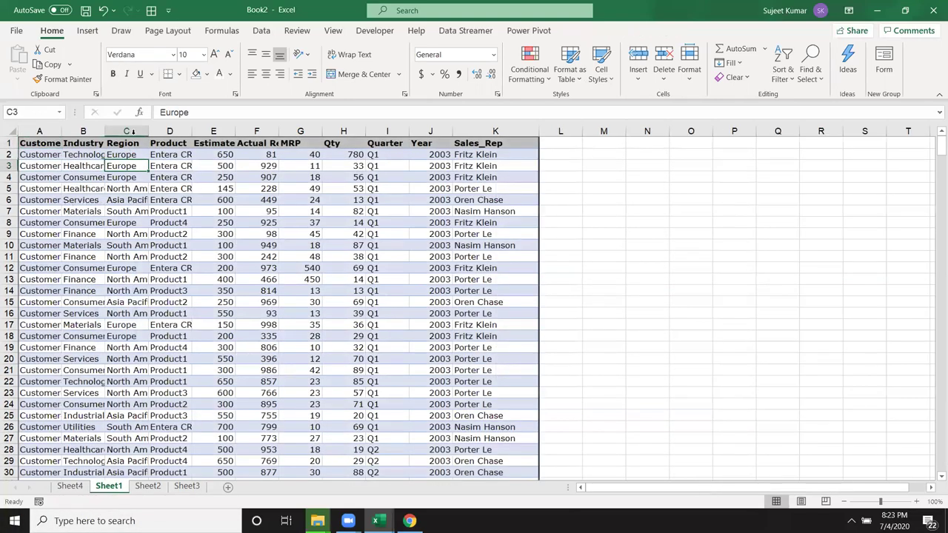
pyautogui.click(136, 129)
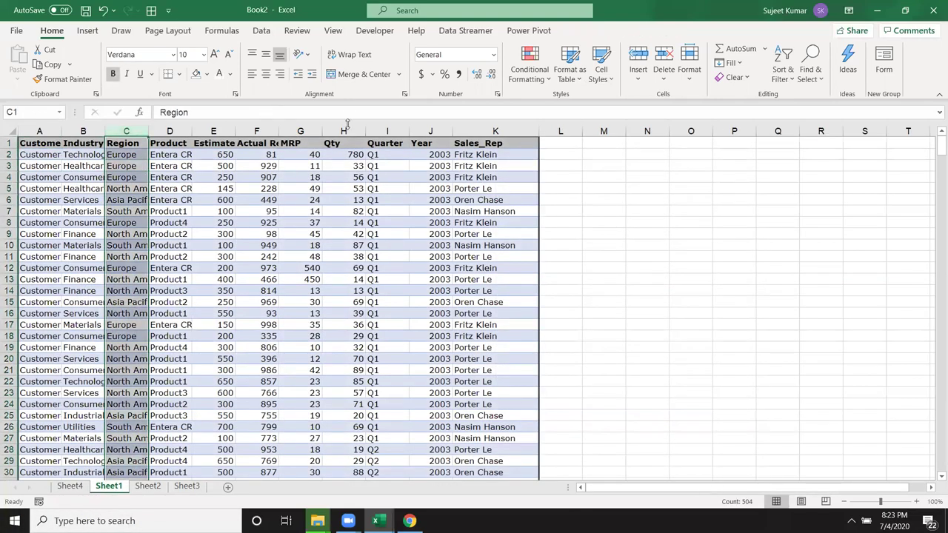
pyautogui.click(301, 130)
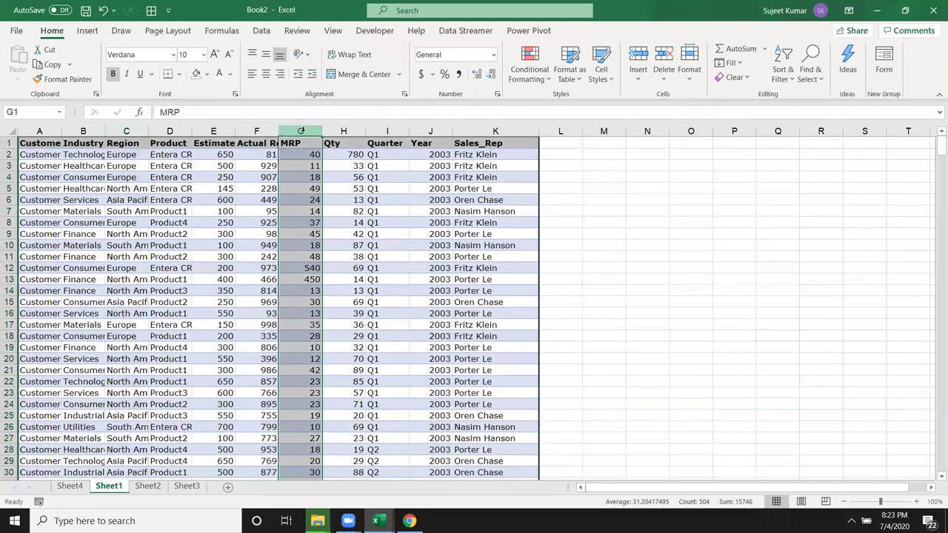
pyautogui.click(332, 130)
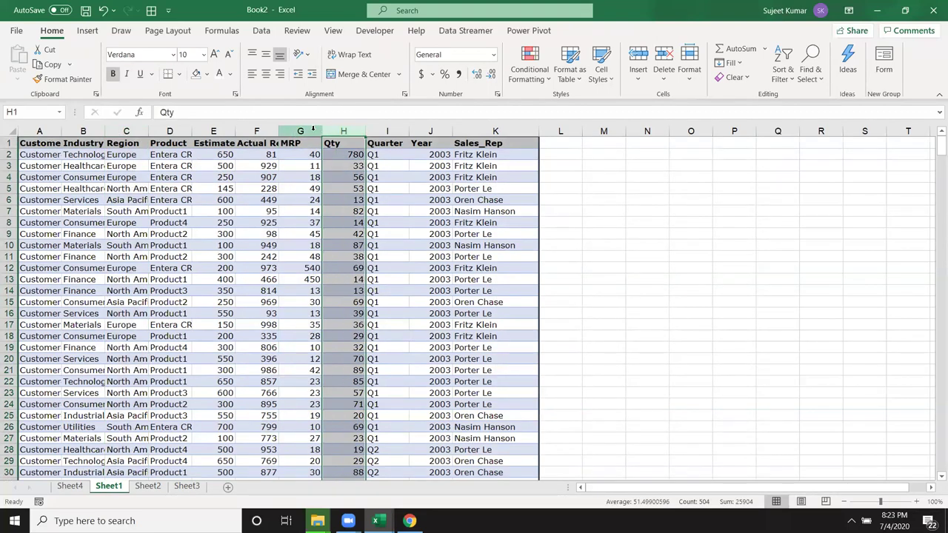
pyautogui.click(310, 129)
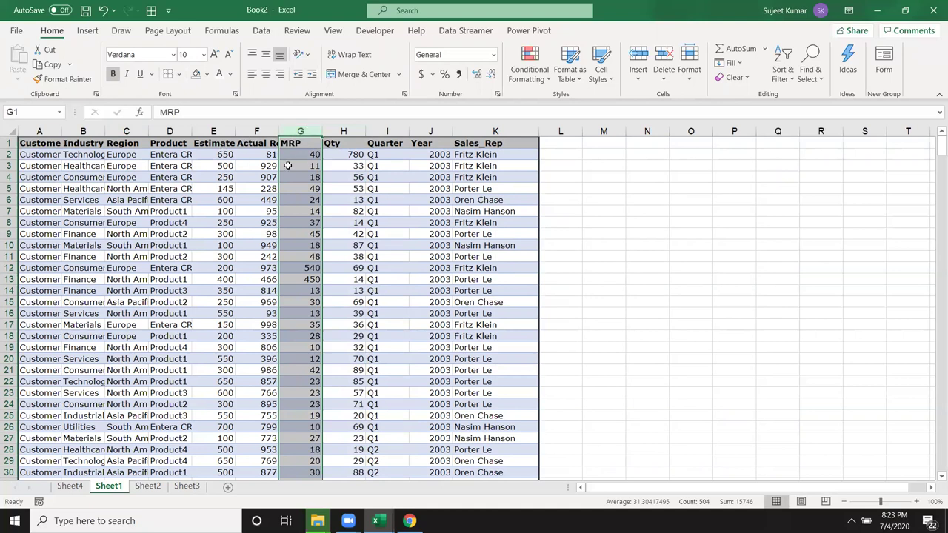
pyautogui.moveTo(336, 164); pyautogui.dragTo(345, 220)
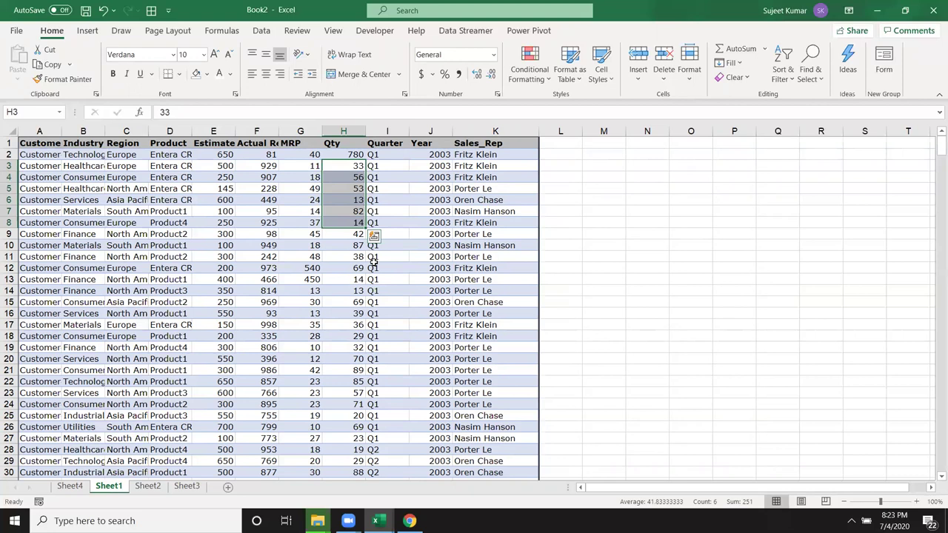
pyautogui.click(256, 211)
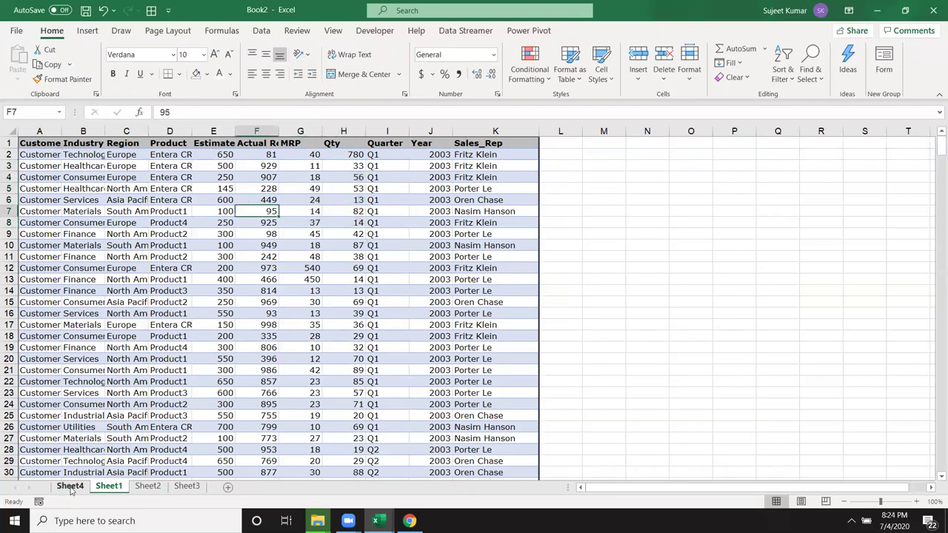
pyautogui.click(70, 486)
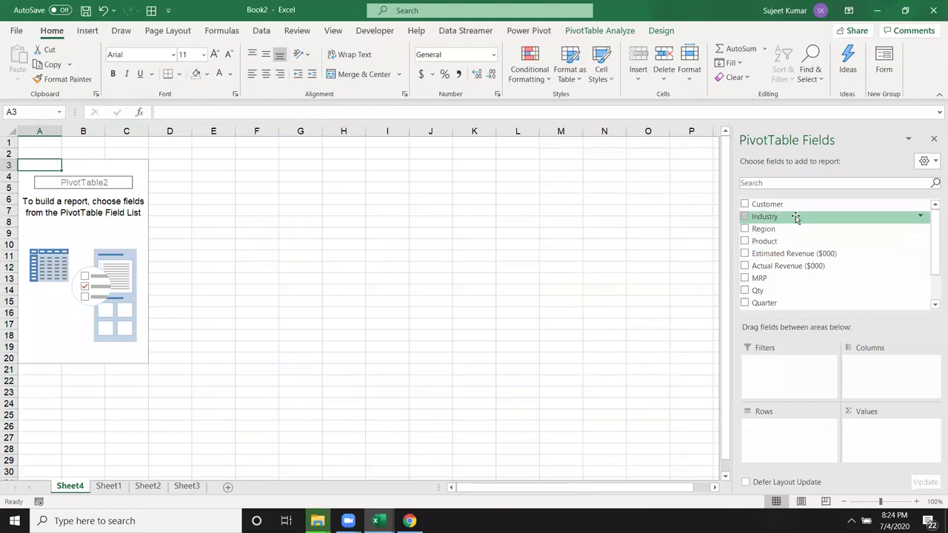
# Put Region in Rows and add Qty and MRP as summed values.
pyautogui.moveTo(796, 229)
pyautogui.mouseDown()
pyautogui.moveTo(813, 414)
pyautogui.moveTo(798, 444)
pyautogui.mouseUp()
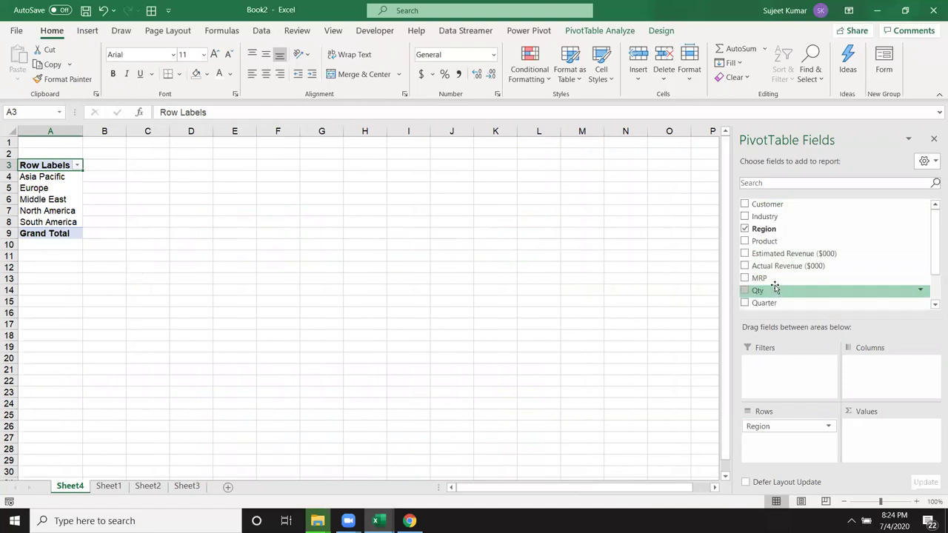
pyautogui.moveTo(775, 281)
pyautogui.mouseDown()
pyautogui.moveTo(871, 416)
pyautogui.moveTo(808, 271)
pyautogui.moveTo(864, 434)
pyautogui.mouseUp()
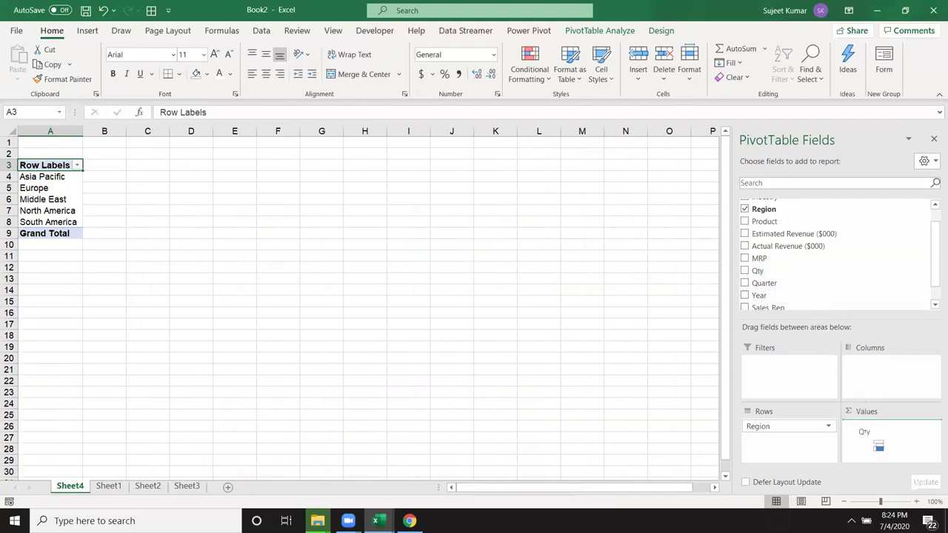
pyautogui.moveTo(763, 258); pyautogui.dragTo(886, 457)
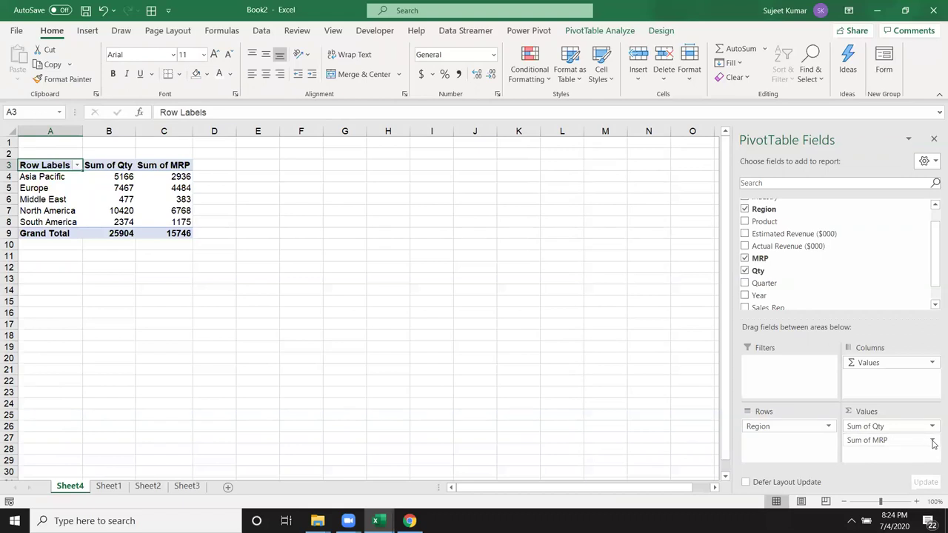
# Summarize the MRP value field as Average instead of Sum, giving a 31.30417495 grand average.
pyautogui.click(933, 443)
pyautogui.click(924, 432)
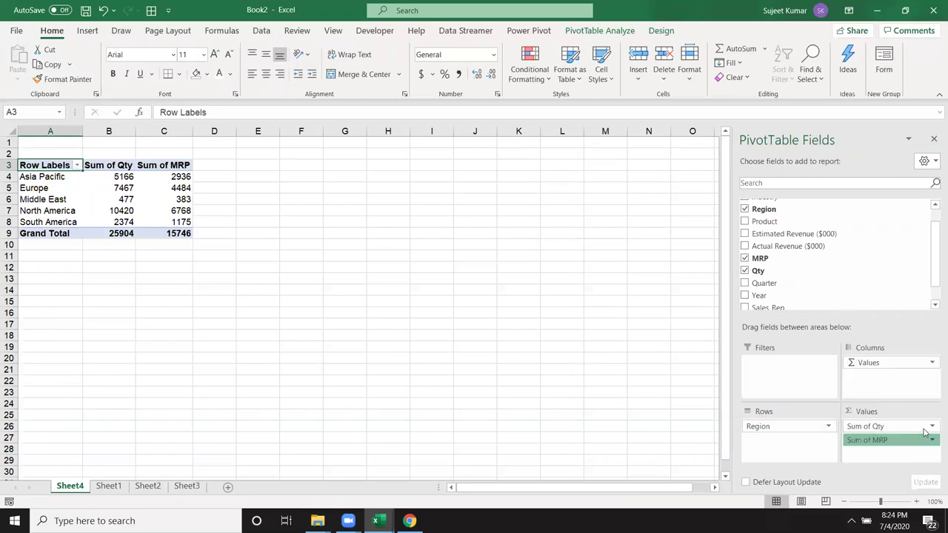
pyautogui.moveTo(322, 178); pyautogui.dragTo(403, 132)
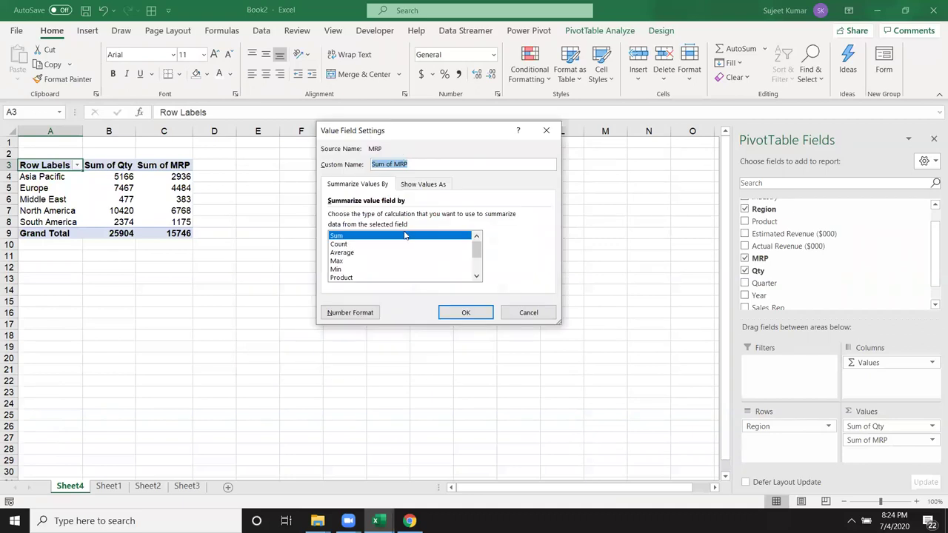
pyautogui.click(344, 253)
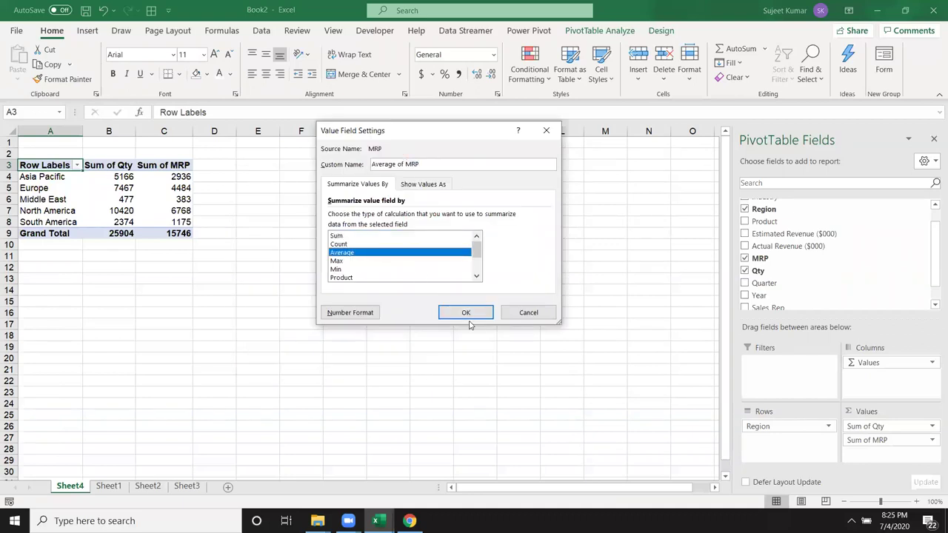
pyautogui.click(466, 314)
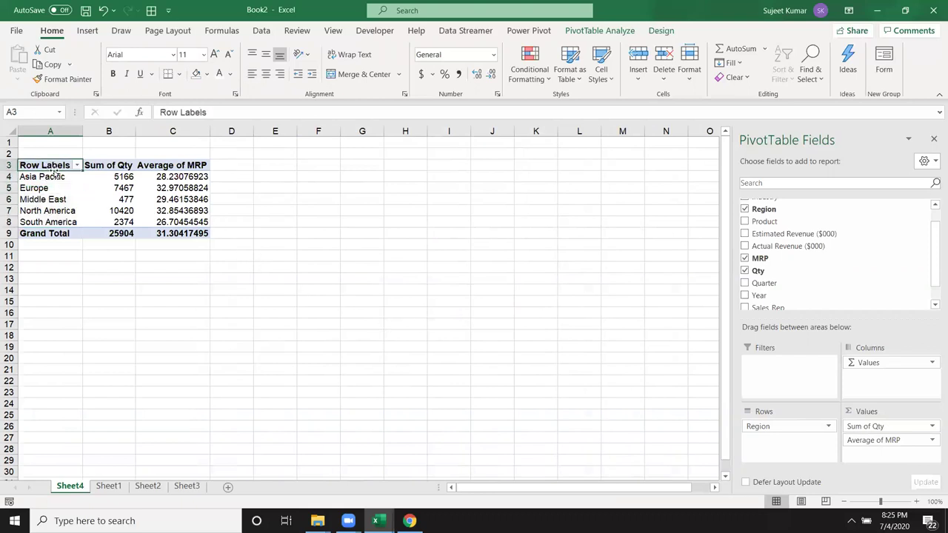
# Rename the pivot headings in A3, B3 and C3 to Region, Qty and vg mrp.
pyautogui.write('Region')
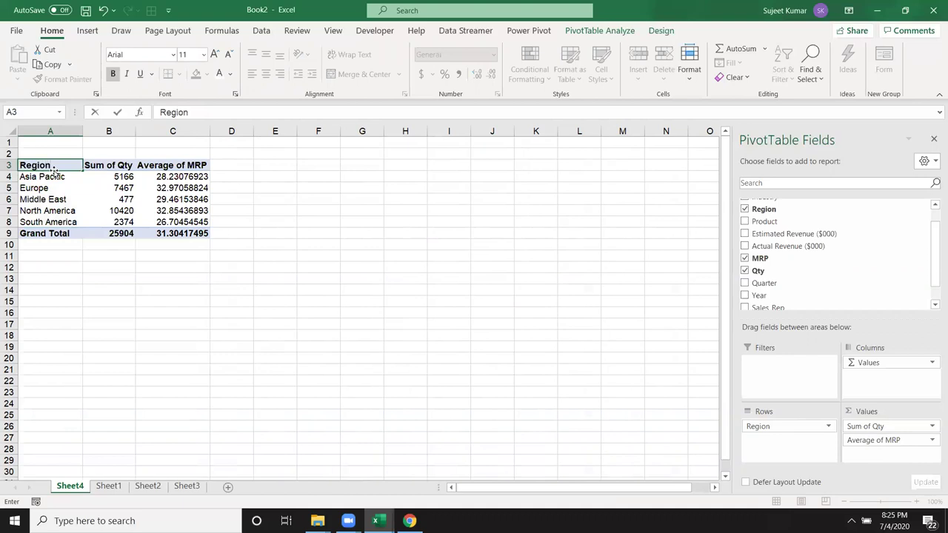
pyautogui.press('Return')
pyautogui.press('Up')
pyautogui.press('Right')
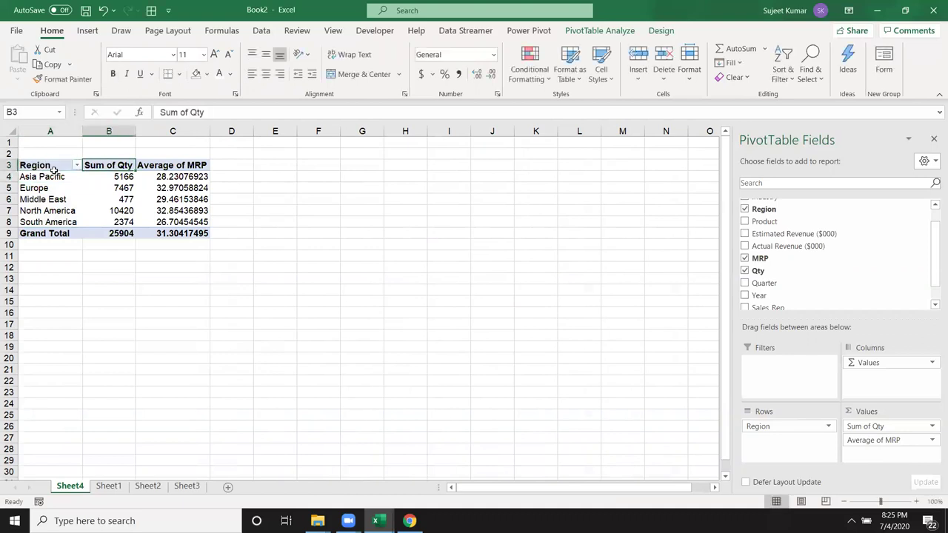
pyautogui.write('Qty')
pyautogui.press('Return')
pyautogui.press('Return')
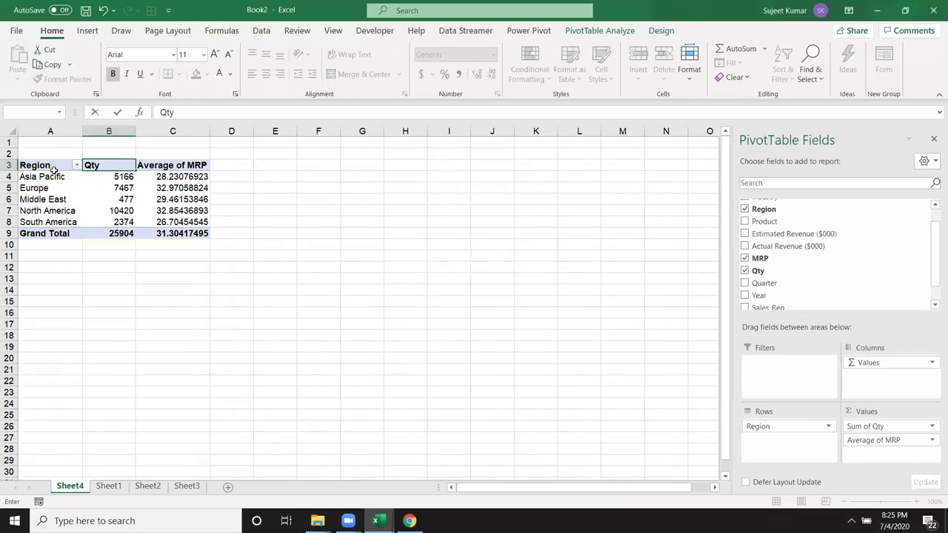
pyautogui.press('Return')
pyautogui.press('Up')
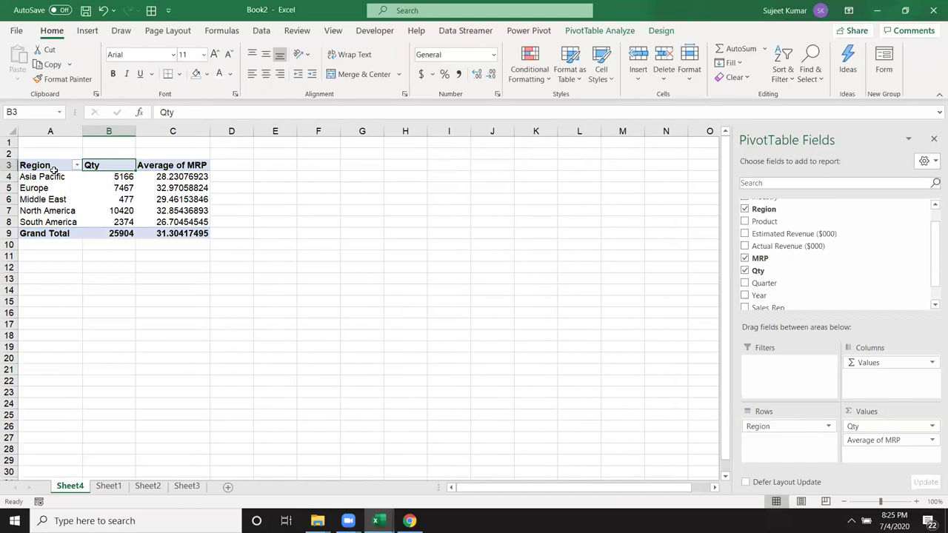
pyautogui.press('Right')
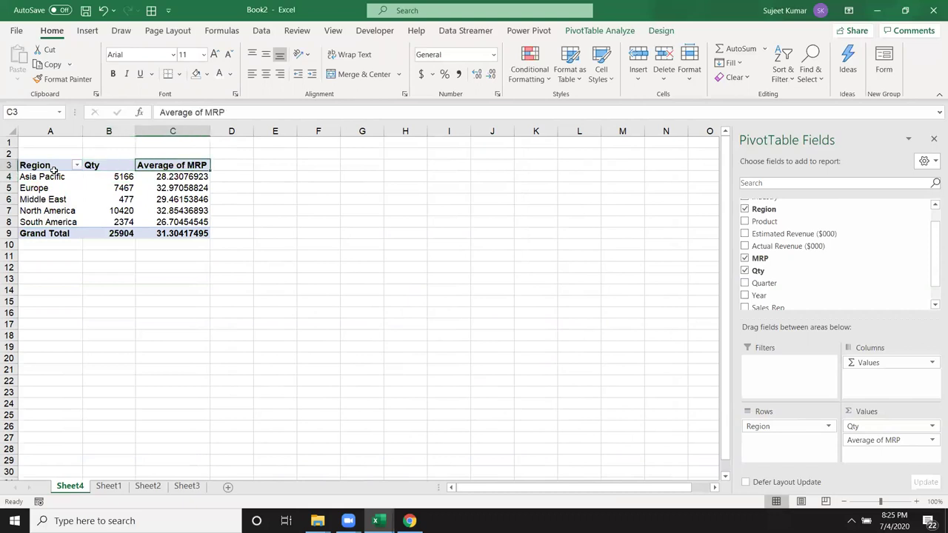
pyautogui.write('vg mr')
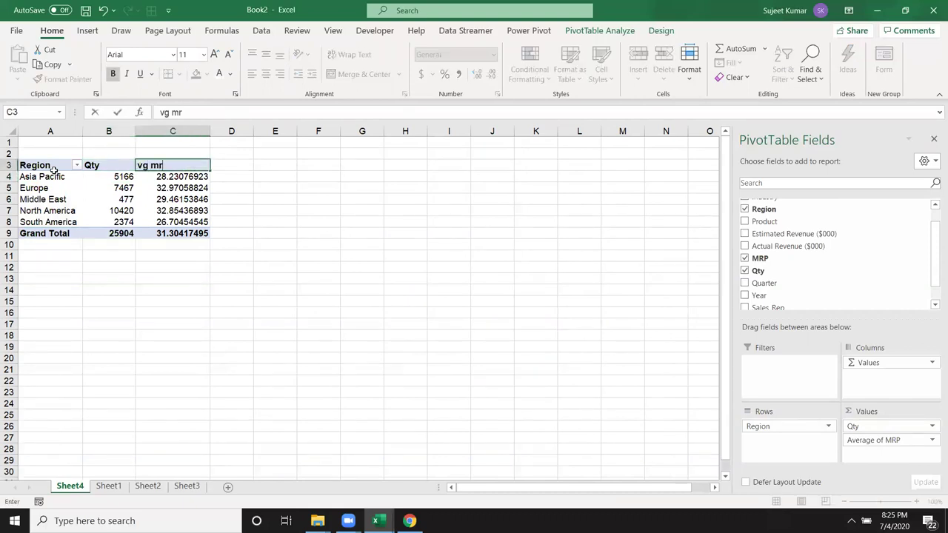
pyautogui.write('p')
pyautogui.press('Return')
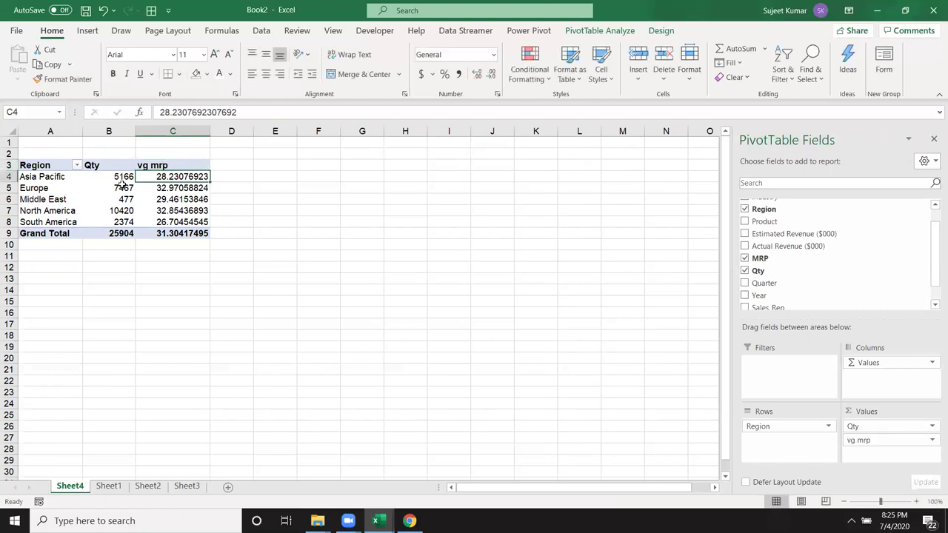
# Select various pivot ranges, including the Middle East Qty and average values.
pyautogui.moveTo(119, 177); pyautogui.dragTo(177, 211)
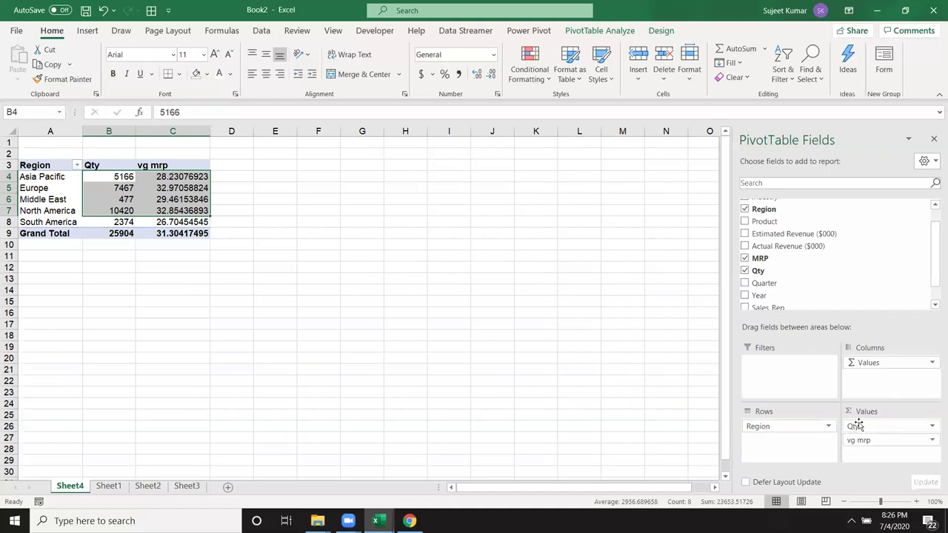
pyautogui.click(144, 290)
pyautogui.moveTo(35, 166); pyautogui.dragTo(175, 223)
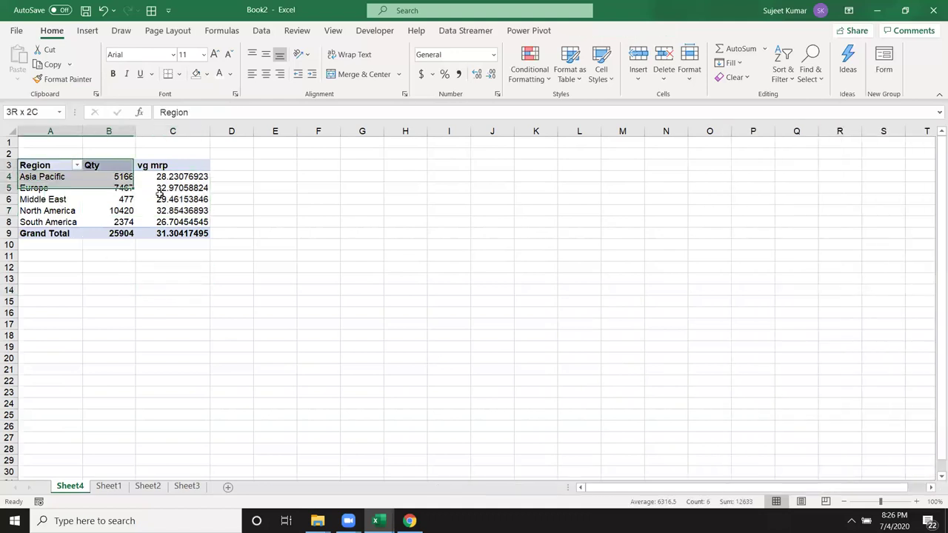
pyautogui.click(148, 201)
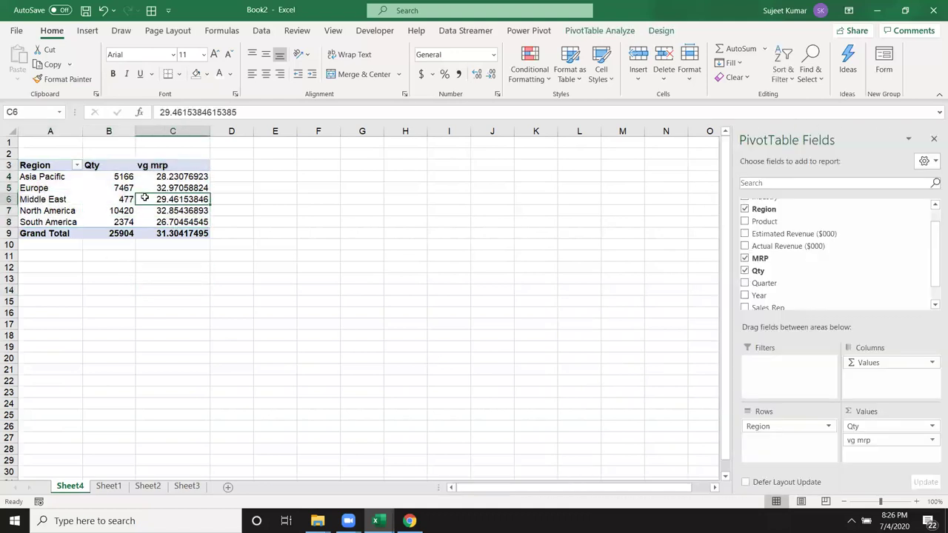
pyautogui.moveTo(62, 166); pyautogui.dragTo(175, 234)
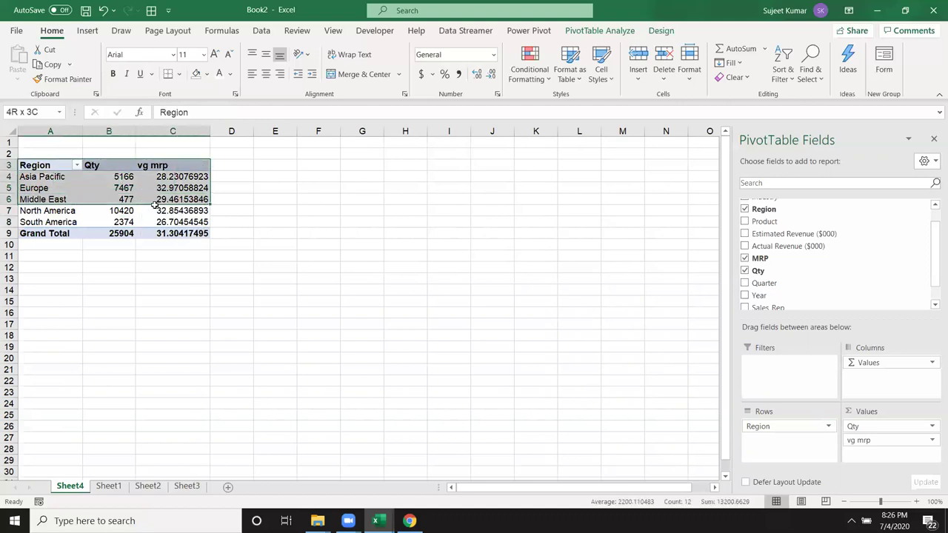
pyautogui.click(97, 201)
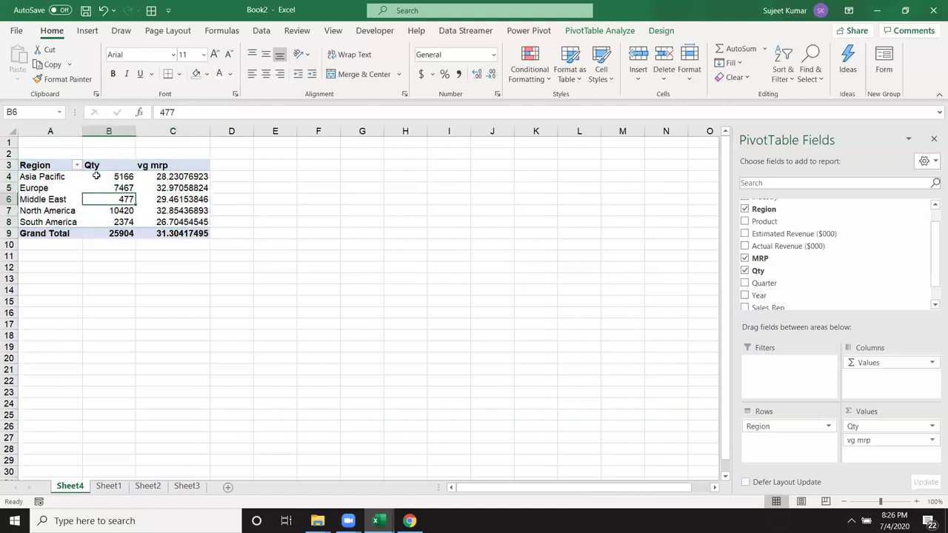
# Browse the Design, Insert and Power Pivot ribbons, ending on PivotTable Analyze.
pyautogui.click(659, 32)
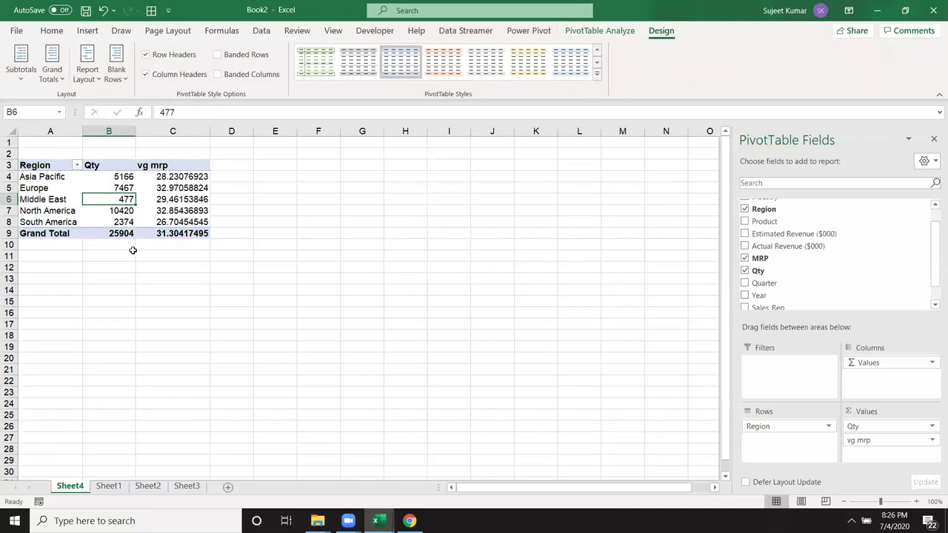
pyautogui.click(87, 33)
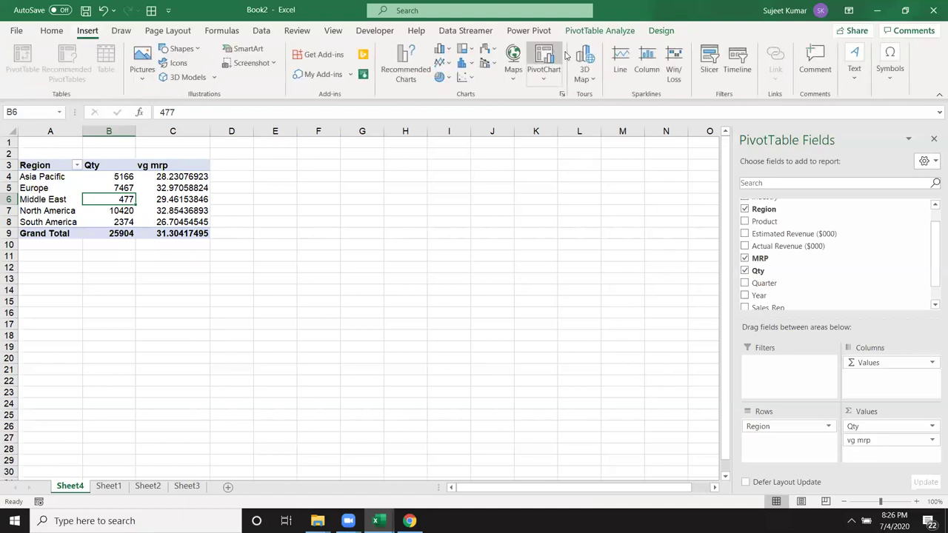
pyautogui.click(528, 30)
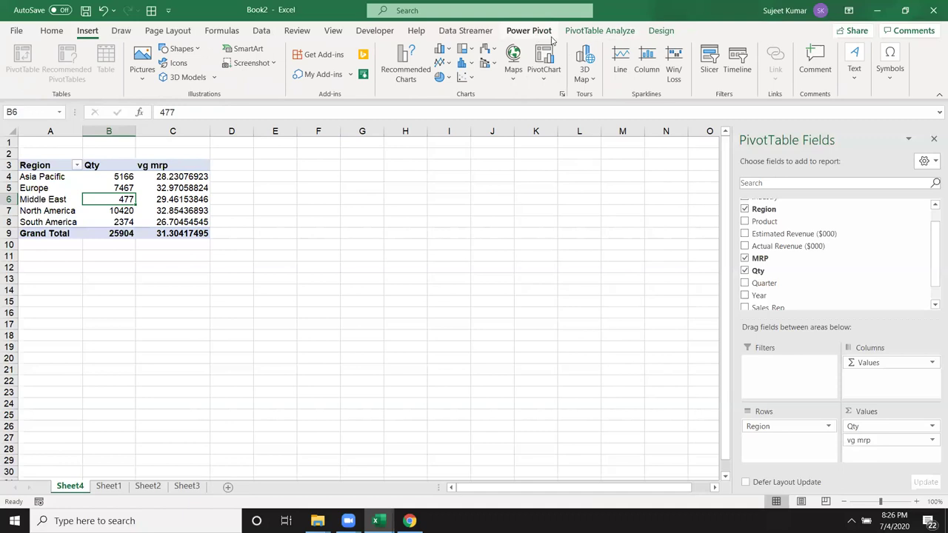
pyautogui.click(600, 30)
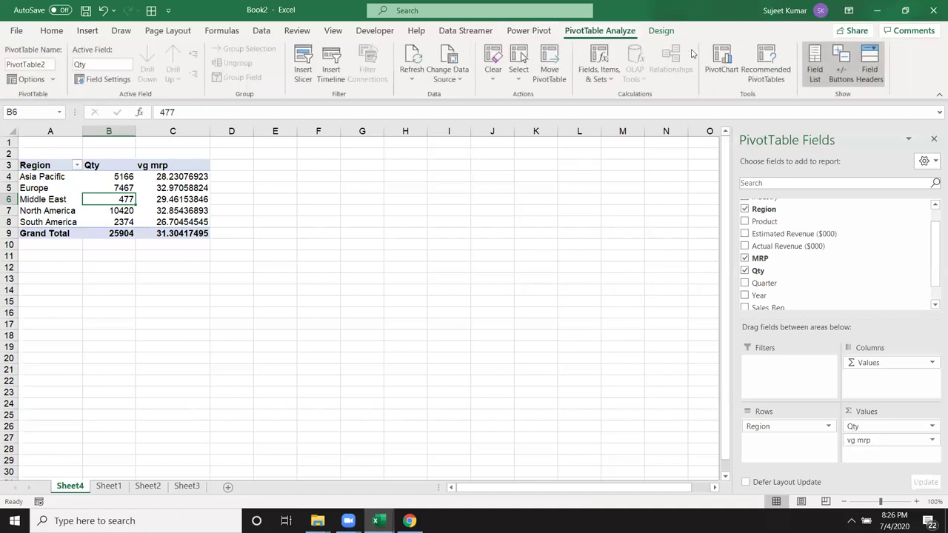
# Insert a clustered column PivotChart of Qty and vg mrp and place it beside the PivotTable.
pyautogui.click(723, 77)
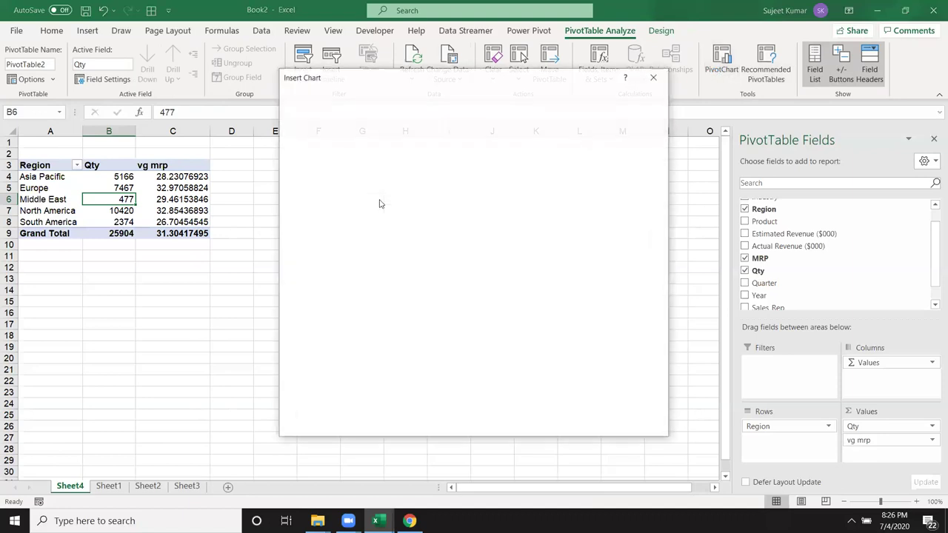
pyautogui.click(596, 426)
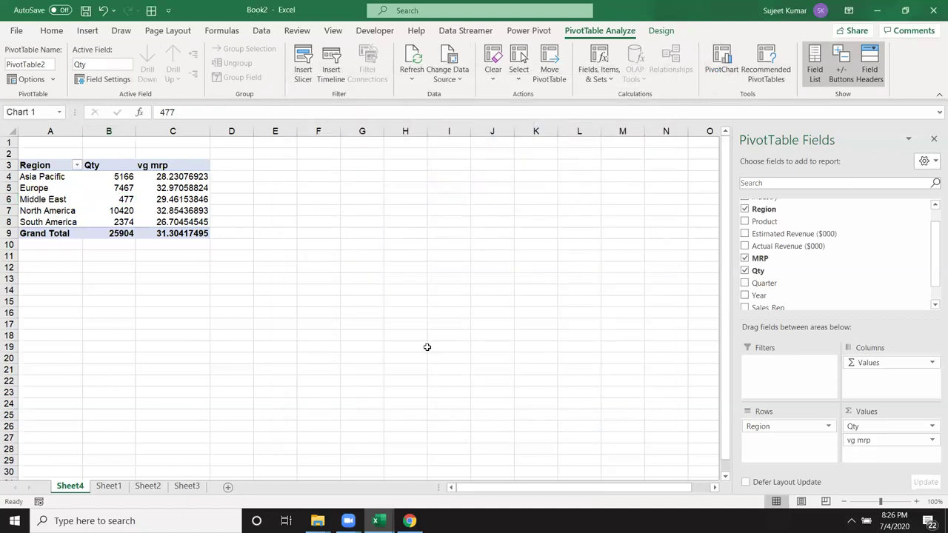
pyautogui.moveTo(278, 226); pyautogui.dragTo(339, 157)
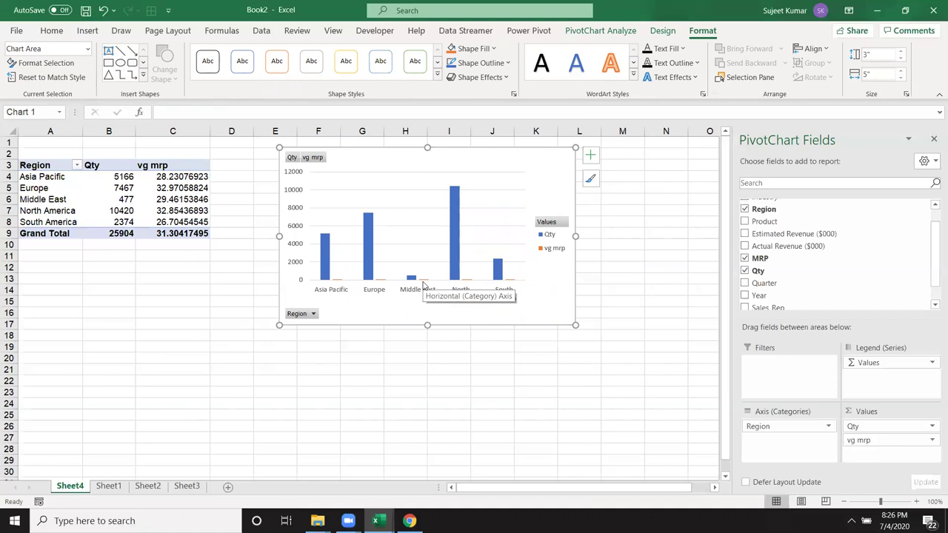
# Select the per-region Qty and vg mrp value cells in the pivot.
pyautogui.click(132, 179)
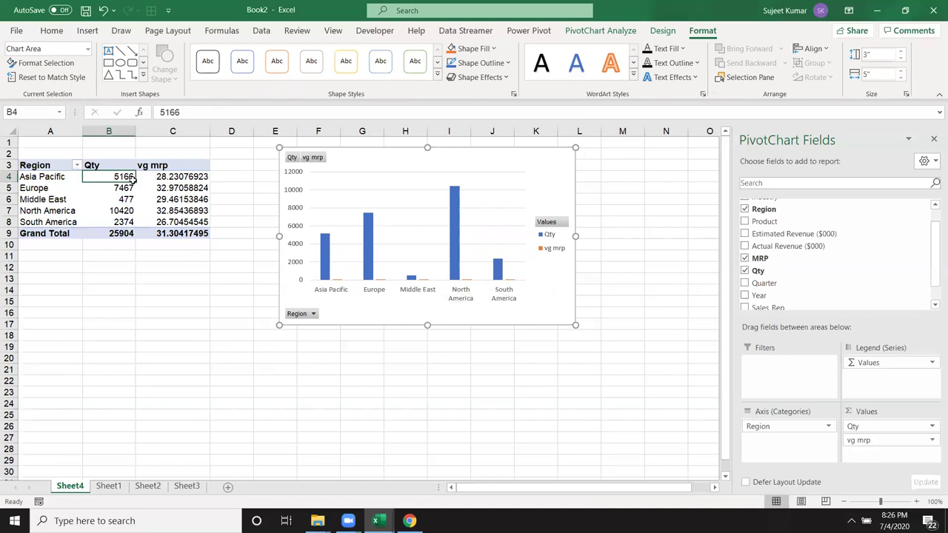
pyautogui.moveTo(132, 179)
pyautogui.mouseDown()
pyautogui.moveTo(131, 223)
pyautogui.moveTo(162, 178)
pyautogui.mouseUp()
pyautogui.click(159, 221)
pyautogui.moveTo(509, 285)
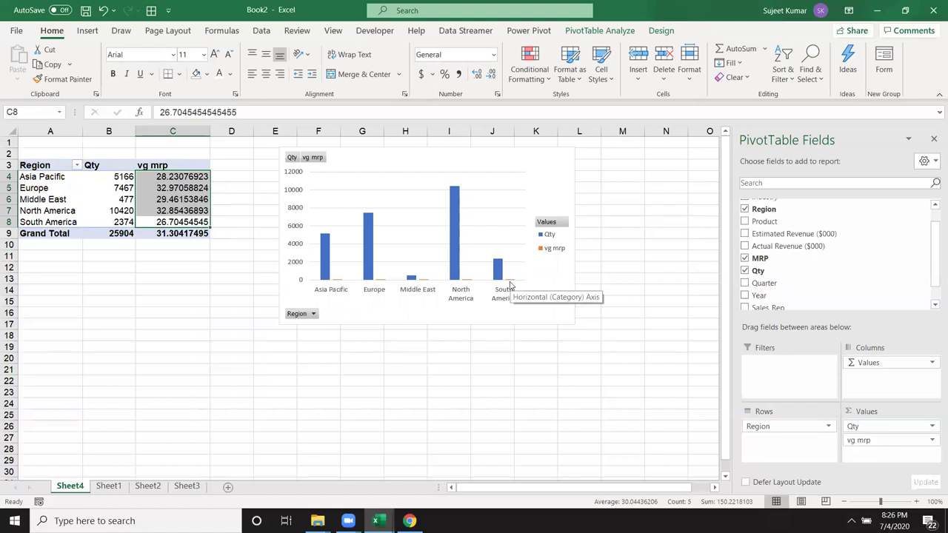
# Make the PivotChart a combo chart: Qty as columns, vg mrp as a line on a secondary axis.
pyautogui.click(510, 285)
pyautogui.click(497, 273)
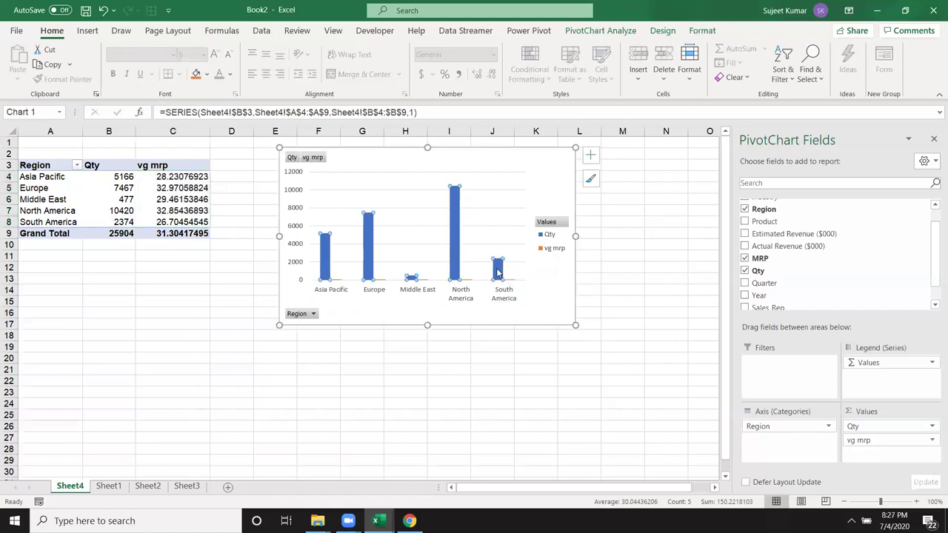
pyautogui.rightClick(498, 273)
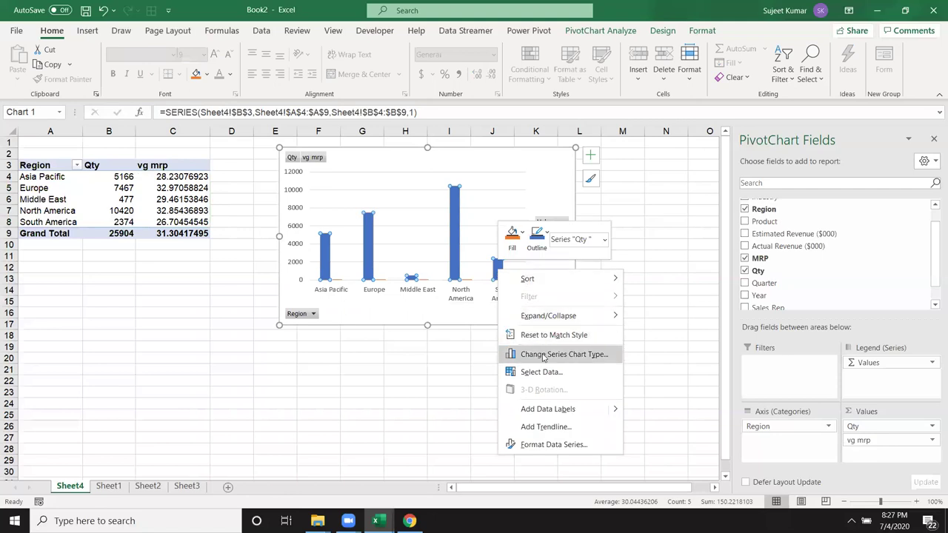
pyautogui.click(544, 357)
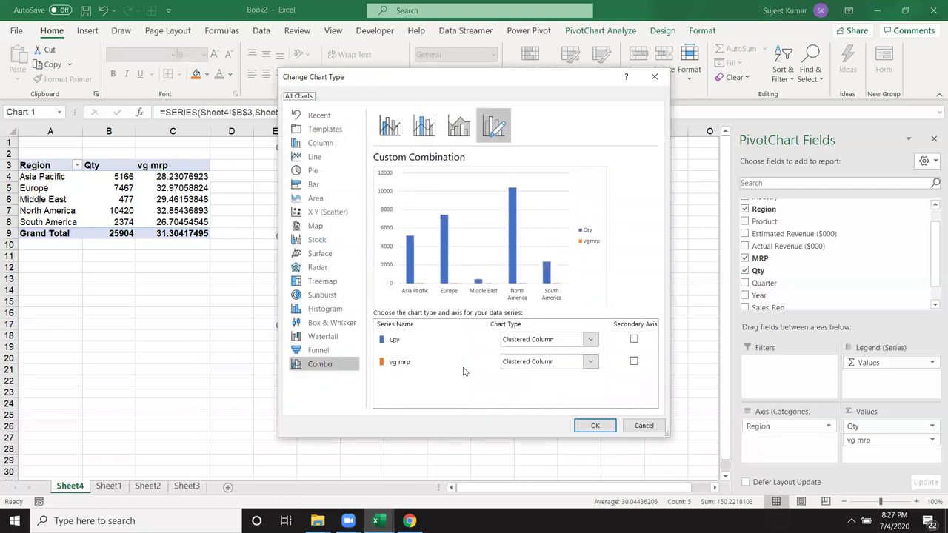
pyautogui.click(541, 363)
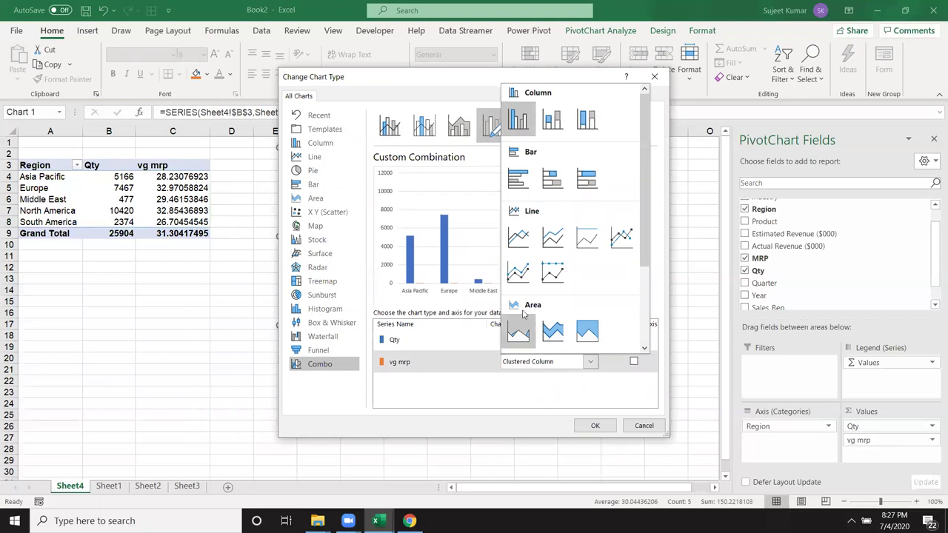
pyautogui.click(524, 250)
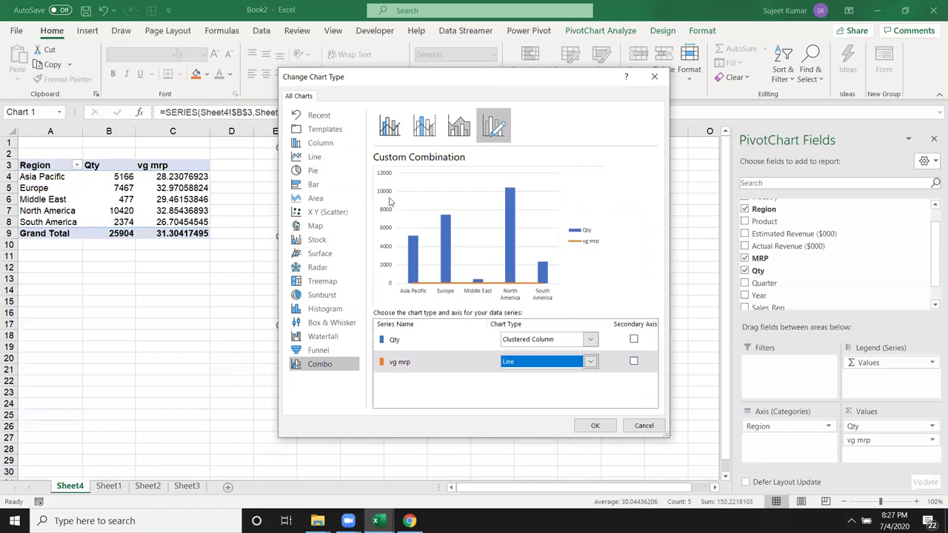
pyautogui.click(633, 360)
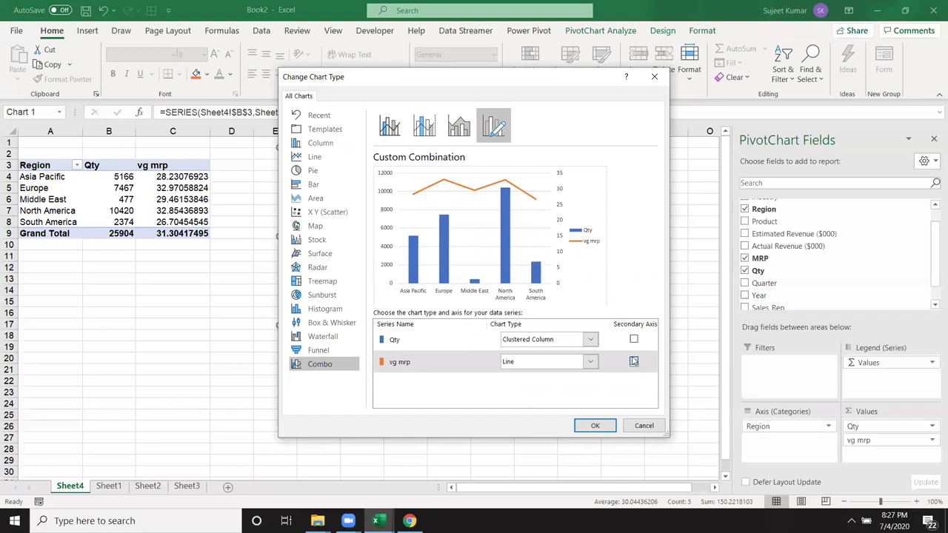
pyautogui.click(634, 361)
pyautogui.click(604, 430)
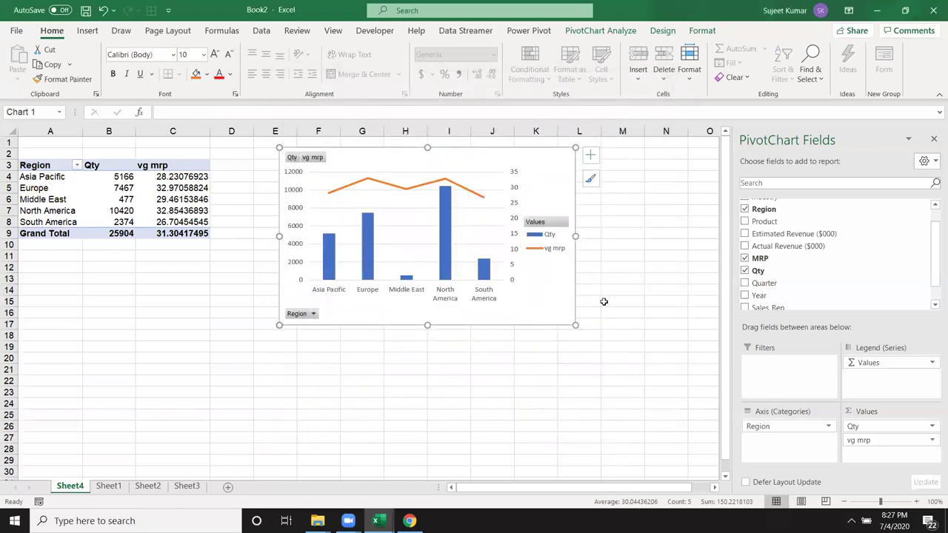
pyautogui.moveTo(172, 222)
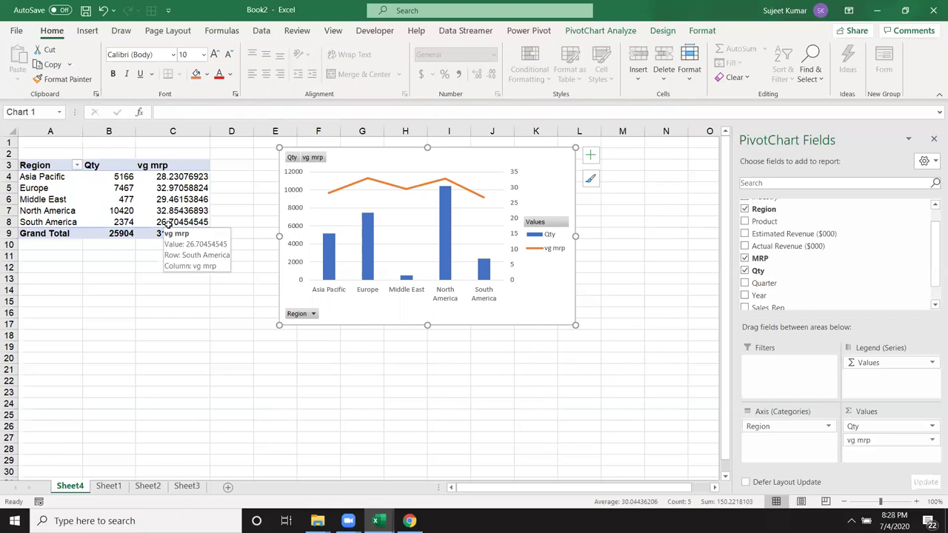
# Move the chart beside the table and take Region off the chart axis, briefly trying Product instead.
pyautogui.click(172, 256)
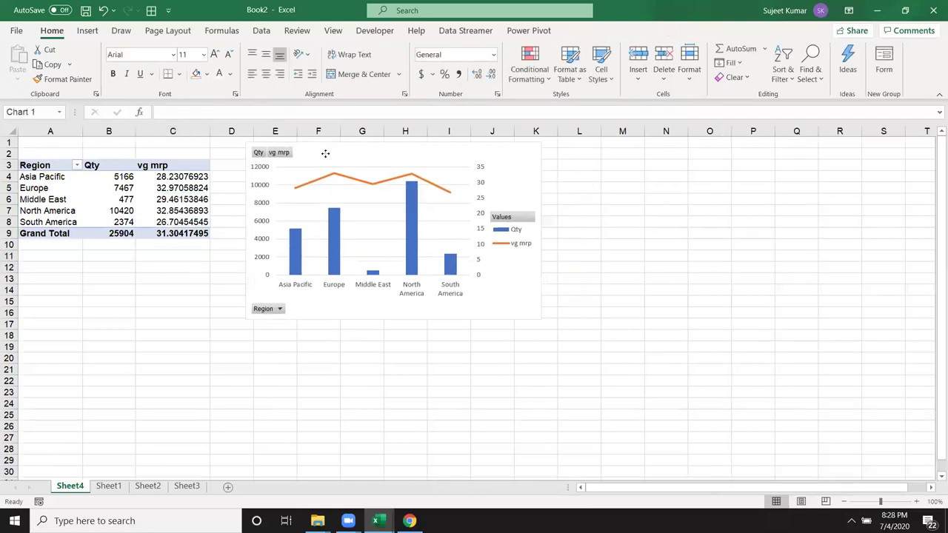
pyautogui.moveTo(360, 157); pyautogui.dragTo(325, 152)
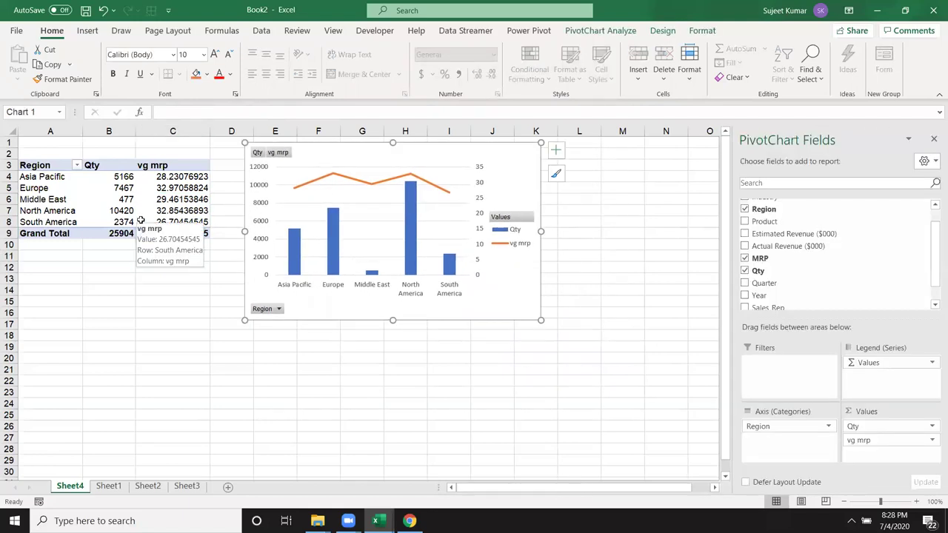
pyautogui.moveTo(762, 426); pyautogui.dragTo(830, 293)
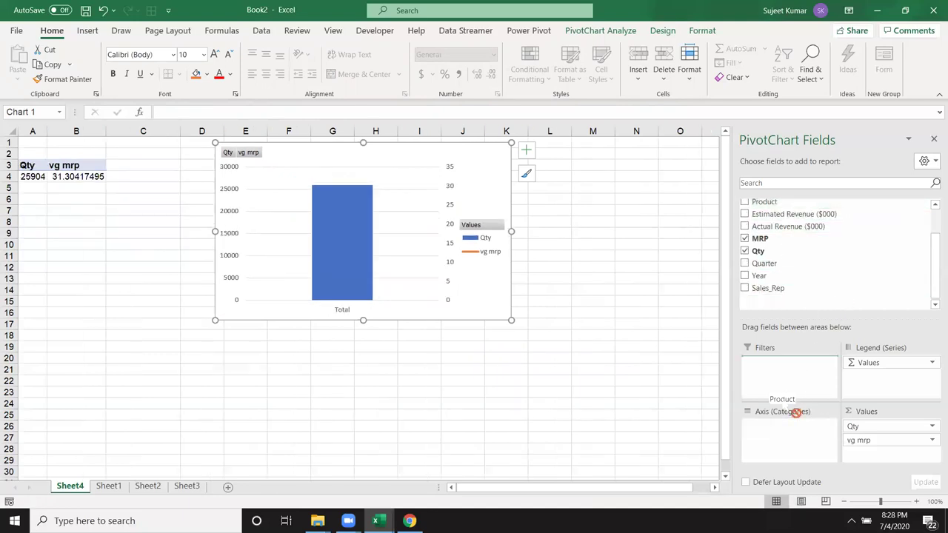
pyautogui.moveTo(765, 201); pyautogui.dragTo(777, 437)
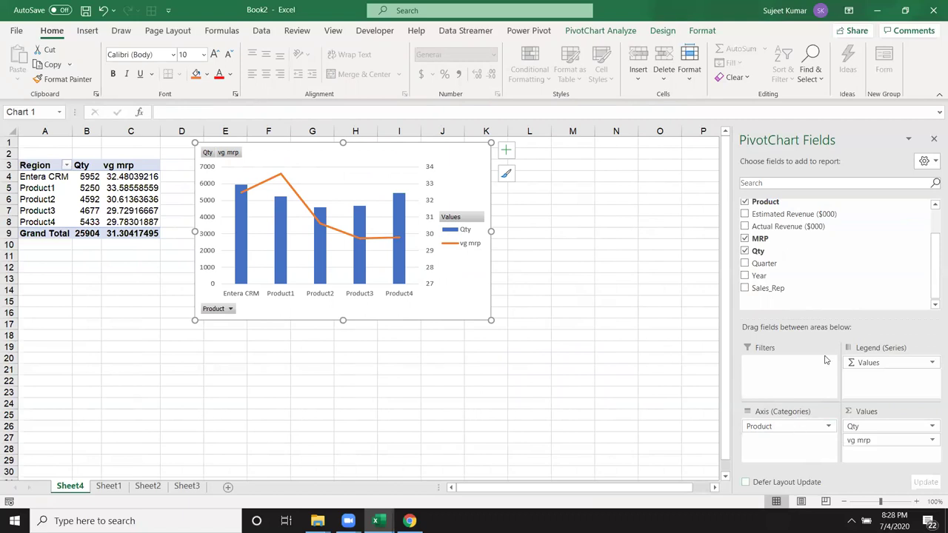
pyautogui.moveTo(785, 426); pyautogui.dragTo(829, 296)
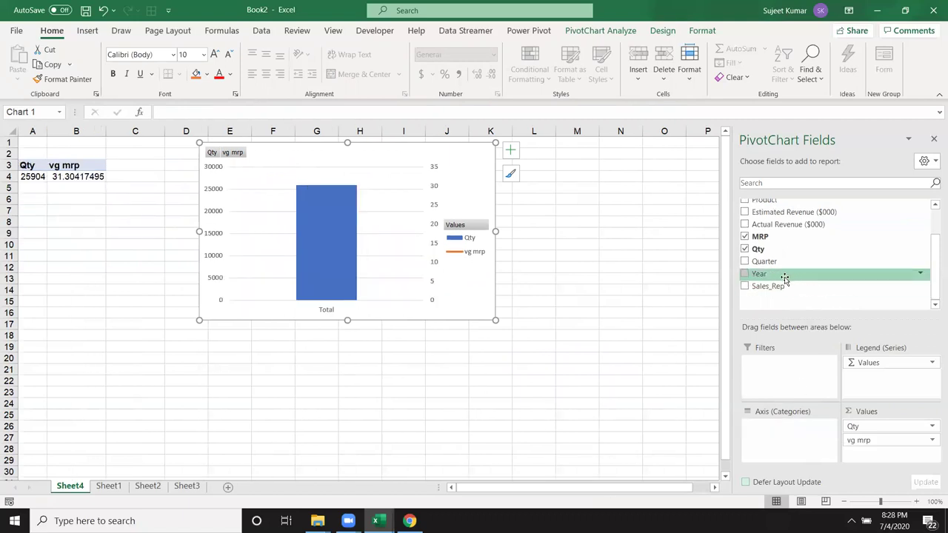
# Put Industry on the axis and drop vg mrp, leaving Qty by Industry totalling 25904.
pyautogui.scroll(1, 784, 274)
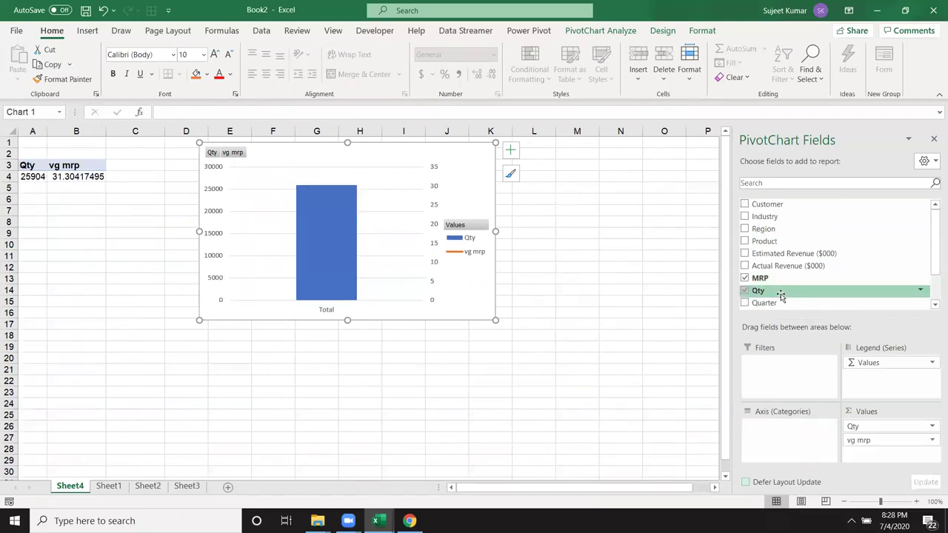
pyautogui.moveTo(785, 217)
pyautogui.mouseDown()
pyautogui.moveTo(818, 424)
pyautogui.moveTo(800, 433)
pyautogui.mouseUp()
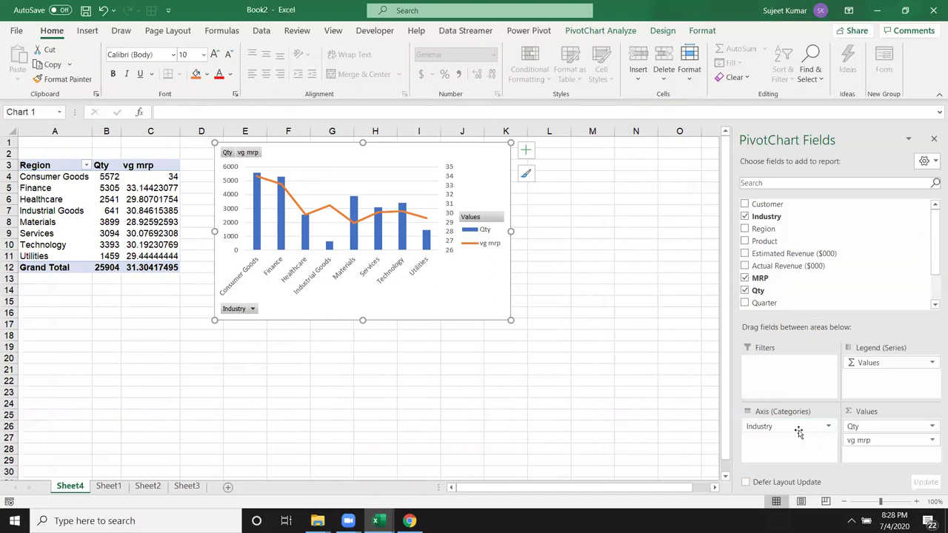
pyautogui.moveTo(884, 440)
pyautogui.mouseDown()
pyautogui.moveTo(880, 311)
pyautogui.moveTo(875, 317)
pyautogui.mouseUp()
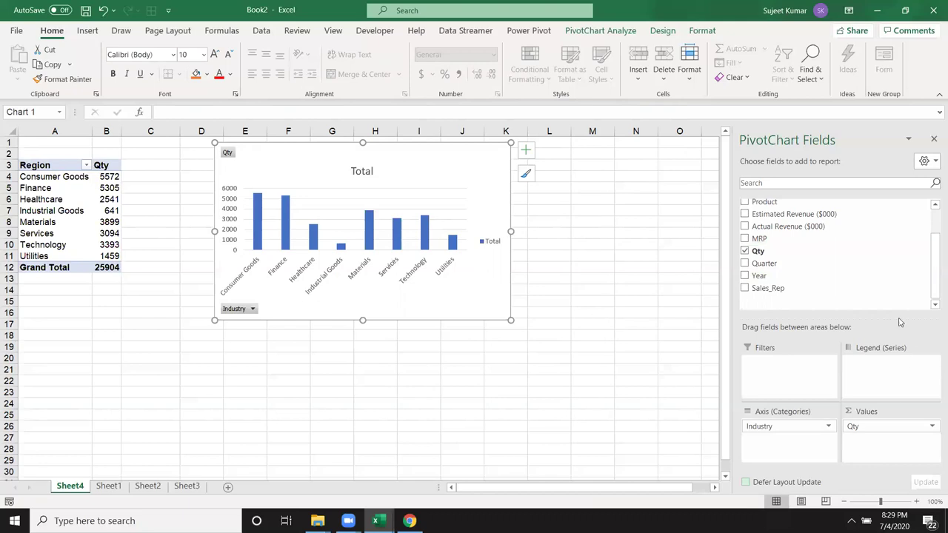
# Add Region as the legend series to split each Industry's Qty, then reposition and select the chart.
pyautogui.scroll(1, 774, 250)
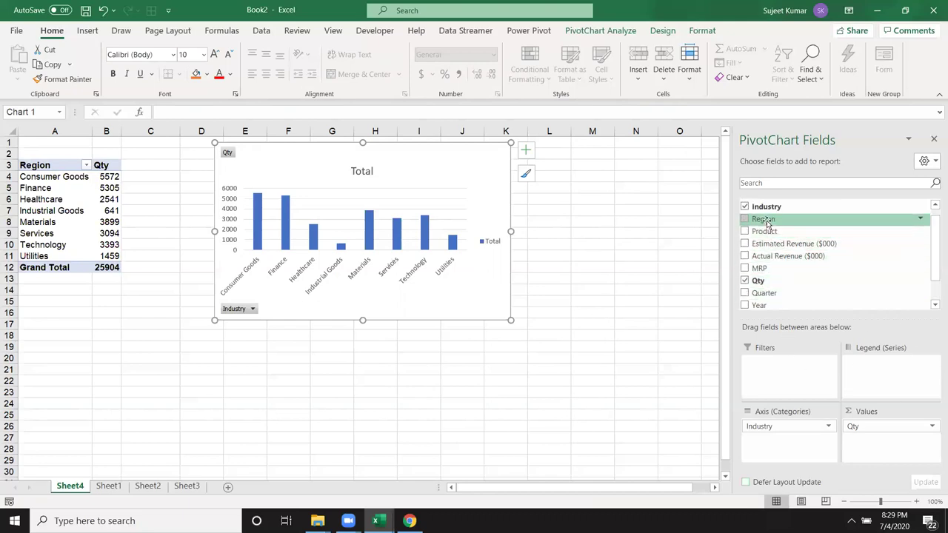
pyautogui.moveTo(767, 222); pyautogui.dragTo(842, 375)
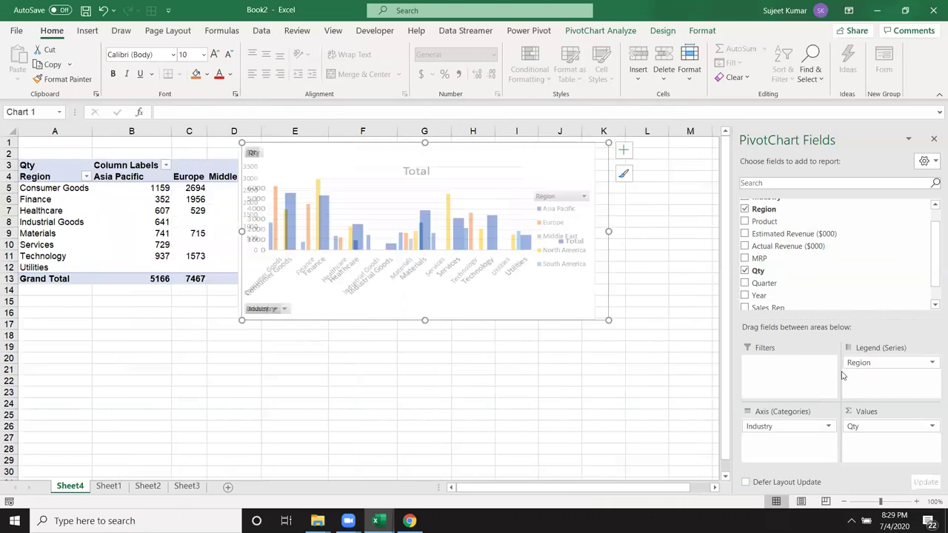
pyautogui.moveTo(373, 155); pyautogui.dragTo(474, 158)
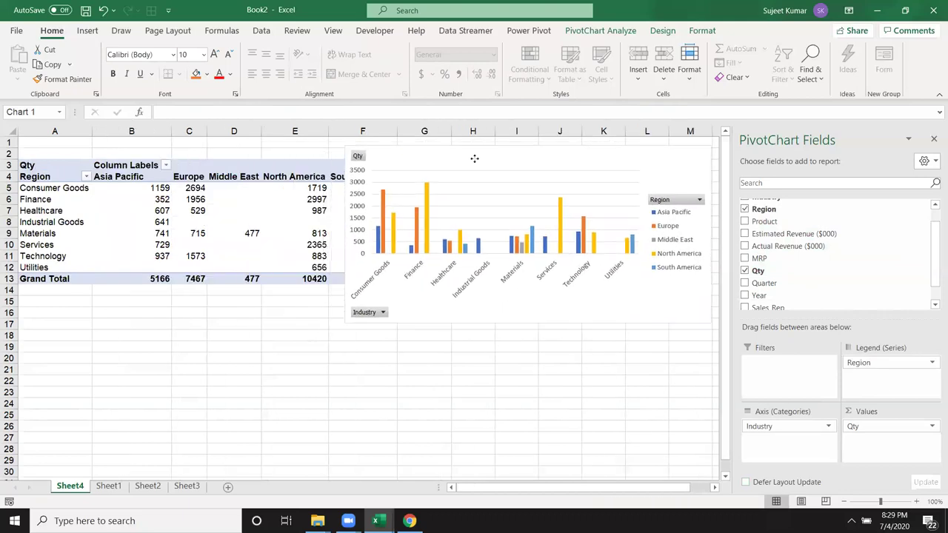
pyautogui.click(436, 224)
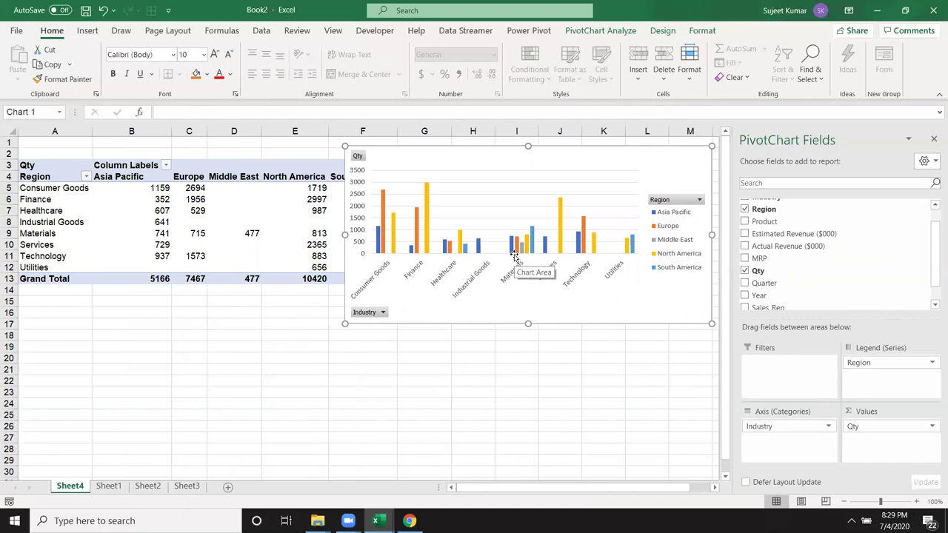
pyautogui.press('Delete')
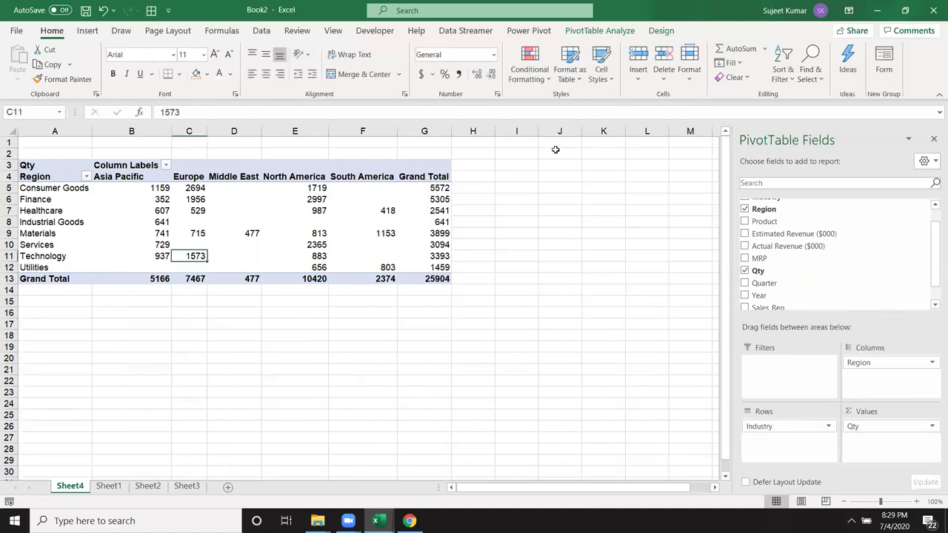
pyautogui.moveTo(116, 177); pyautogui.dragTo(295, 188)
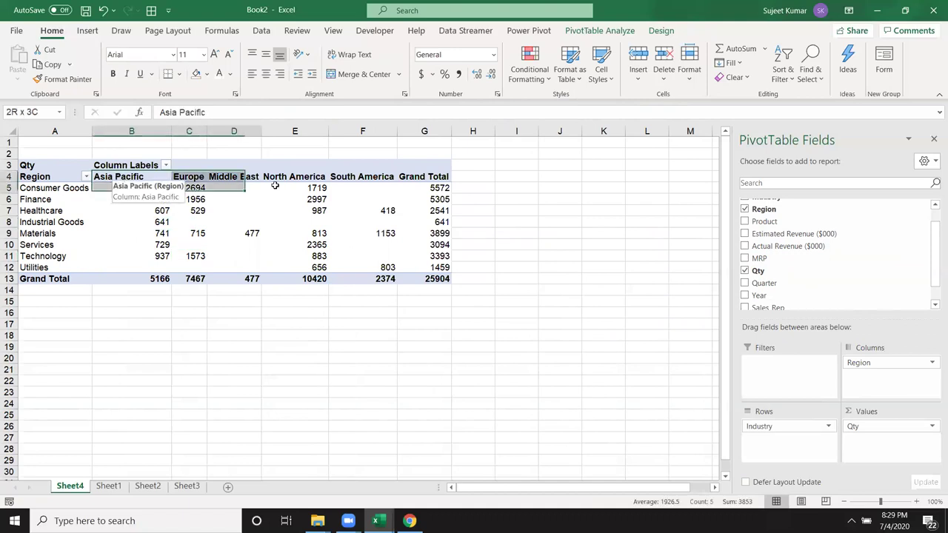
pyautogui.moveTo(41, 188); pyautogui.dragTo(48, 222)
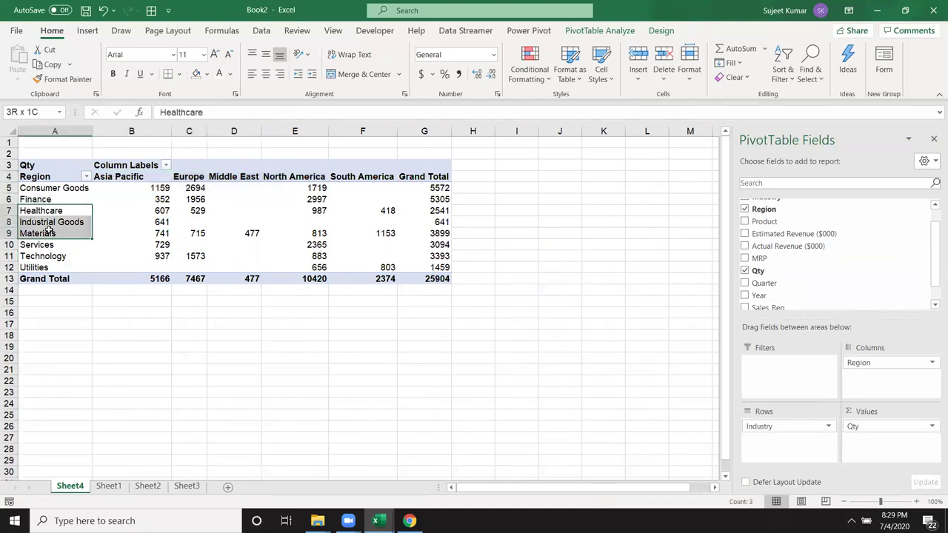
pyautogui.moveTo(241, 210); pyautogui.dragTo(266, 201)
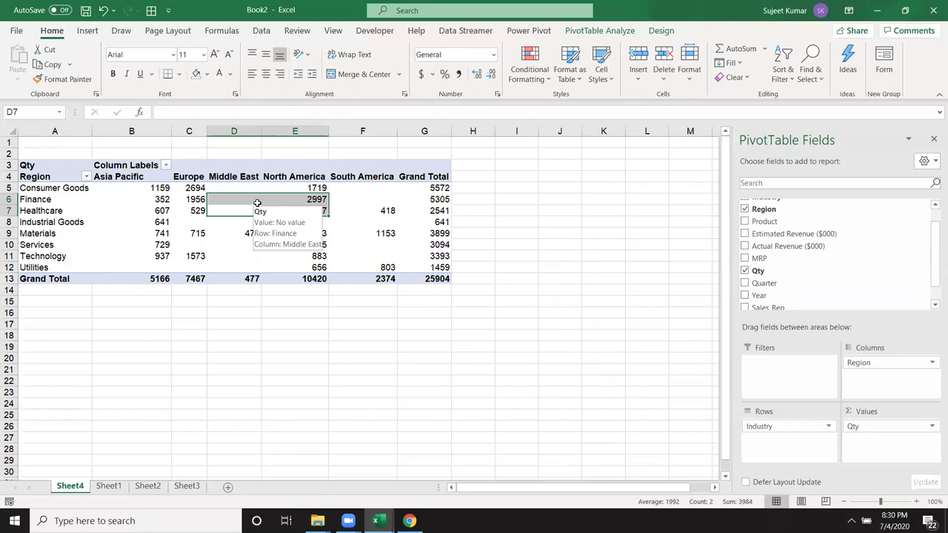
pyautogui.click(253, 203)
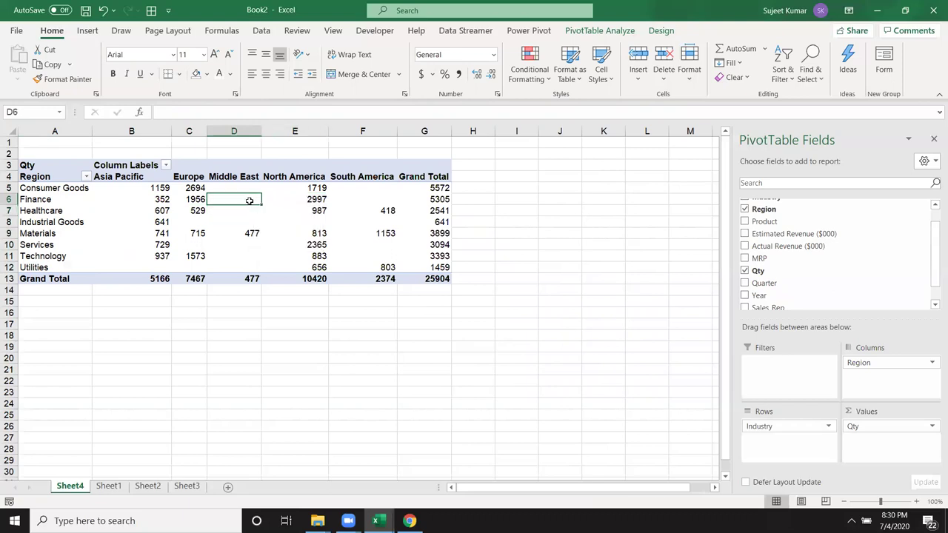
# In PivotTable Options, set 'For empty cells show' to 0.
pyautogui.rightClick(247, 199)
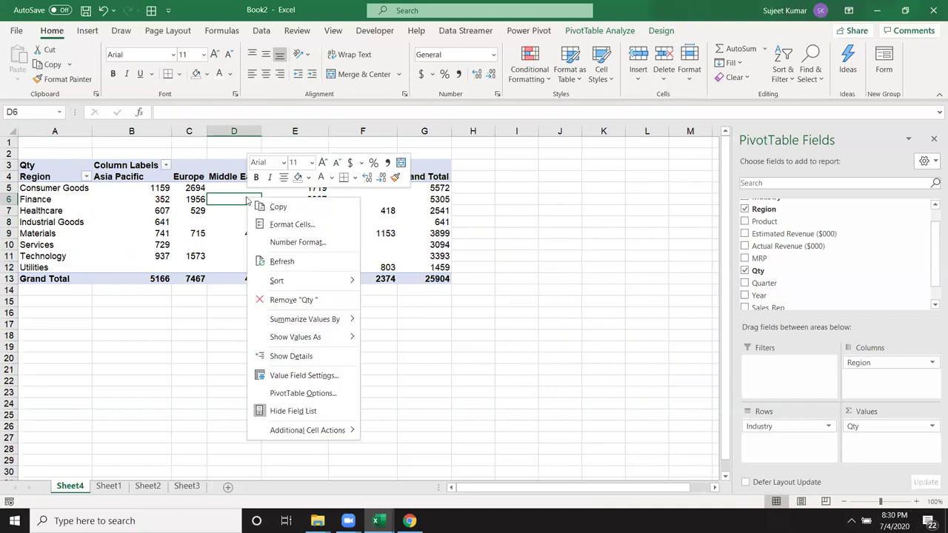
pyautogui.click(319, 402)
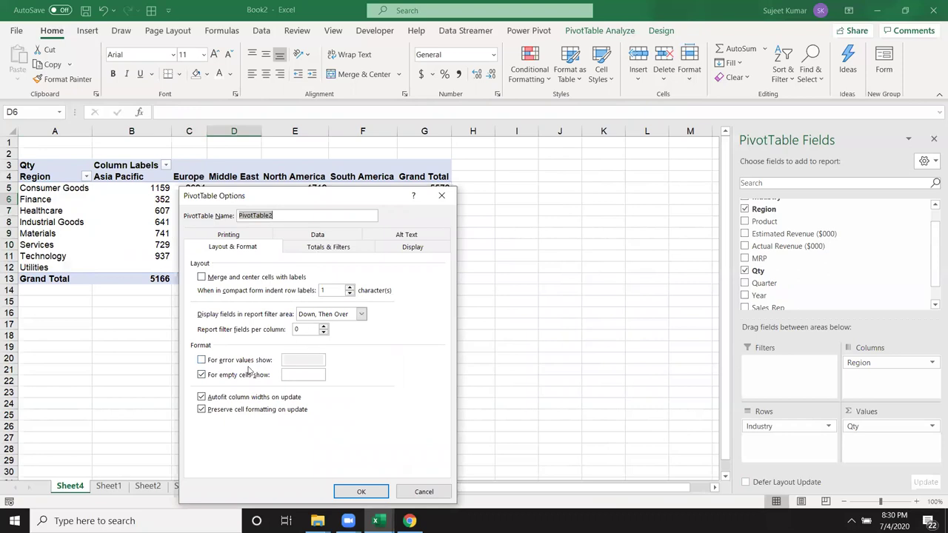
pyautogui.click(292, 376)
pyautogui.write('0')
pyautogui.click(358, 491)
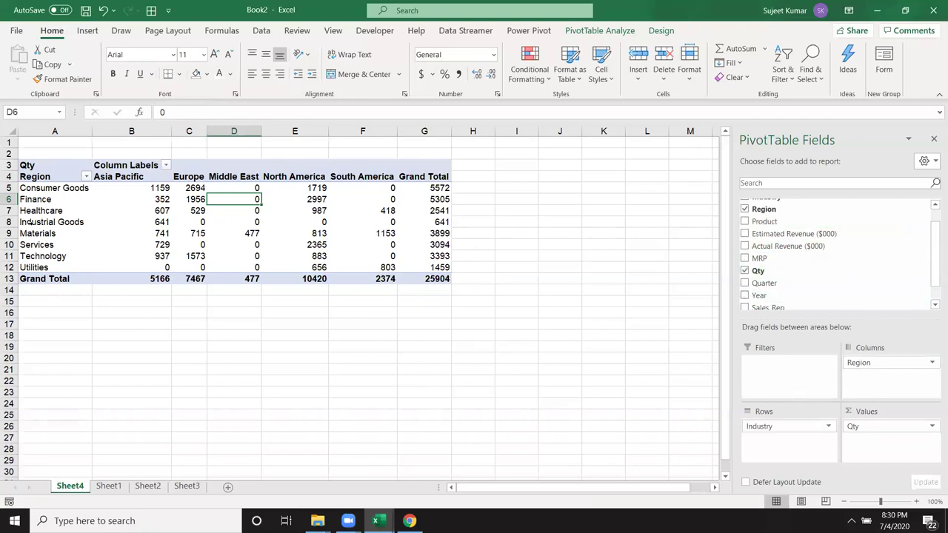
pyautogui.moveTo(44, 297)
pyautogui.mouseDown()
pyautogui.moveTo(38, 363)
pyautogui.moveTo(41, 210)
pyautogui.mouseUp()
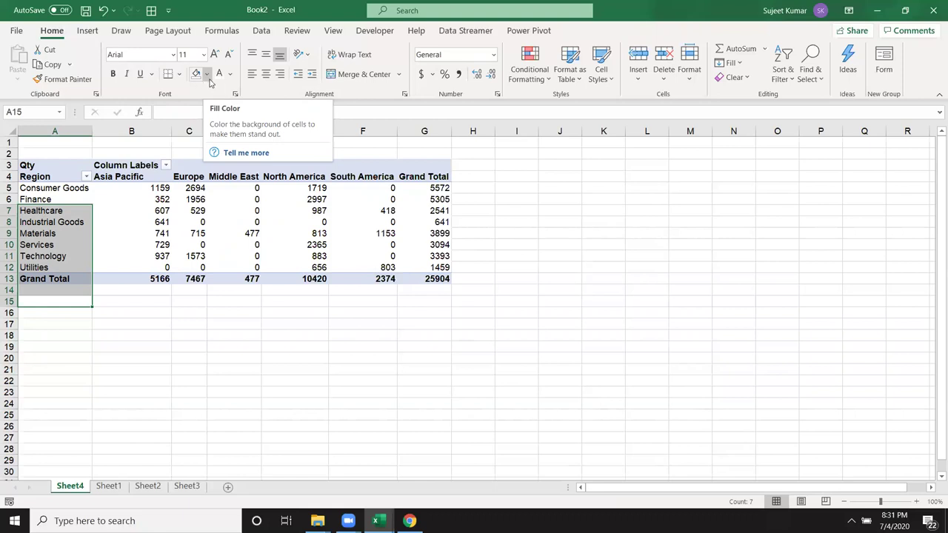
pyautogui.click(307, 243)
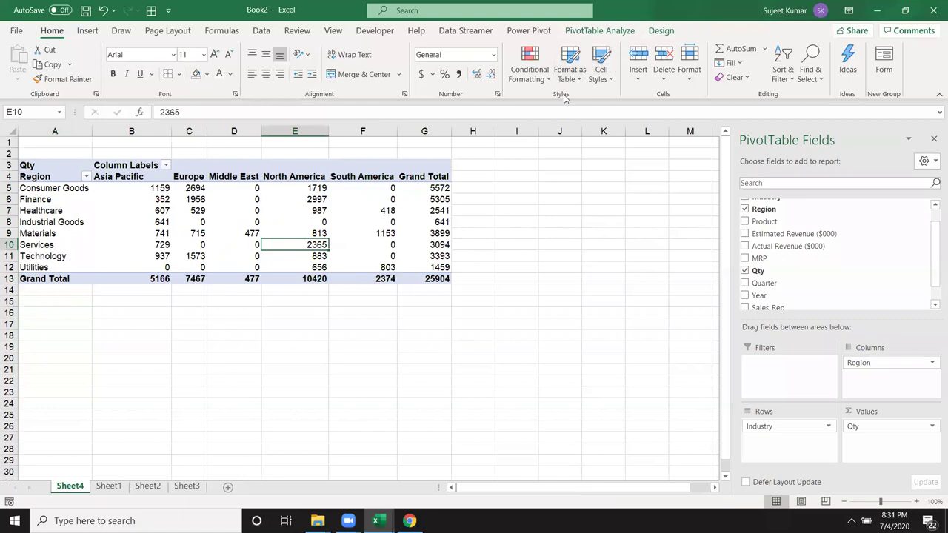
# Apply the dark blue style from the Dark section of the PivotTable Styles gallery.
pyautogui.click(661, 31)
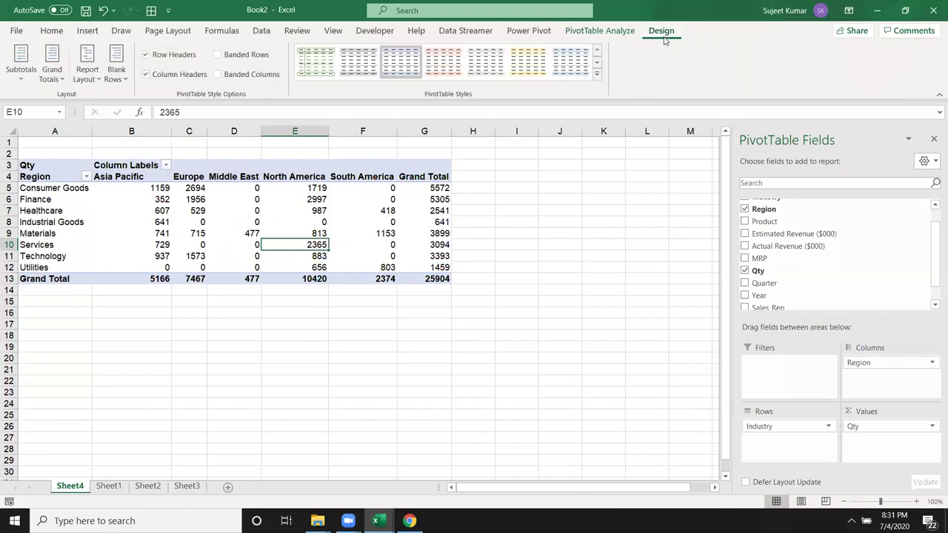
pyautogui.click(597, 74)
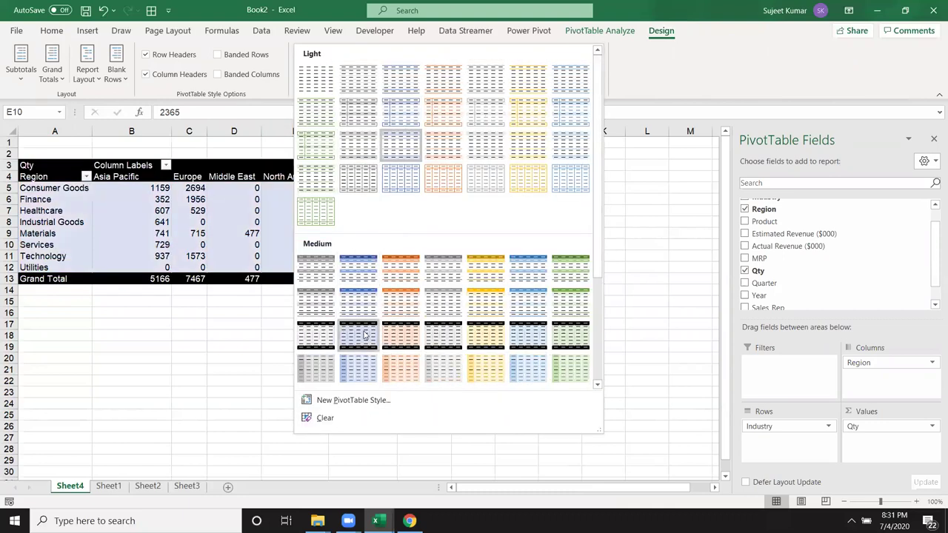
pyautogui.scroll(-3, 362, 331)
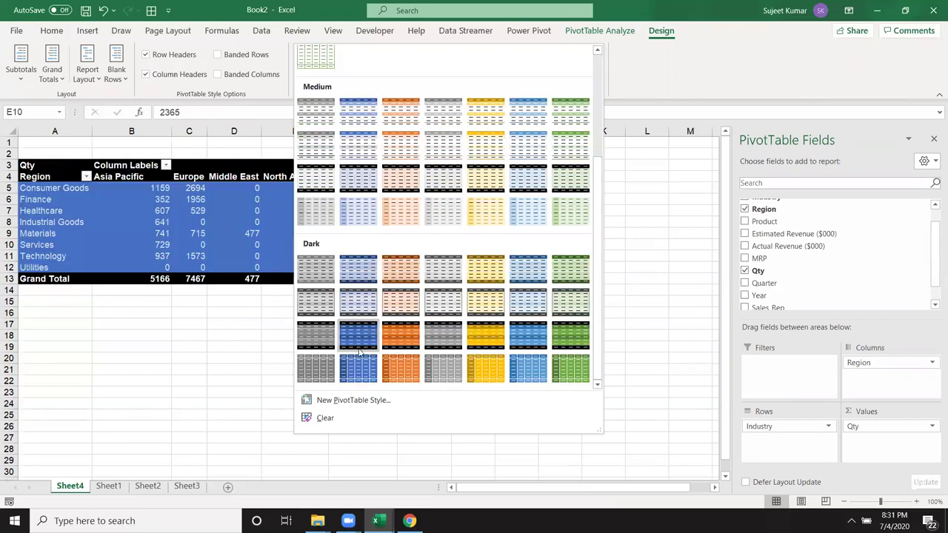
pyautogui.click(361, 364)
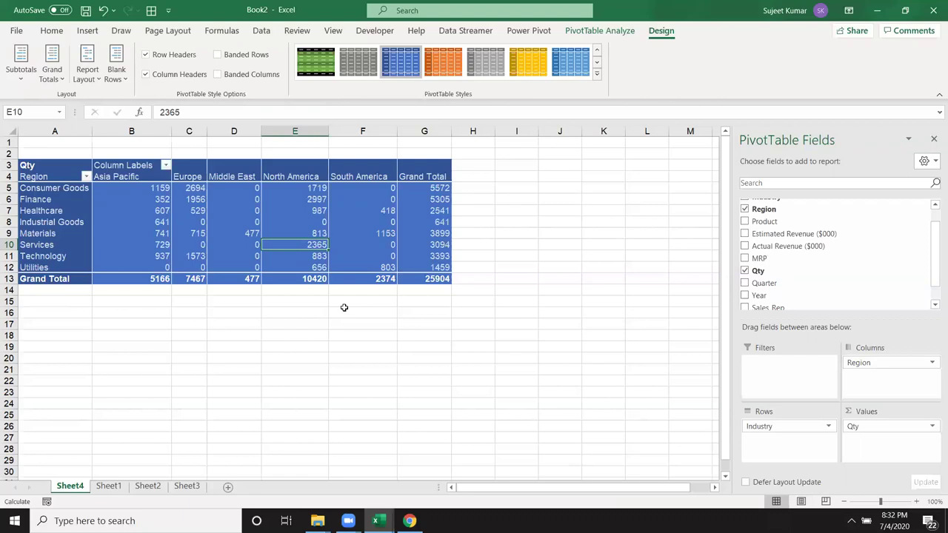
# Inspect the pivot's region values, then remove Region from the Columns area.
pyautogui.click(370, 221)
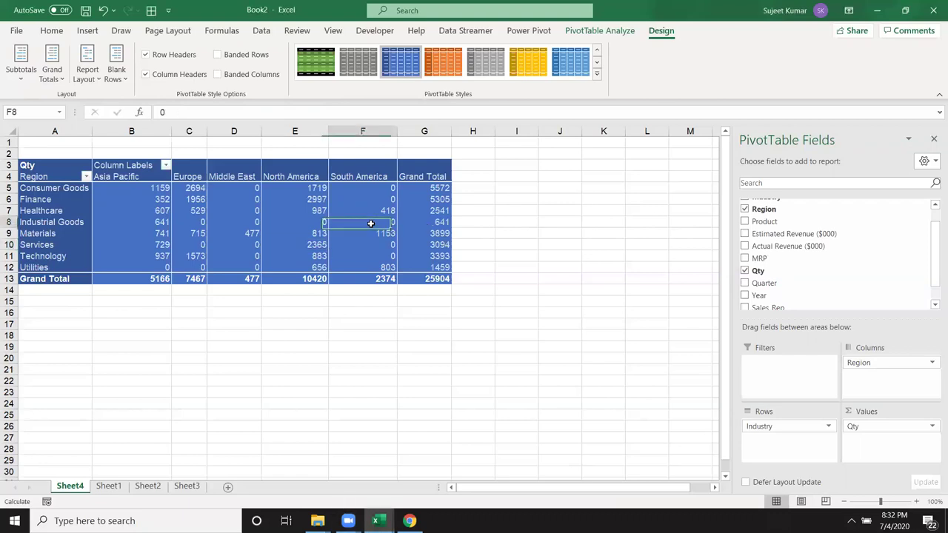
pyautogui.click(469, 245)
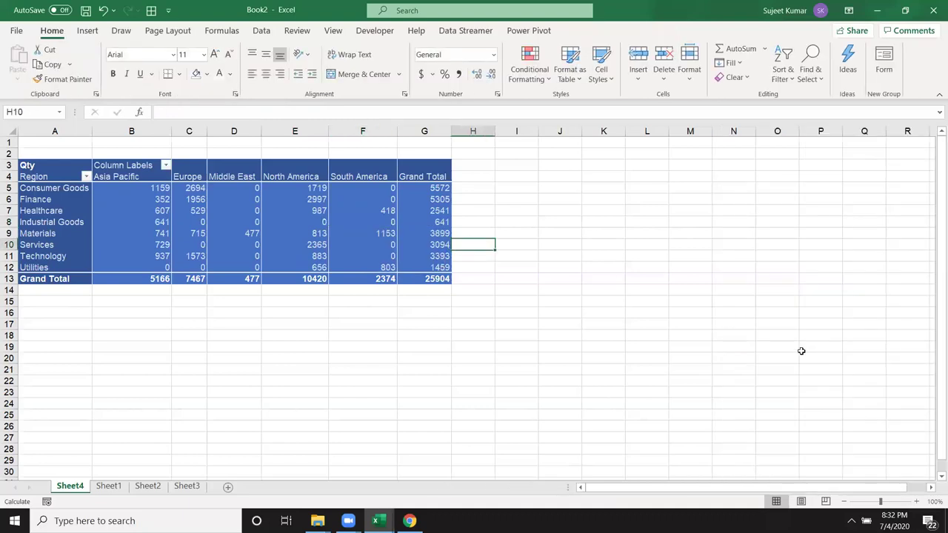
pyautogui.moveTo(124, 178); pyautogui.dragTo(379, 189)
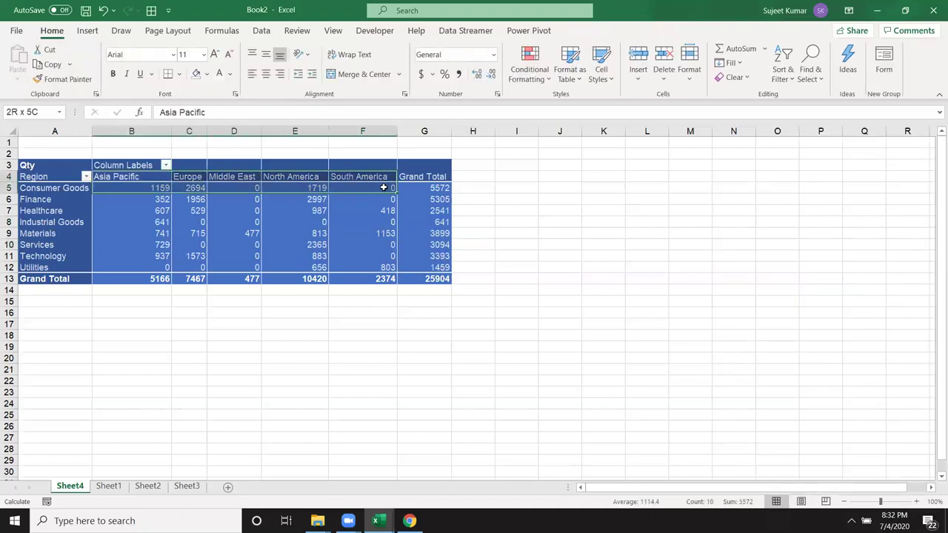
pyautogui.click(383, 210)
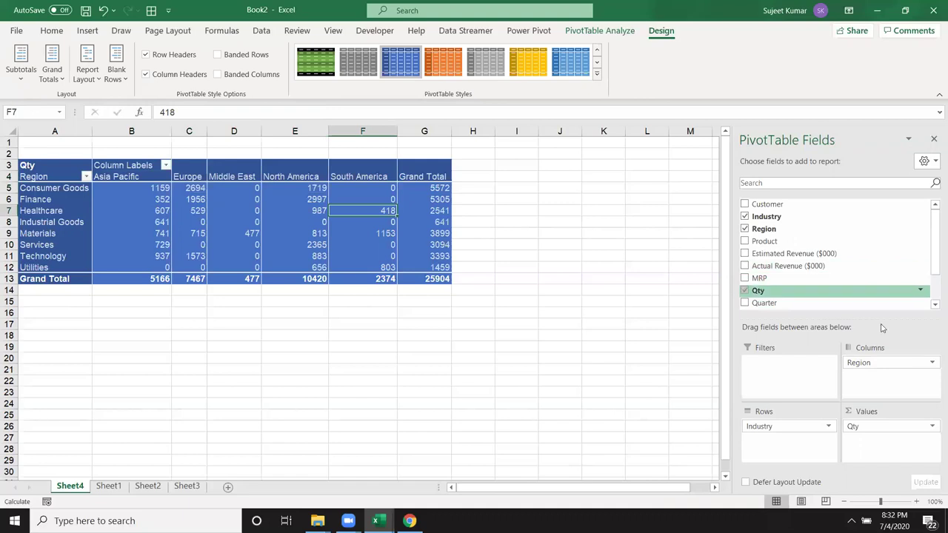
pyautogui.moveTo(859, 362); pyautogui.dragTo(888, 294)
# Try Customer as the column field, dismiss the 255-series warning, then remove Customer again.
pyautogui.moveTo(766, 203); pyautogui.dragTo(874, 378)
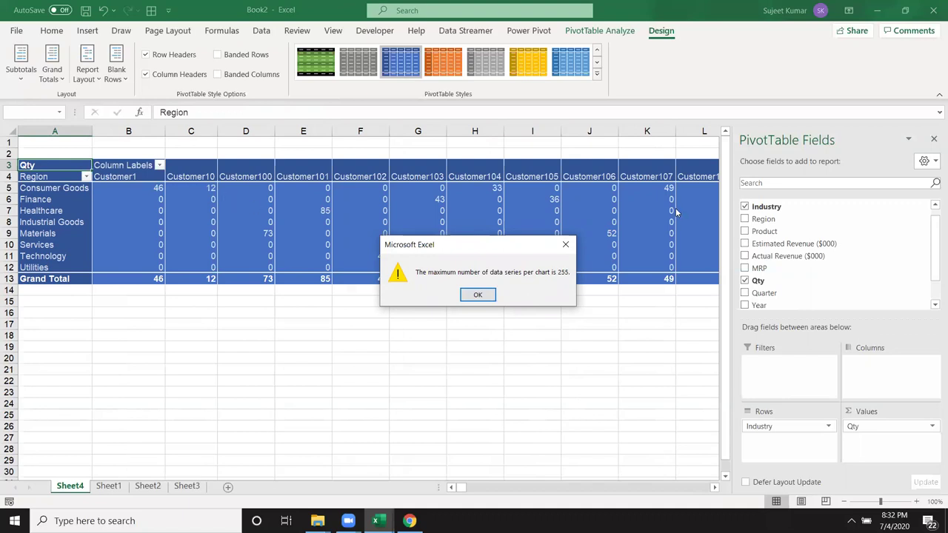
pyautogui.click(565, 245)
pyautogui.moveTo(875, 362); pyautogui.dragTo(833, 290)
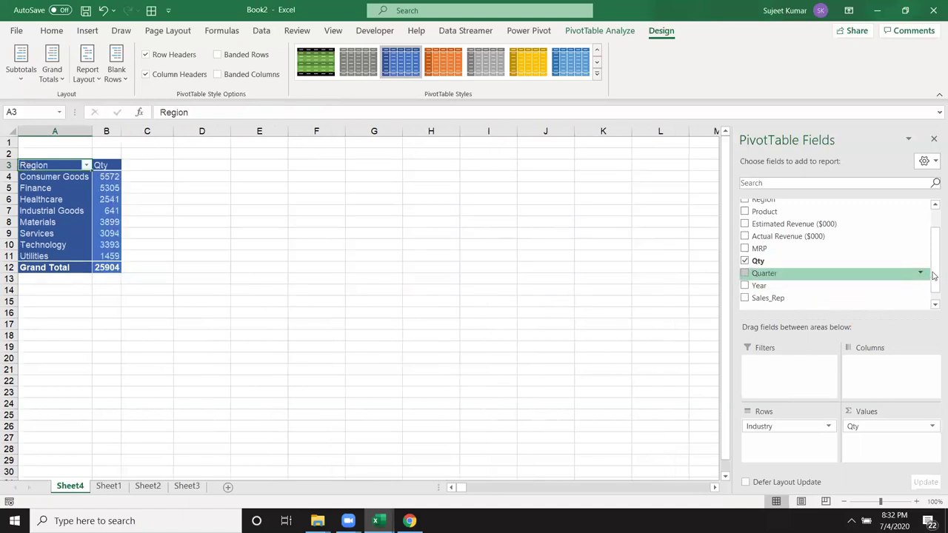
pyautogui.scroll(1, 933, 234)
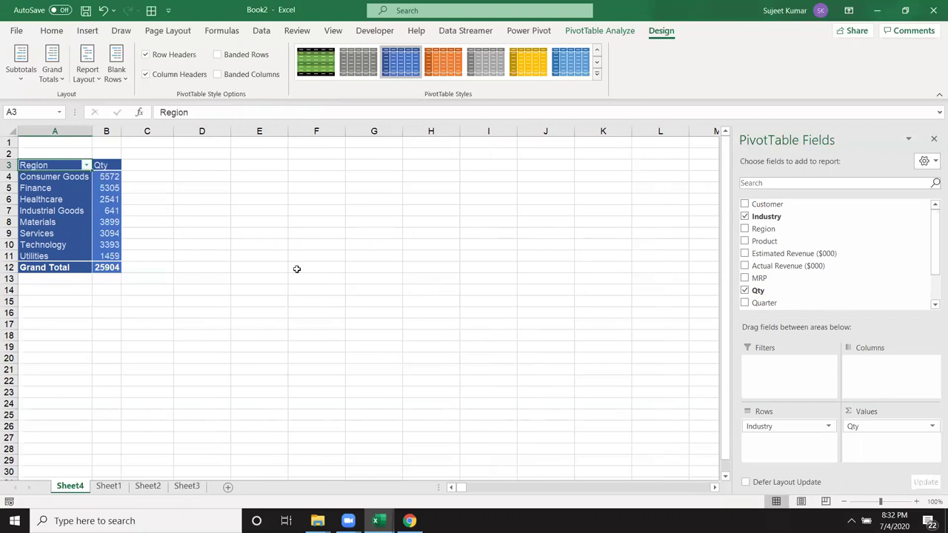
pyautogui.scroll(-3, 369, 251)
pyautogui.scroll(-2, 369, 251)
pyautogui.scroll(5, 369, 251)
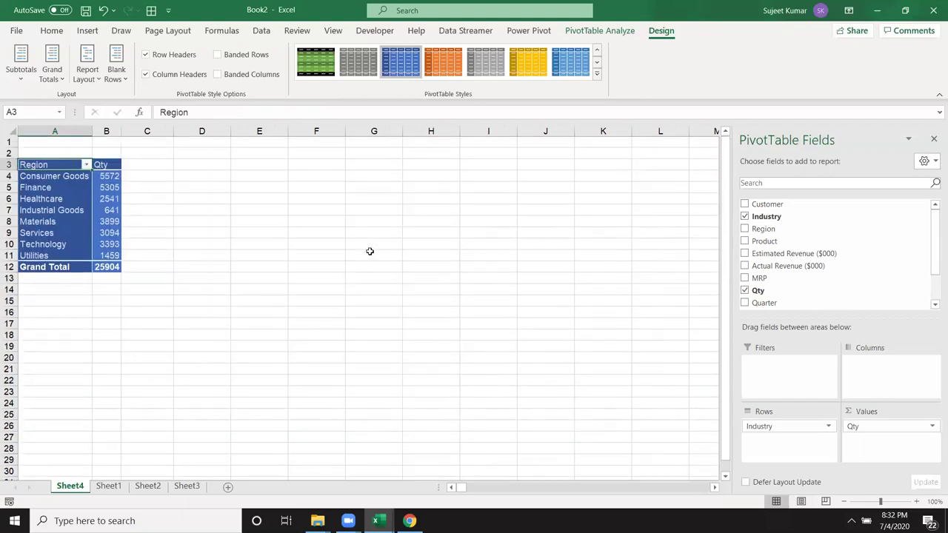
pyautogui.scroll(-5, 369, 251)
pyautogui.scroll(-4, 365, 256)
pyautogui.scroll(5, 360, 265)
pyautogui.scroll(4, 359, 272)
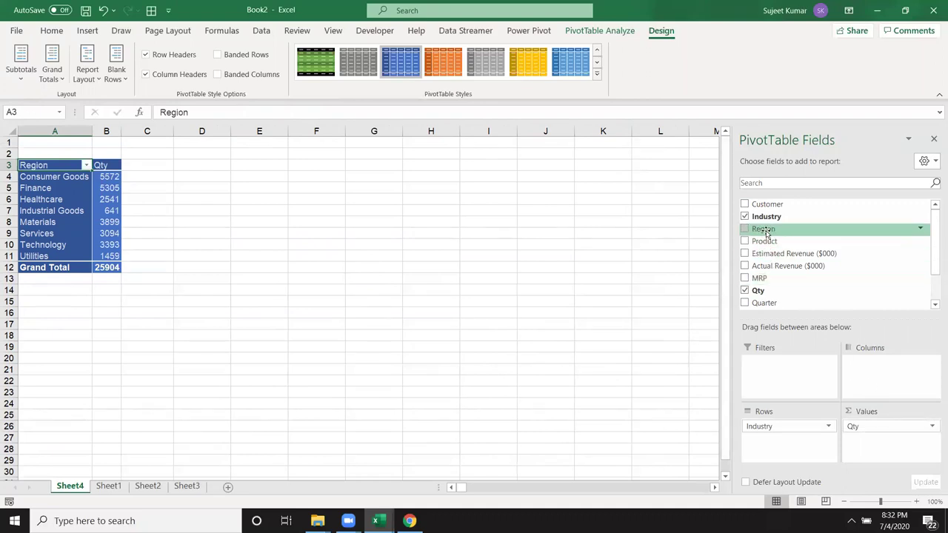
# Move Region into Rows below Industry, so Finance's 5305 splits into 352, 1956 and 2997.
pyautogui.moveTo(762, 228); pyautogui.dragTo(884, 367)
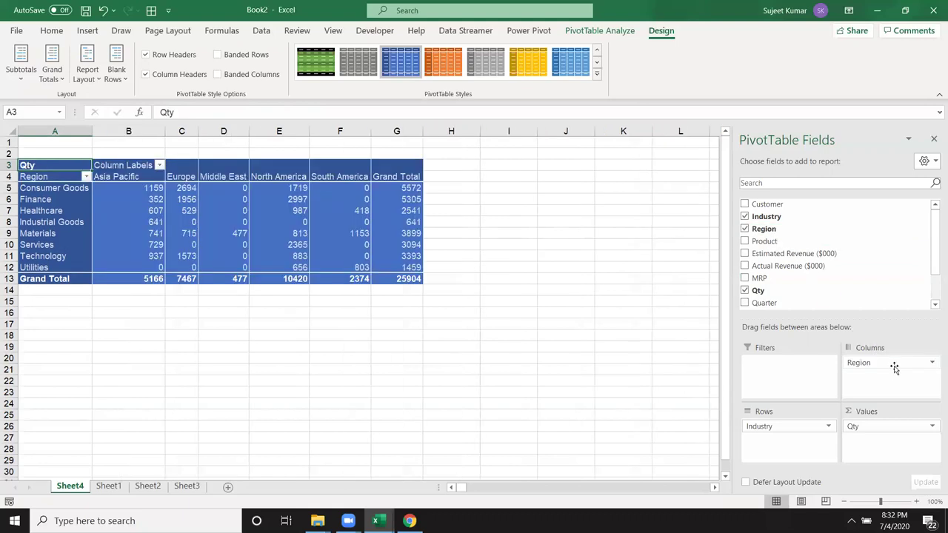
pyautogui.moveTo(895, 363); pyautogui.dragTo(793, 446)
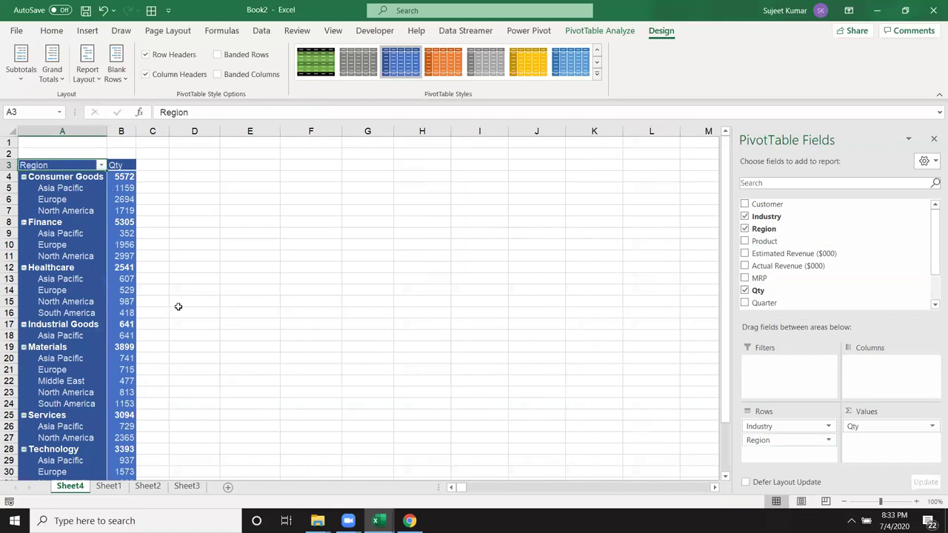
pyautogui.click(212, 278)
pyautogui.click(58, 199)
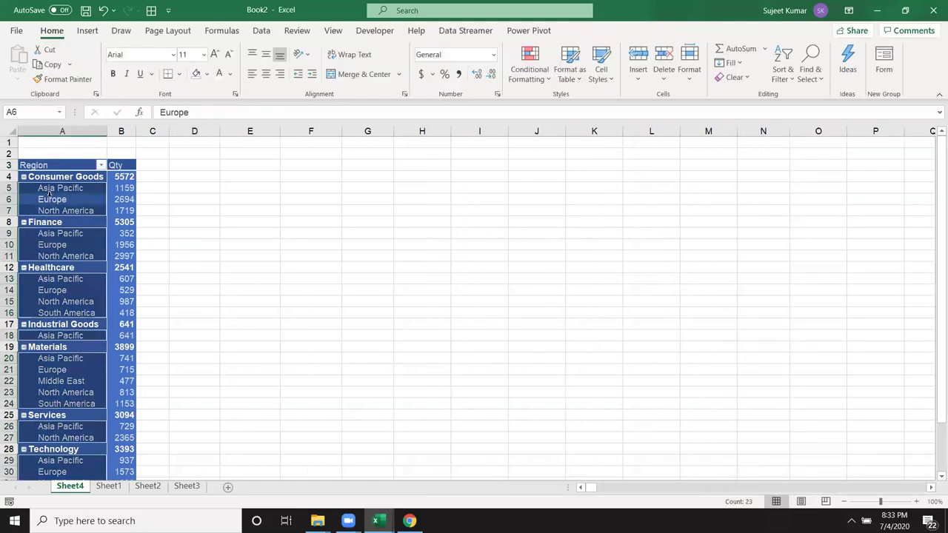
pyautogui.click(68, 245)
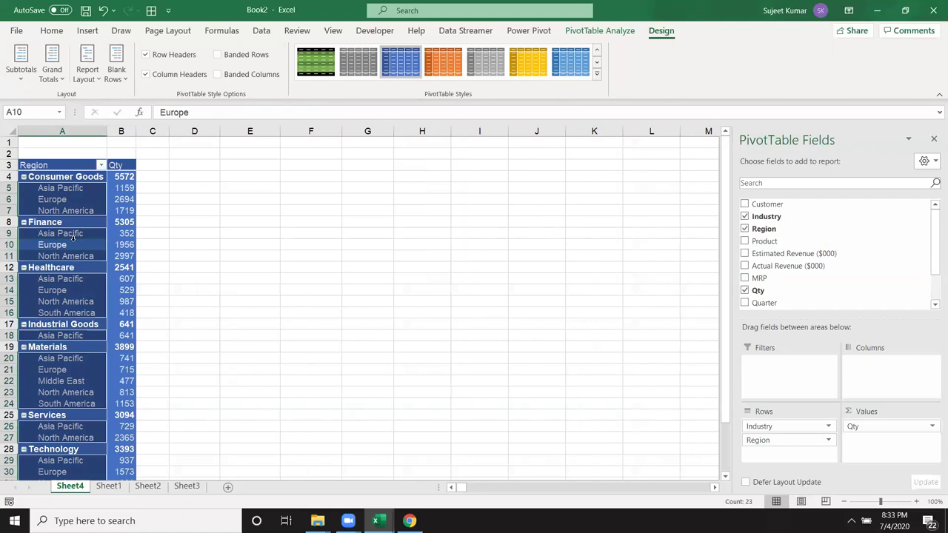
pyautogui.moveTo(124, 244)
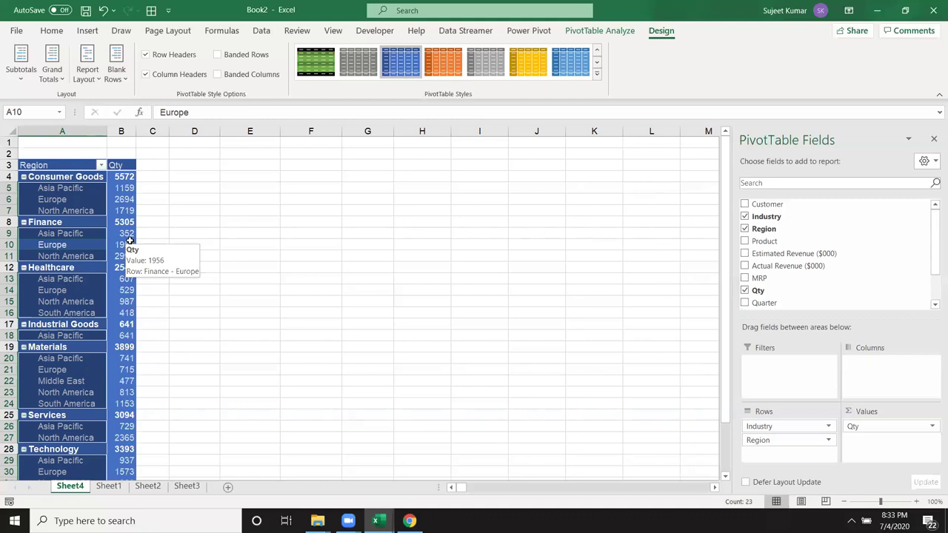
pyautogui.click(148, 244)
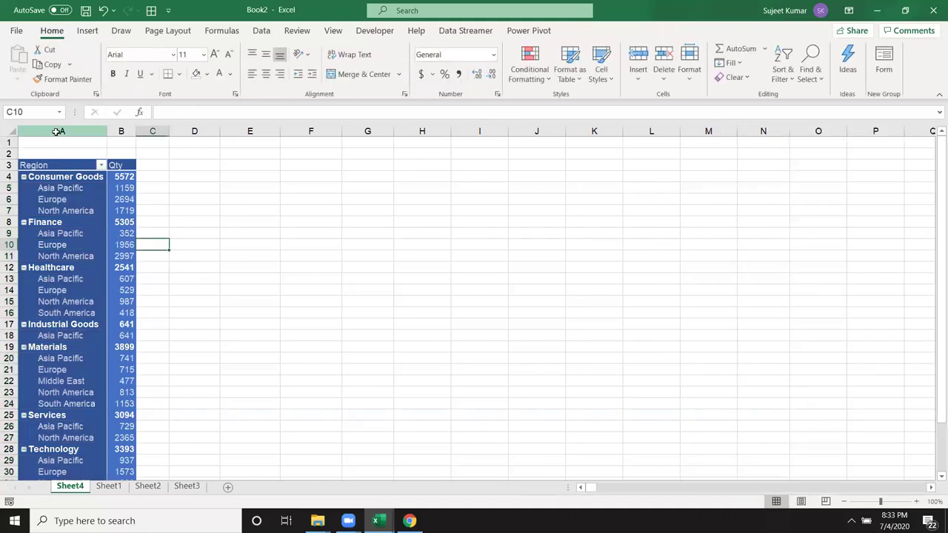
pyautogui.click(56, 131)
pyautogui.rightClick(57, 131)
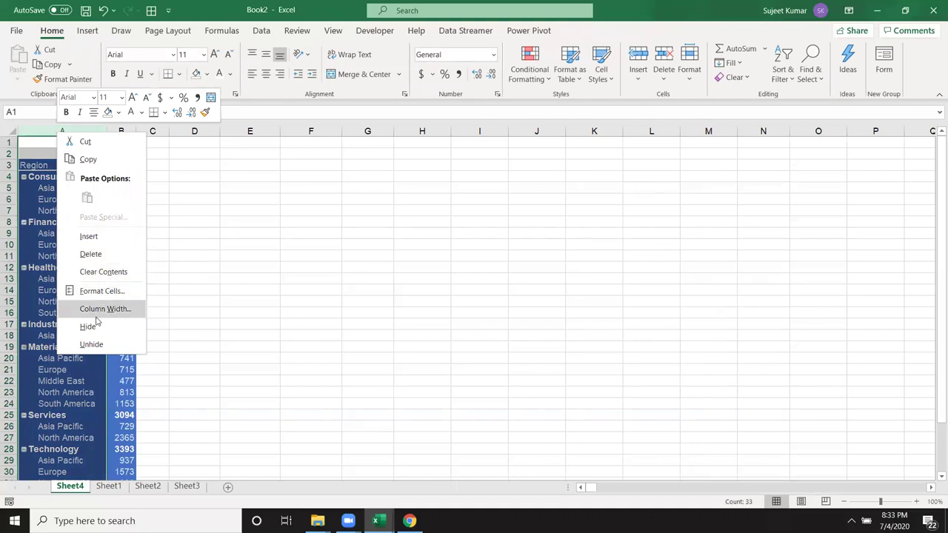
pyautogui.click(90, 159)
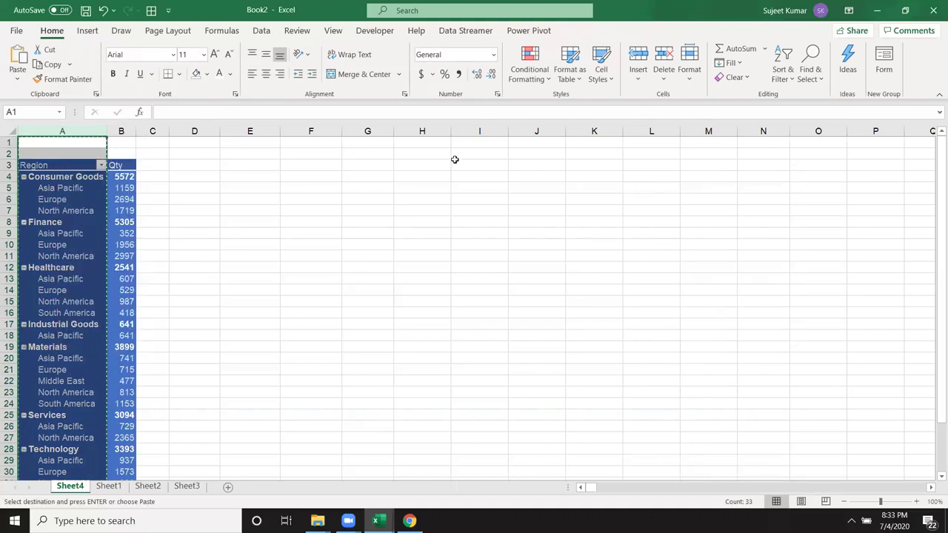
pyautogui.click(472, 143)
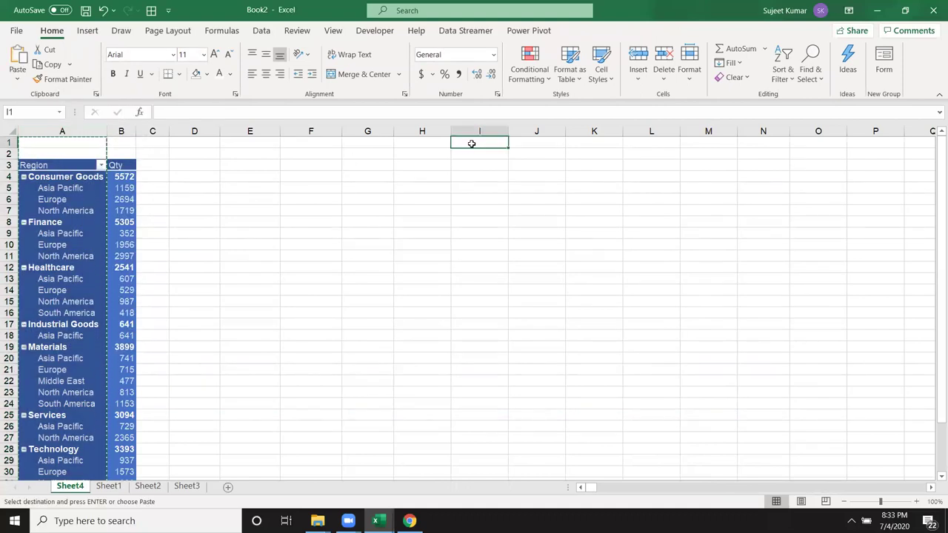
pyautogui.hotkey('ctrl', 'v')
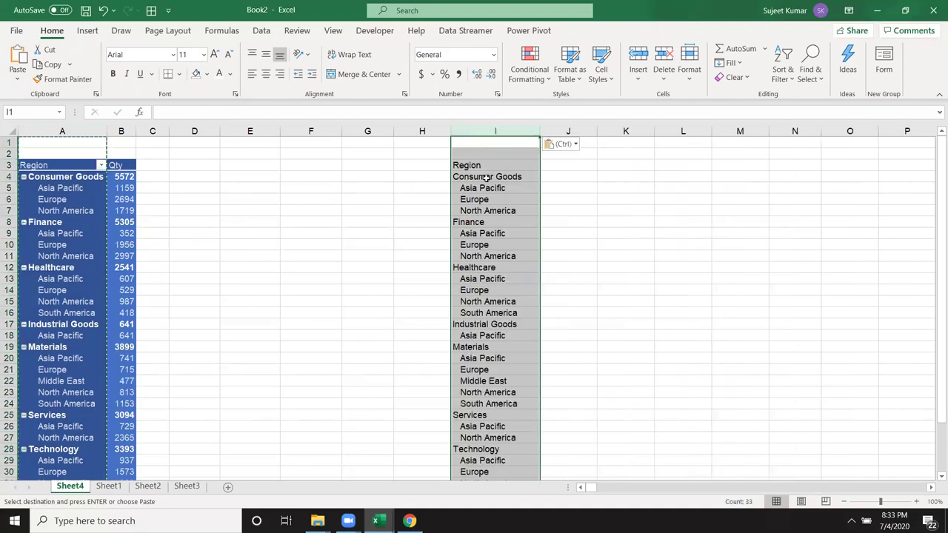
pyautogui.click(487, 188)
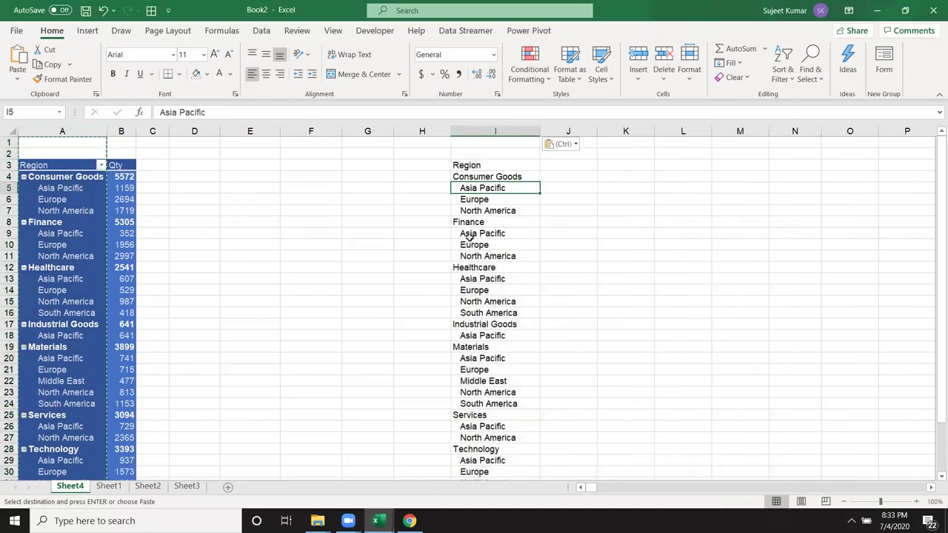
pyautogui.click(480, 132)
pyautogui.click(252, 76)
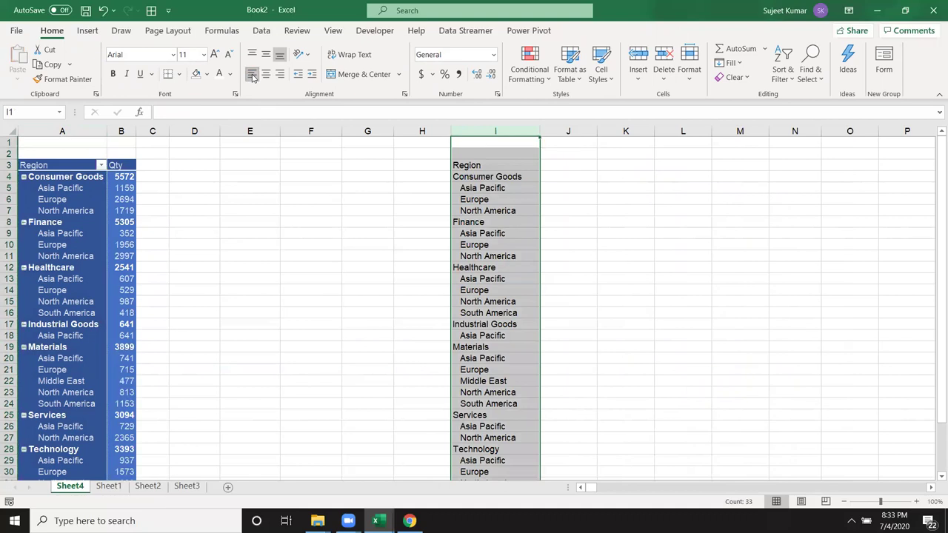
pyautogui.click(253, 77)
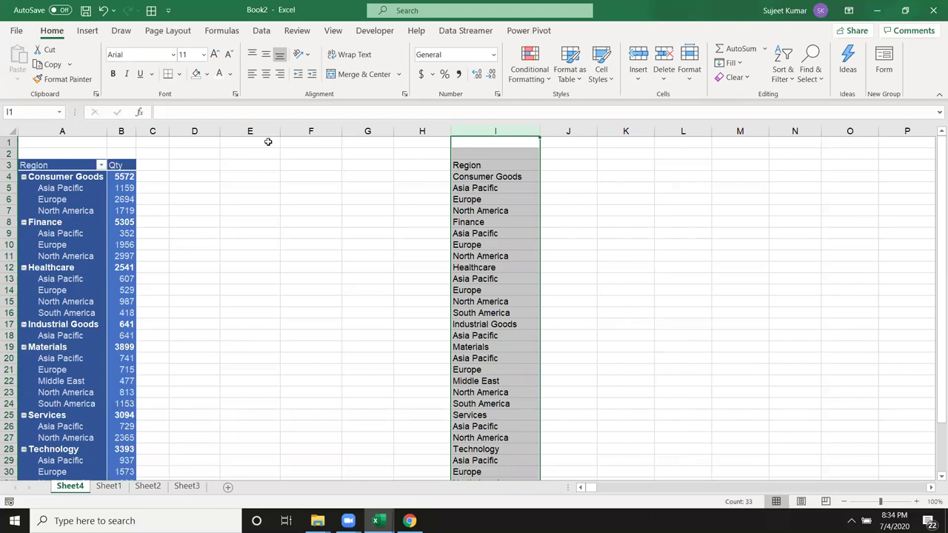
pyautogui.press('Delete')
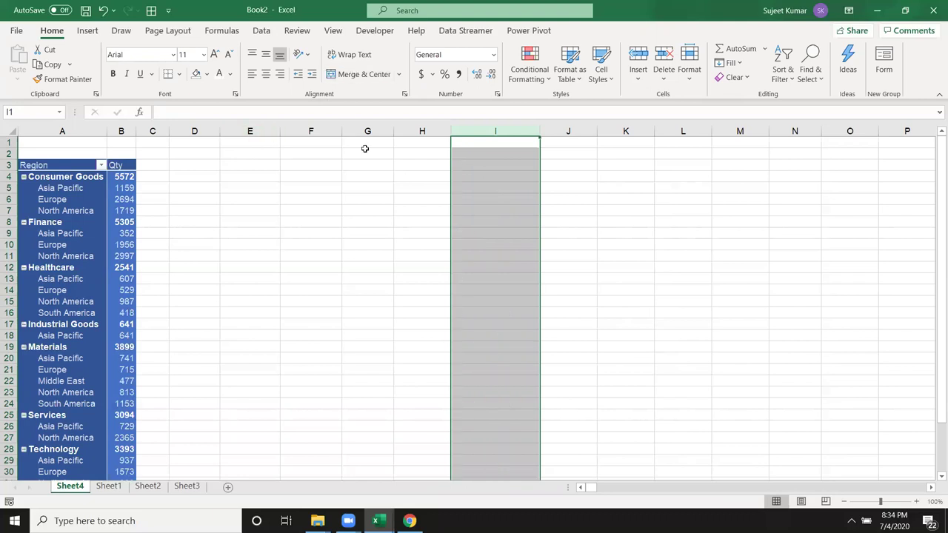
pyautogui.click(67, 129)
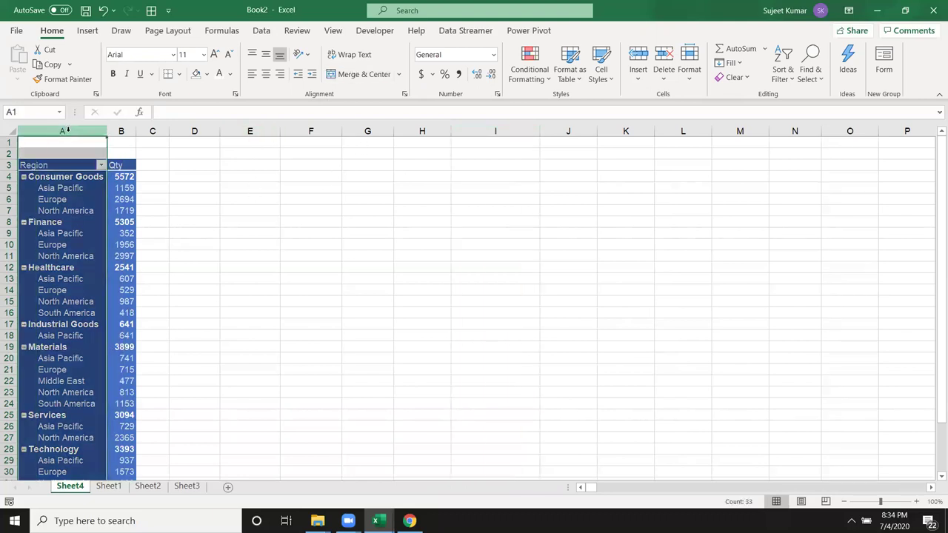
# Switch the pivot's report layout to Show in Tabular Form.
pyautogui.click(121, 131)
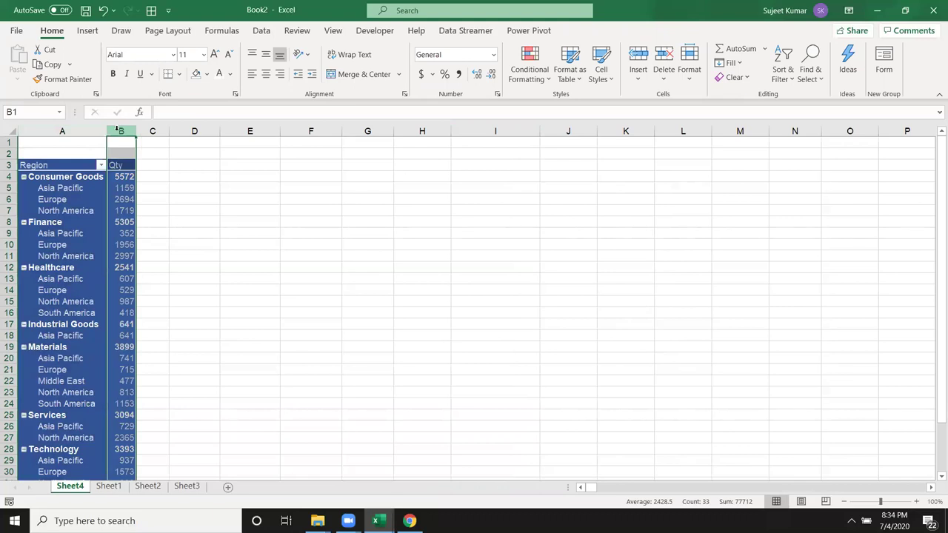
pyautogui.click(123, 197)
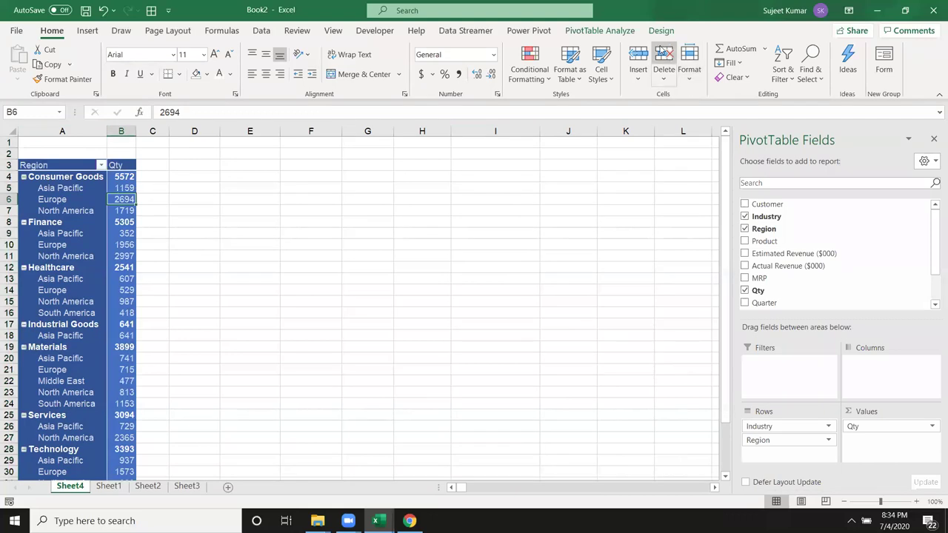
pyautogui.click(661, 31)
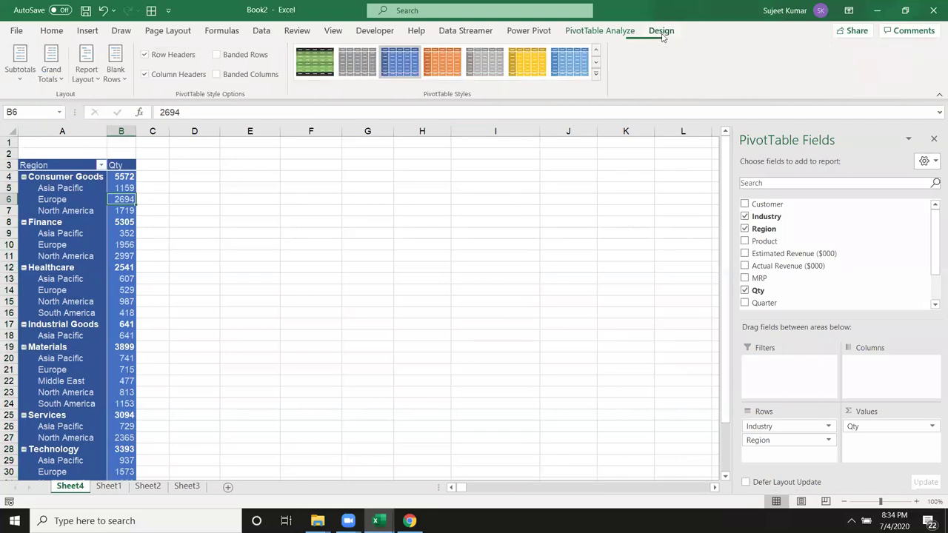
pyautogui.click(87, 73)
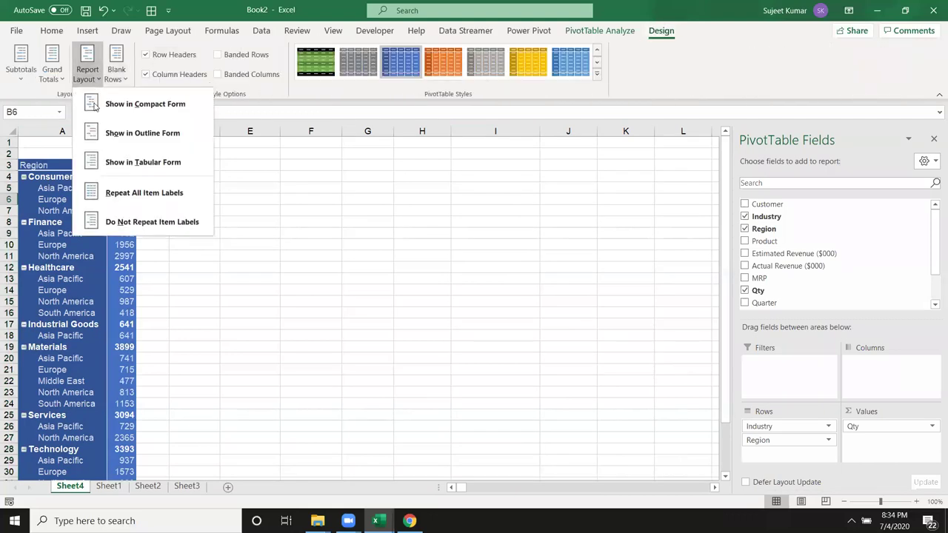
pyautogui.click(116, 166)
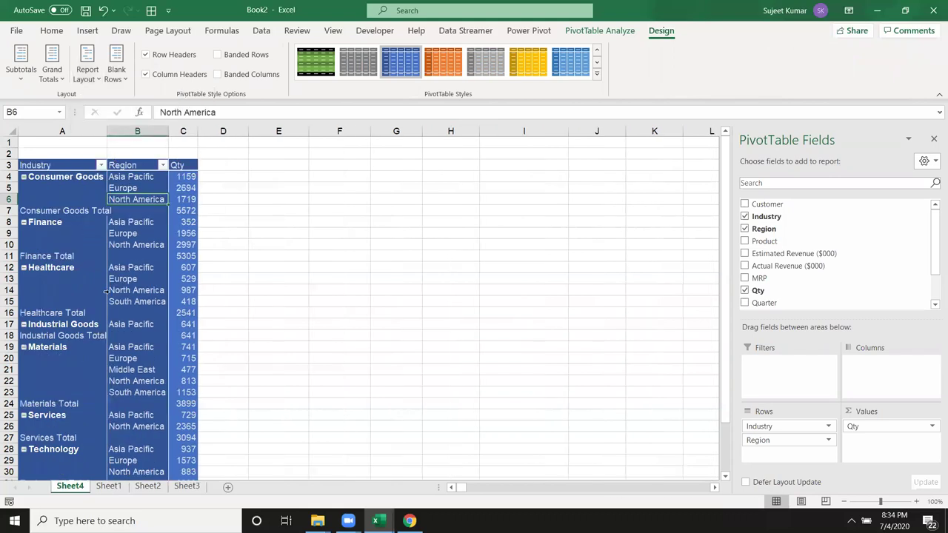
# Select the North America cells, the industry total rows and the Finance cell to review the layout.
pyautogui.click(108, 290)
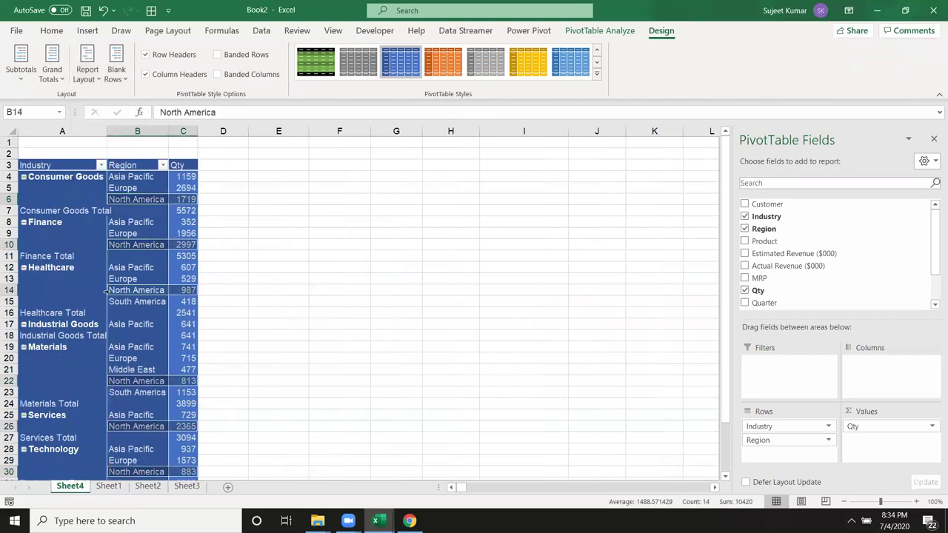
pyautogui.click(34, 210)
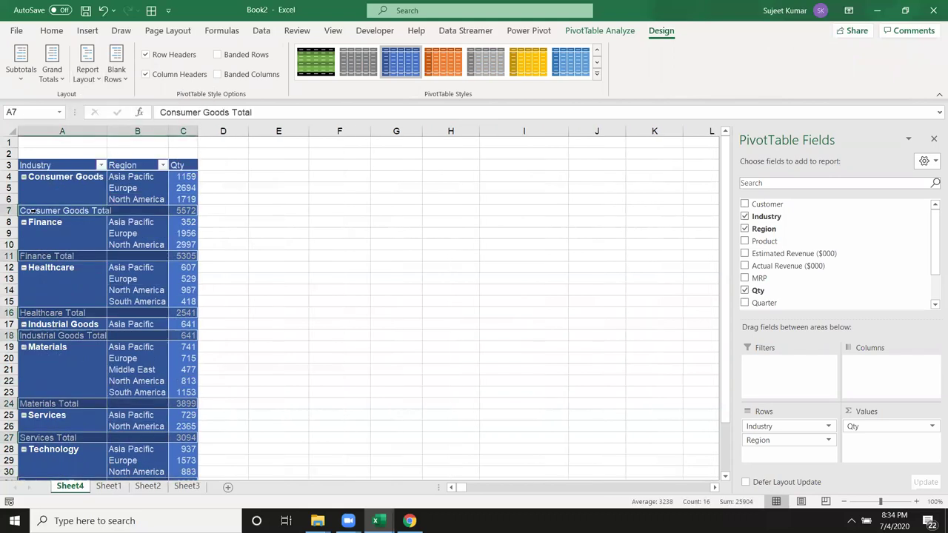
pyautogui.click(87, 223)
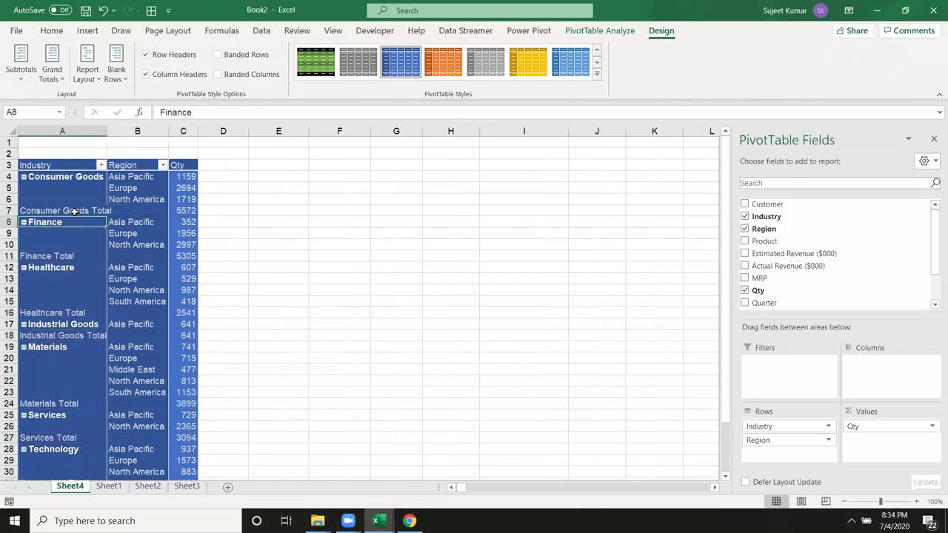
# Insert a blank line after each Industry group in the pivot.
pyautogui.click(122, 79)
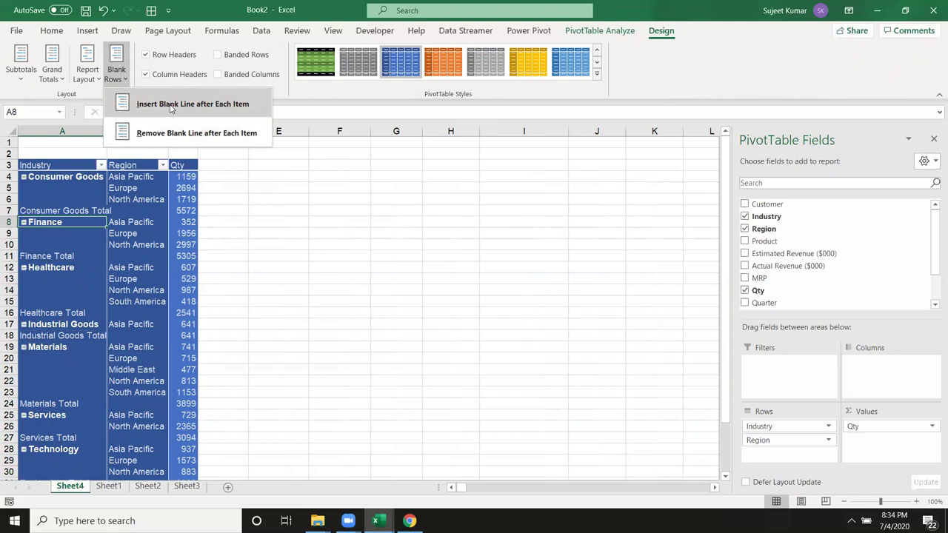
pyautogui.click(170, 105)
pyautogui.click(256, 221)
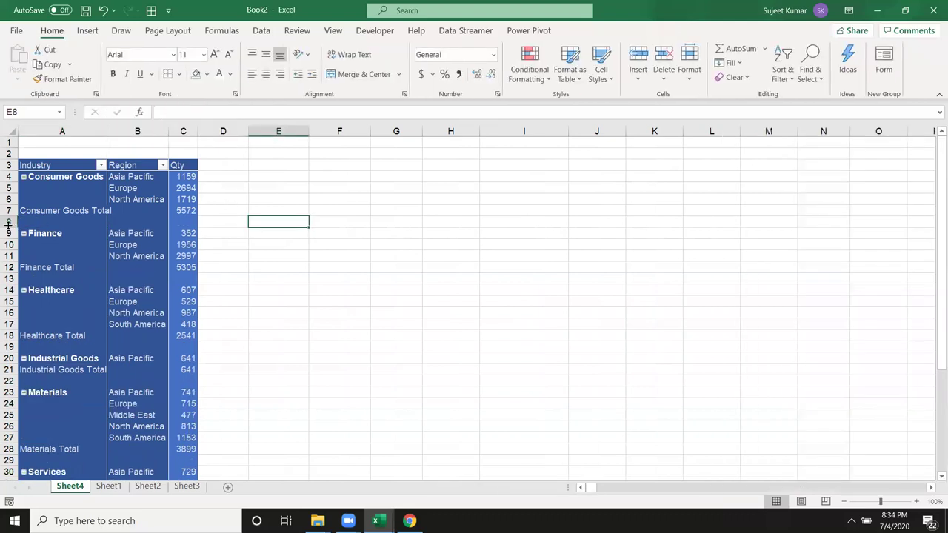
pyautogui.click(8, 222)
pyautogui.click(8, 279)
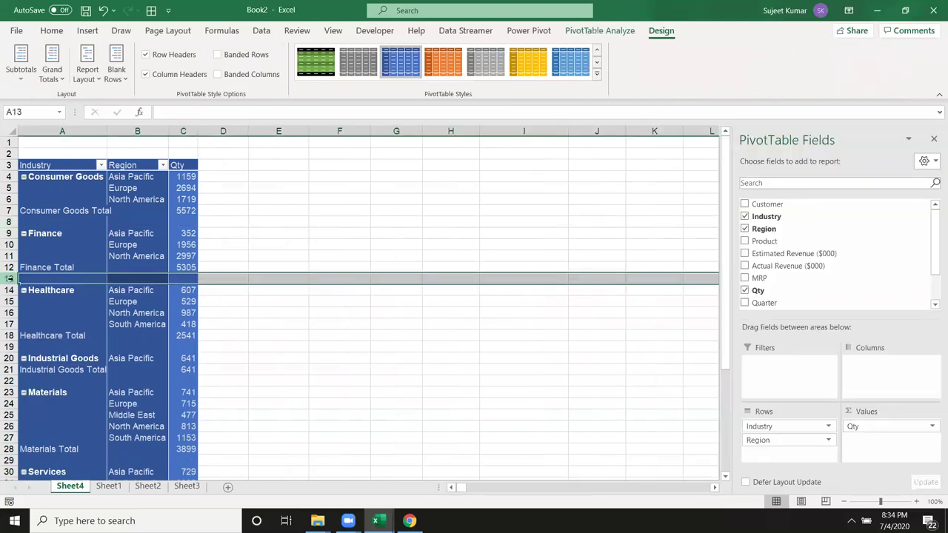
# Remove the blank line after each item, so regions run straight into totals like Finance Total 5305.
pyautogui.click(116, 70)
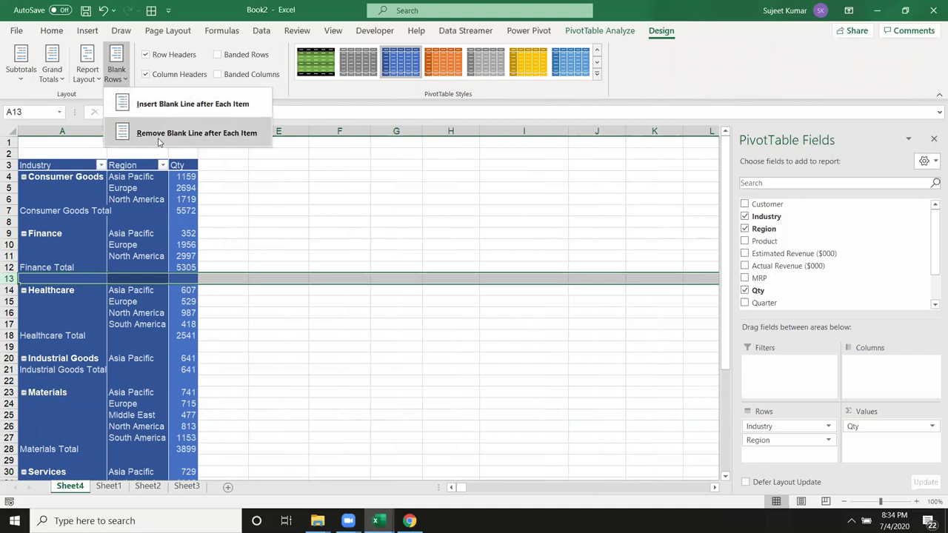
pyautogui.click(158, 133)
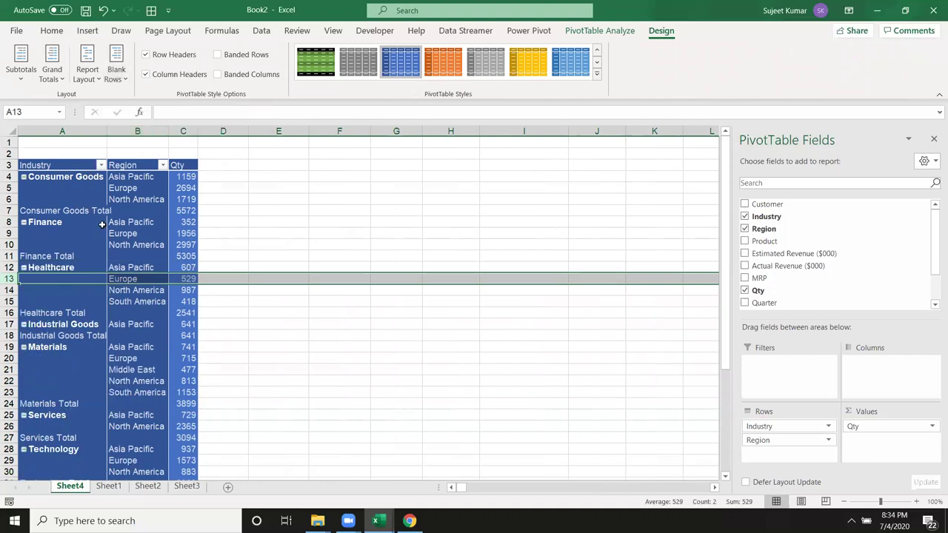
pyautogui.click(102, 224)
pyautogui.click(67, 212)
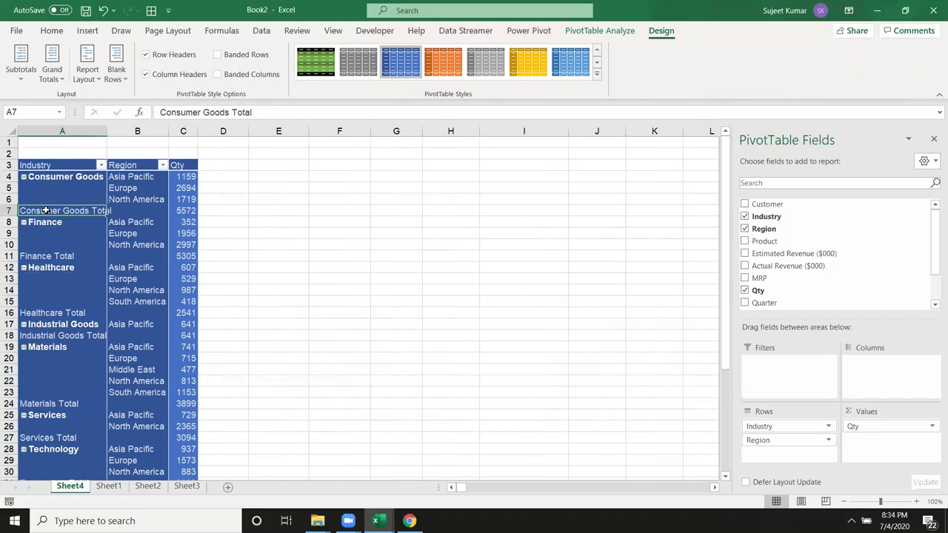
# Remove the Industry subtotal rows so only region rows sit above the 25904 Grand Total.
pyautogui.rightClick(46, 210)
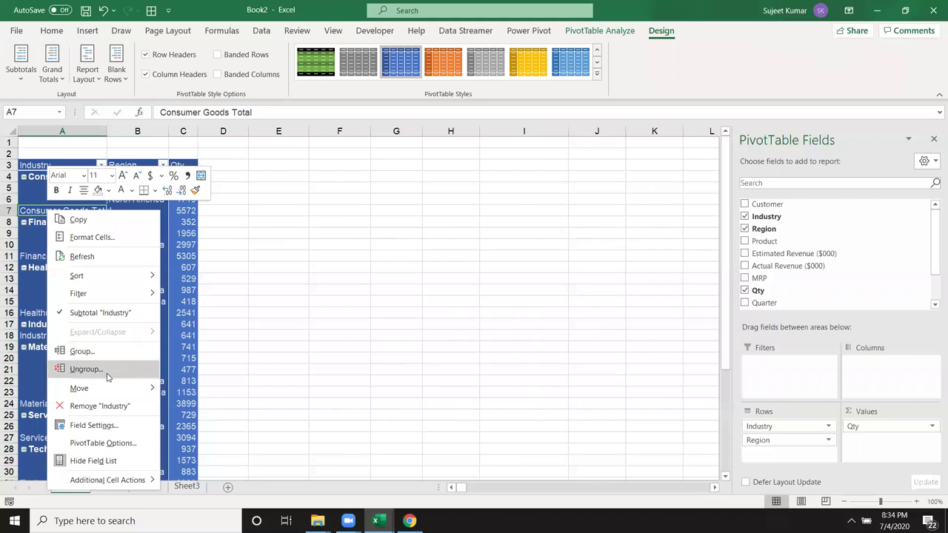
pyautogui.click(110, 314)
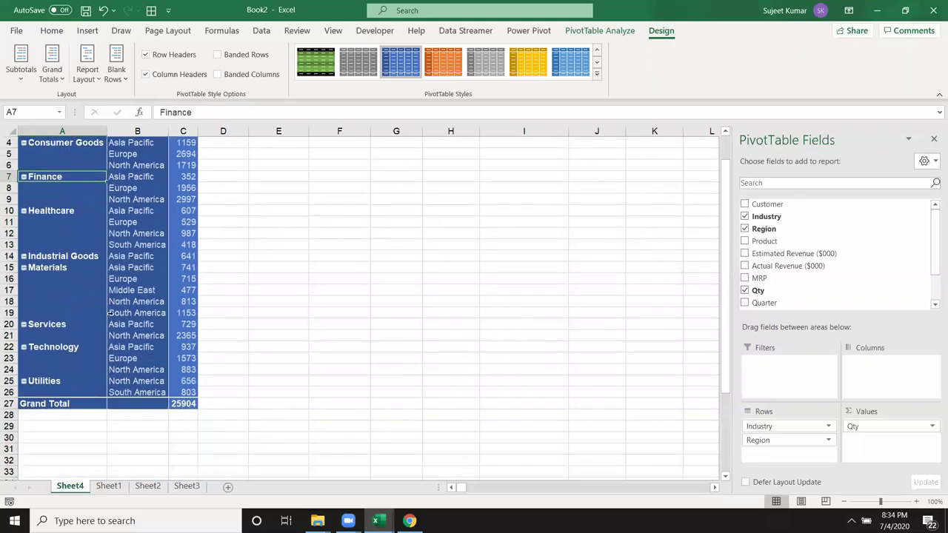
pyautogui.moveTo(88, 178); pyautogui.dragTo(80, 202)
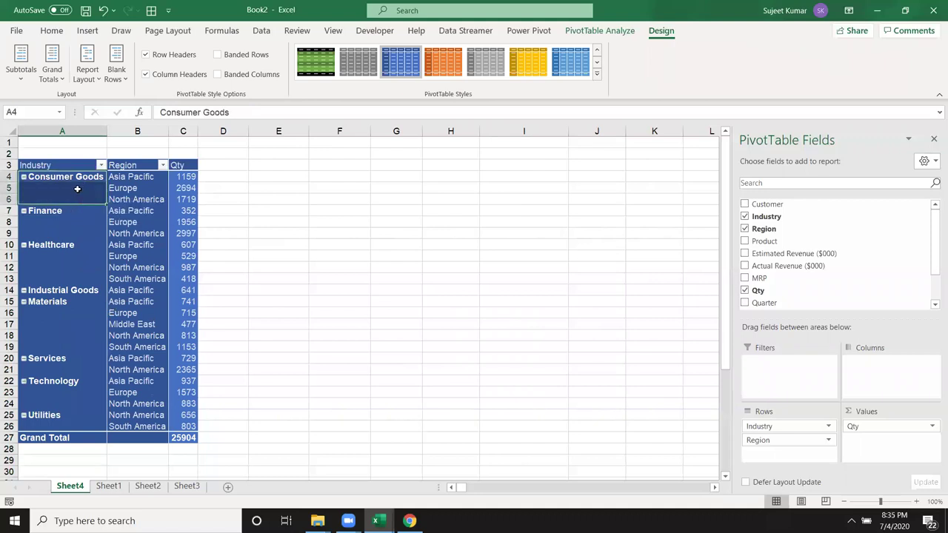
pyautogui.click(83, 222)
pyautogui.click(87, 74)
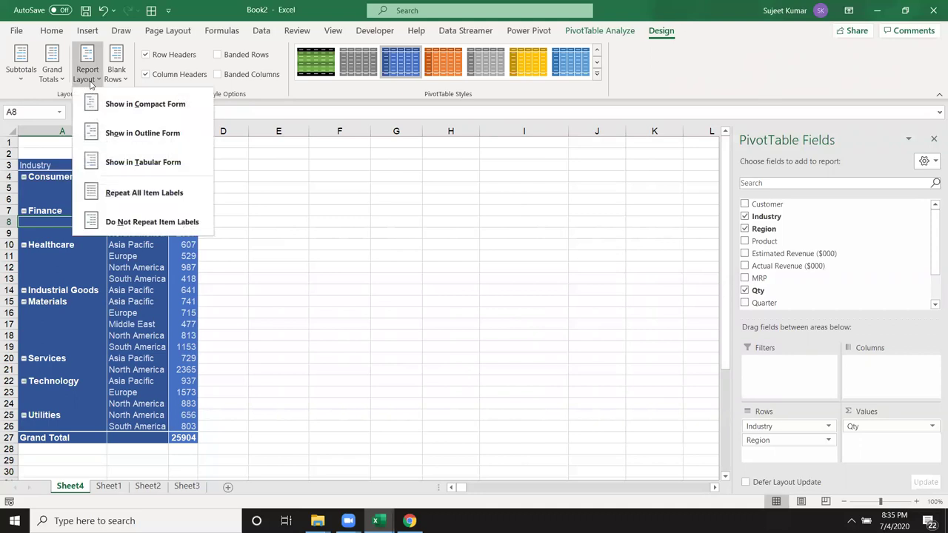
pyautogui.click(161, 194)
pyautogui.click(53, 190)
pyautogui.click(53, 199)
pyautogui.click(47, 233)
pyautogui.click(50, 256)
pyautogui.click(52, 268)
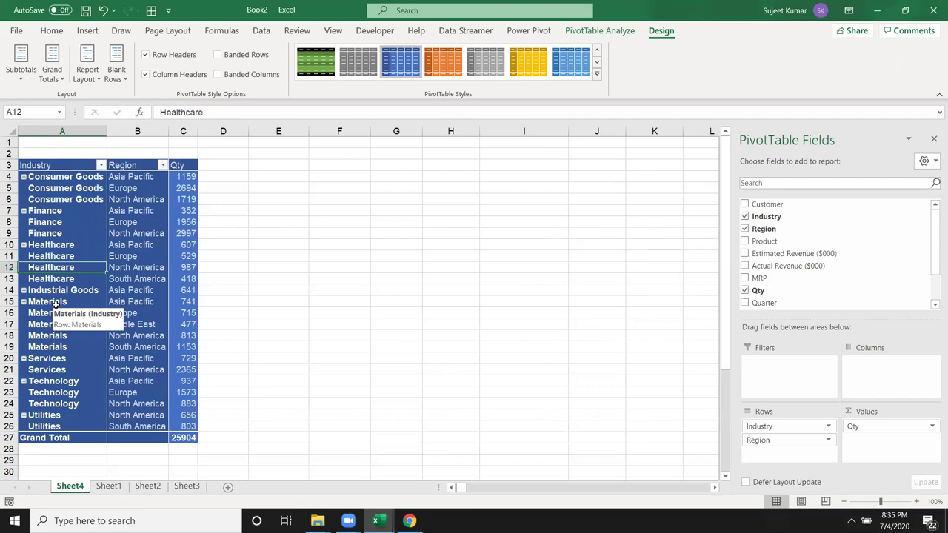
pyautogui.click(89, 77)
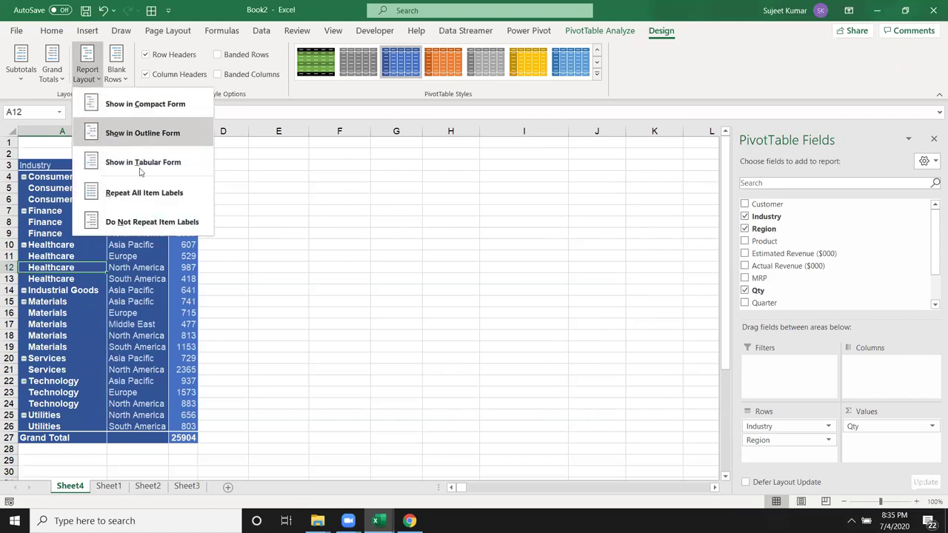
pyautogui.click(148, 221)
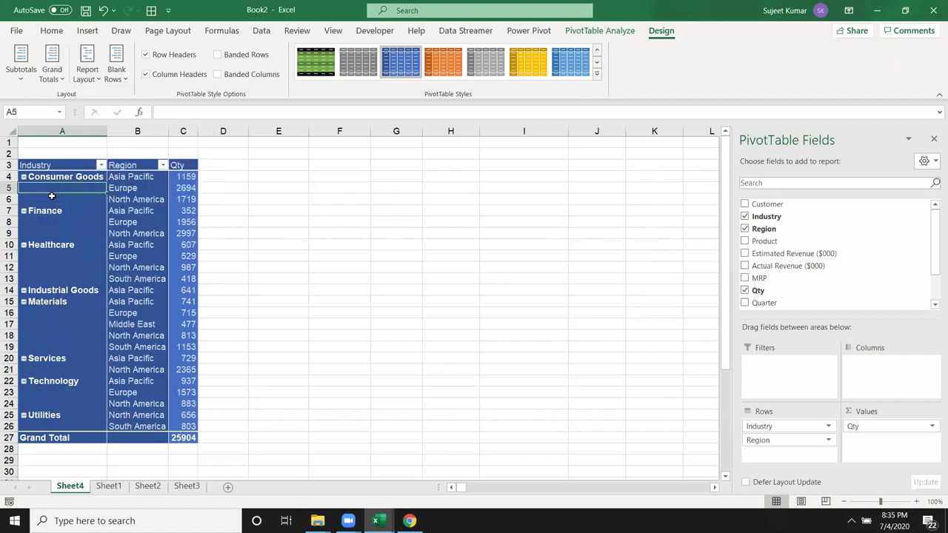
pyautogui.moveTo(53, 186); pyautogui.dragTo(66, 211)
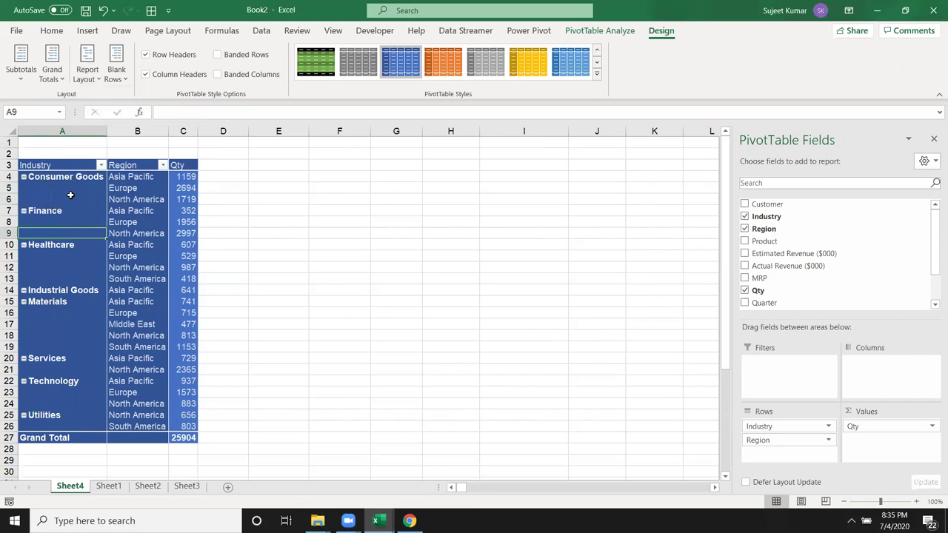
# Enable Merge and center cells with labels in the PivotTable Options Layout & Format settings.
pyautogui.rightClick(71, 195)
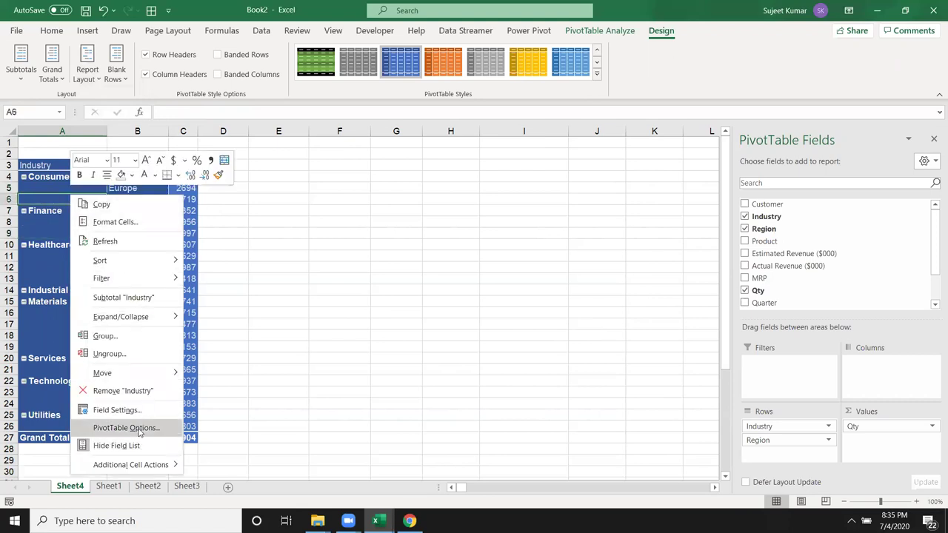
pyautogui.click(133, 428)
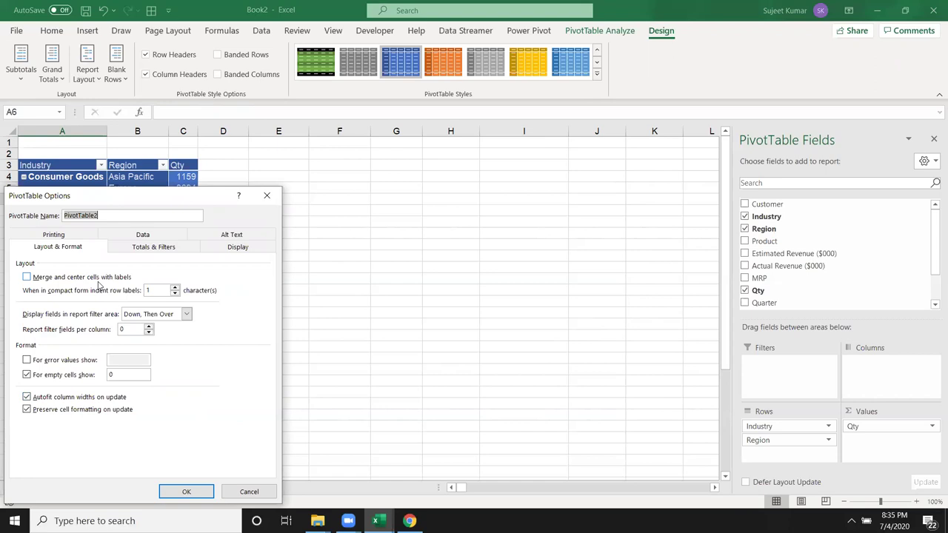
pyautogui.click(26, 278)
pyautogui.click(186, 491)
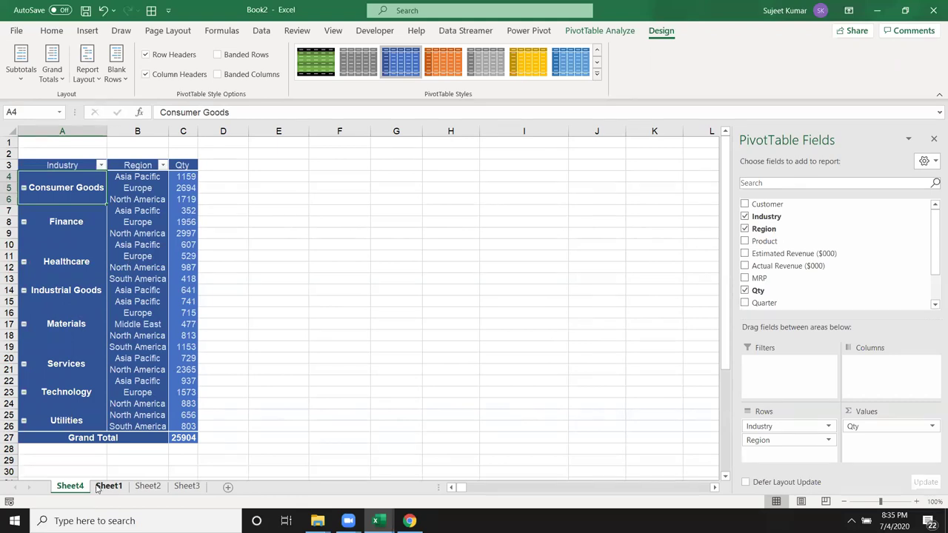
# Check the merged Finance and Consumer Goods labels and select the Consumer Goods Asia Pacific Qty value.
pyautogui.click(68, 219)
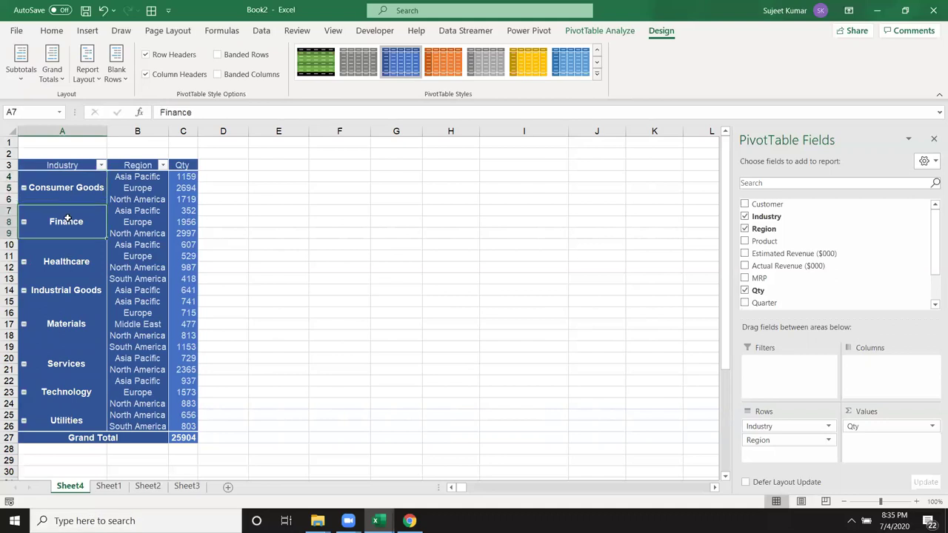
pyautogui.click(63, 200)
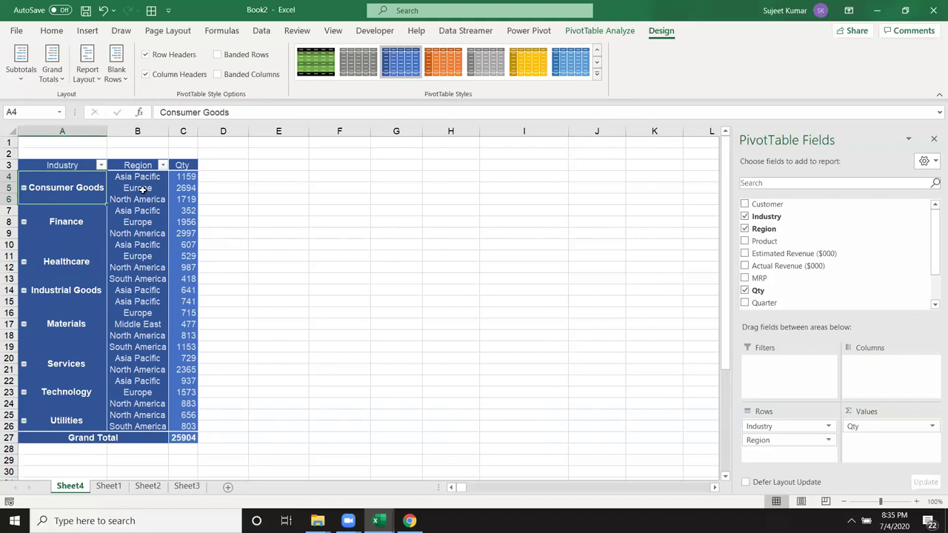
pyautogui.click(146, 177)
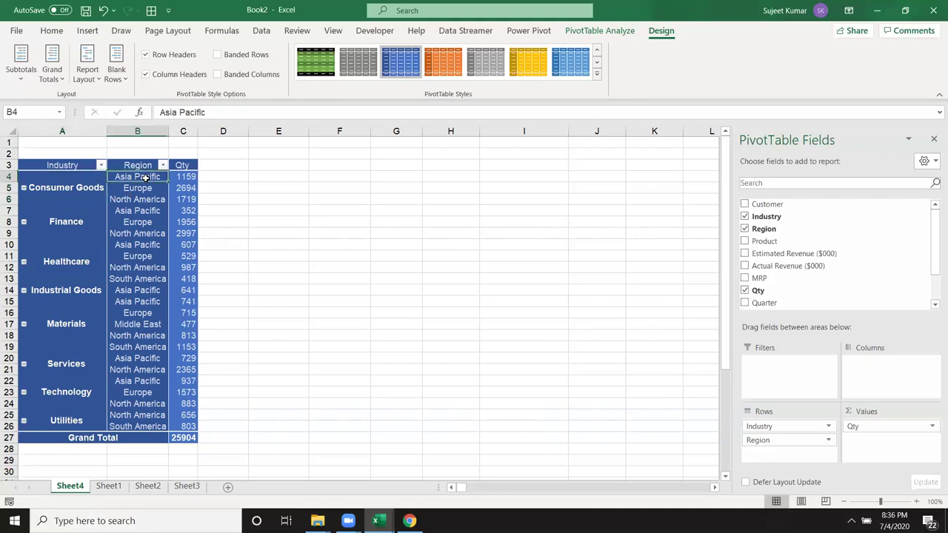
pyautogui.click(191, 177)
# Drill into the 1159 Qty value to view its detail records, then delete the Sheet5 detail sheet.
pyautogui.doubleClick(190, 177)
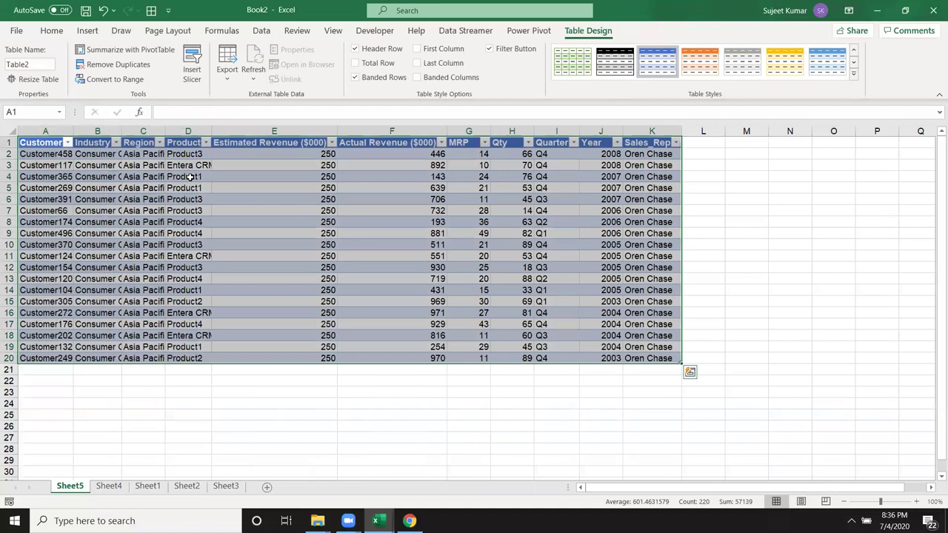
pyautogui.rightClick(68, 488)
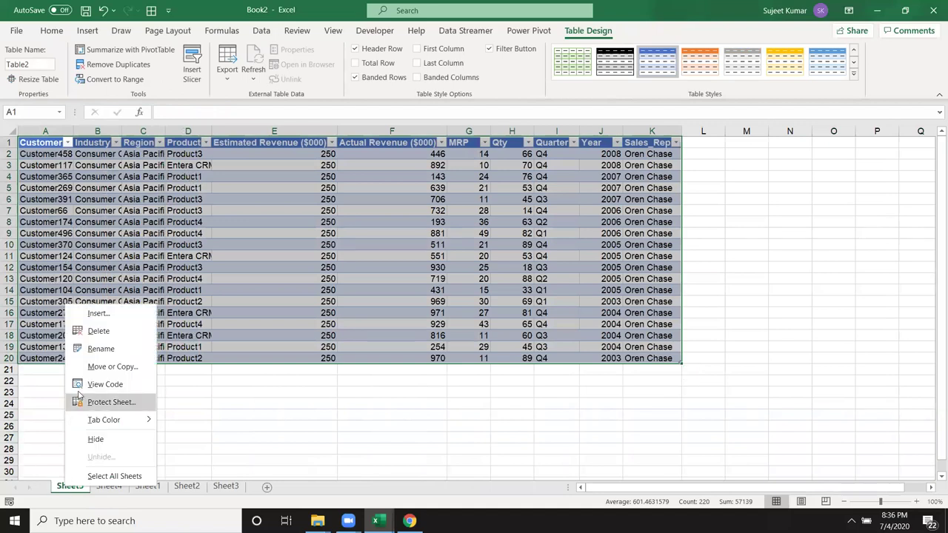
pyautogui.click(99, 331)
pyautogui.click(454, 295)
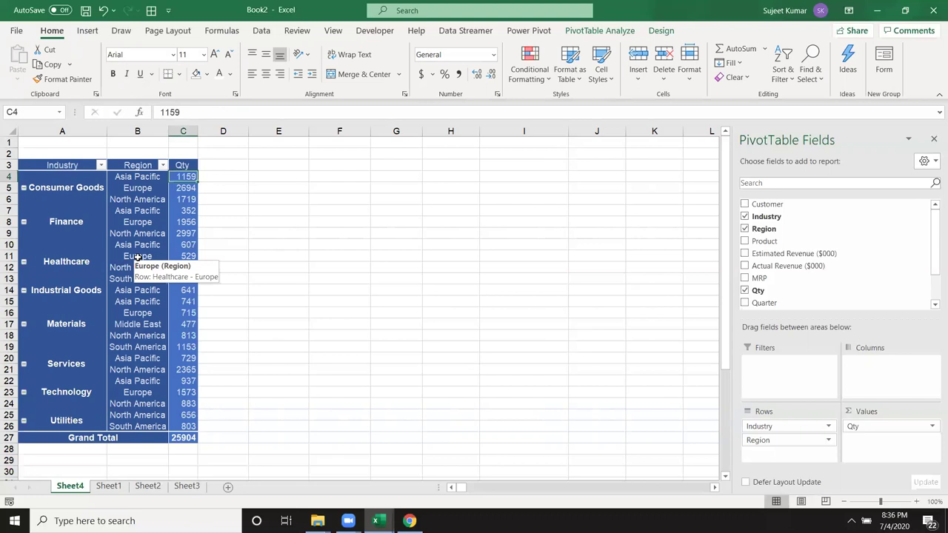
# Remove Industry from the pivot Rows, leaving Qty by Region, and go to Sheet1.
pyautogui.moveTo(793, 424)
pyautogui.mouseDown()
pyautogui.moveTo(865, 306)
pyautogui.moveTo(853, 286)
pyautogui.mouseUp()
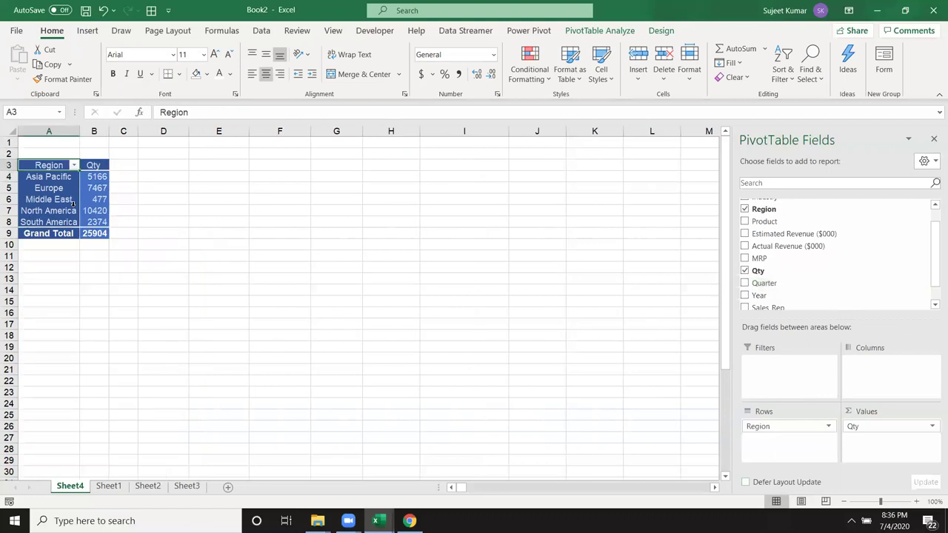
pyautogui.click(777, 428)
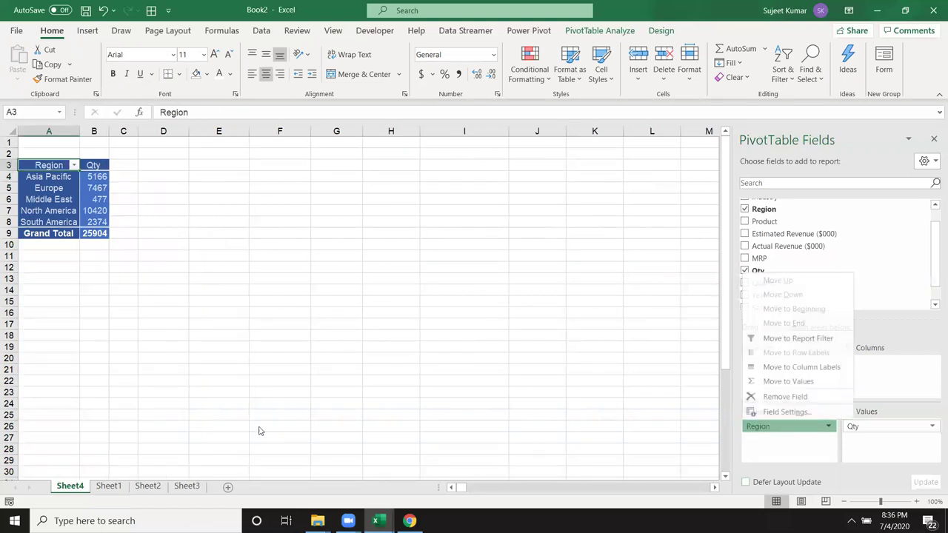
pyautogui.click(121, 480)
pyautogui.click(104, 488)
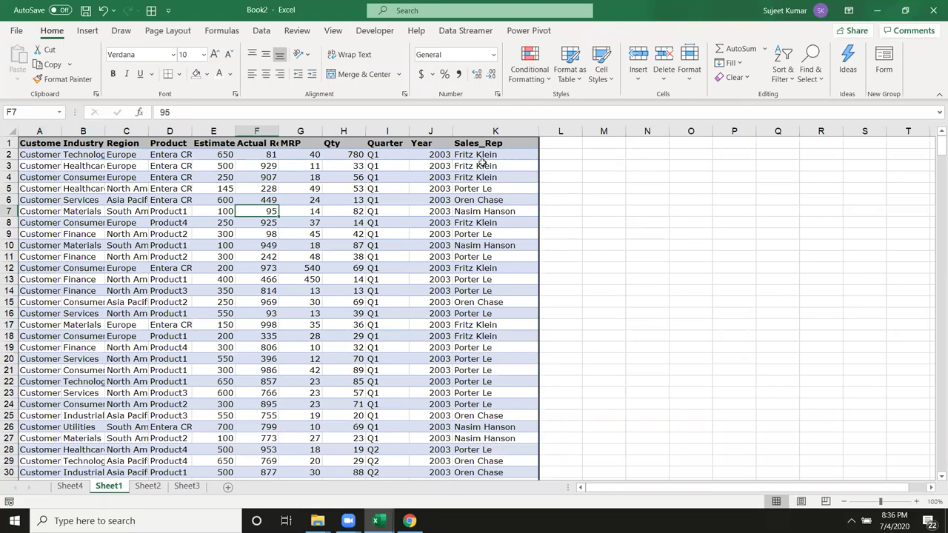
# Insert a blank column J before Year and fill month names down it starting from JAN.
pyautogui.click(437, 130)
pyautogui.hotkey('ctrl', 'shift', '+')
pyautogui.press('Down')
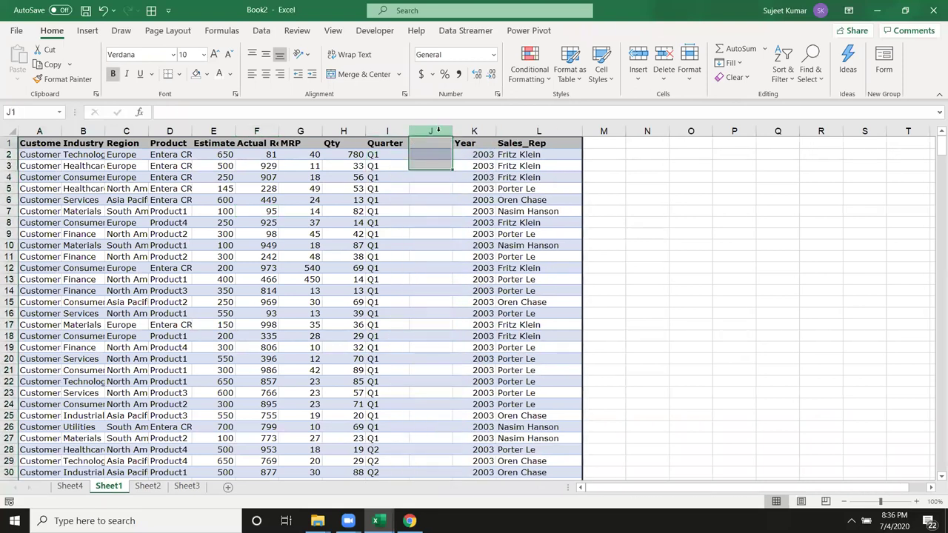
pyautogui.write('JAN')
pyautogui.click(431, 187)
pyautogui.click(431, 155)
pyautogui.doubleClick(451, 161)
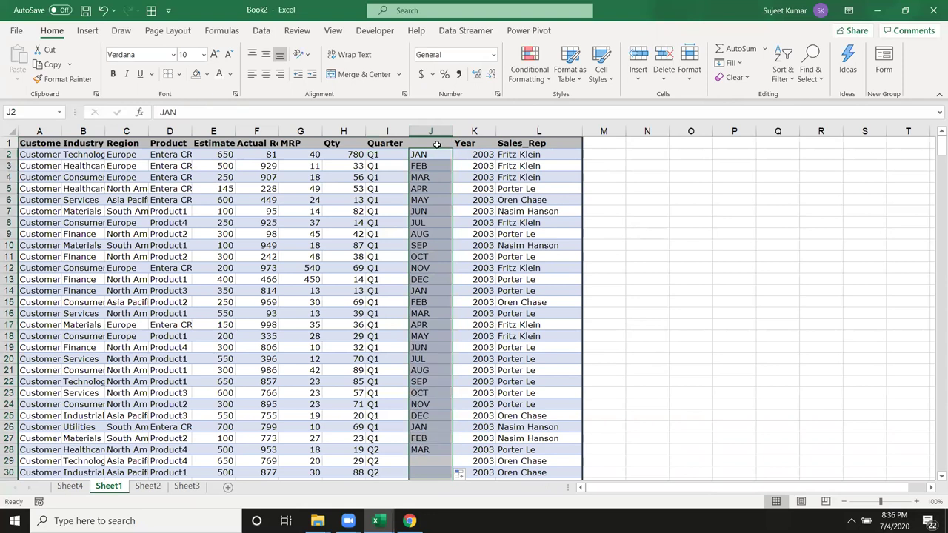
pyautogui.click(437, 143)
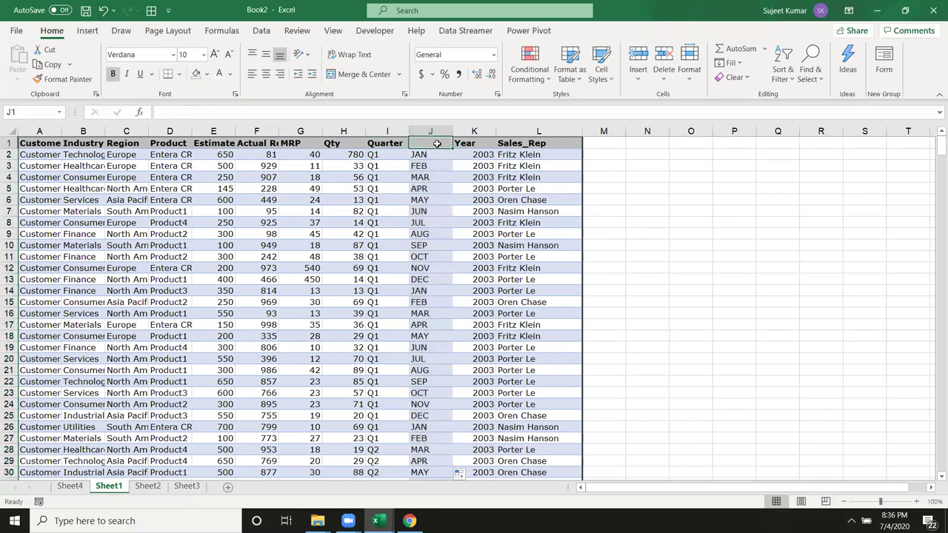
pyautogui.click(487, 268)
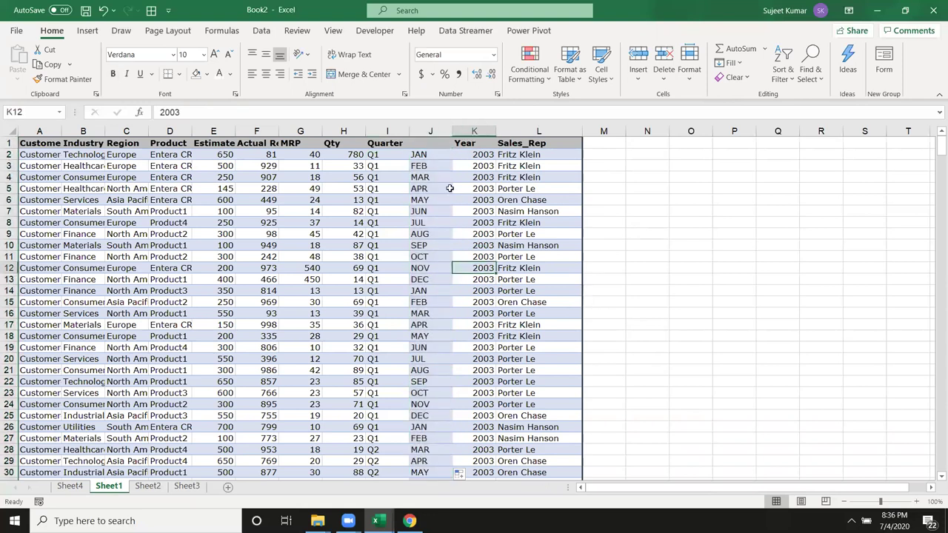
pyautogui.click(421, 143)
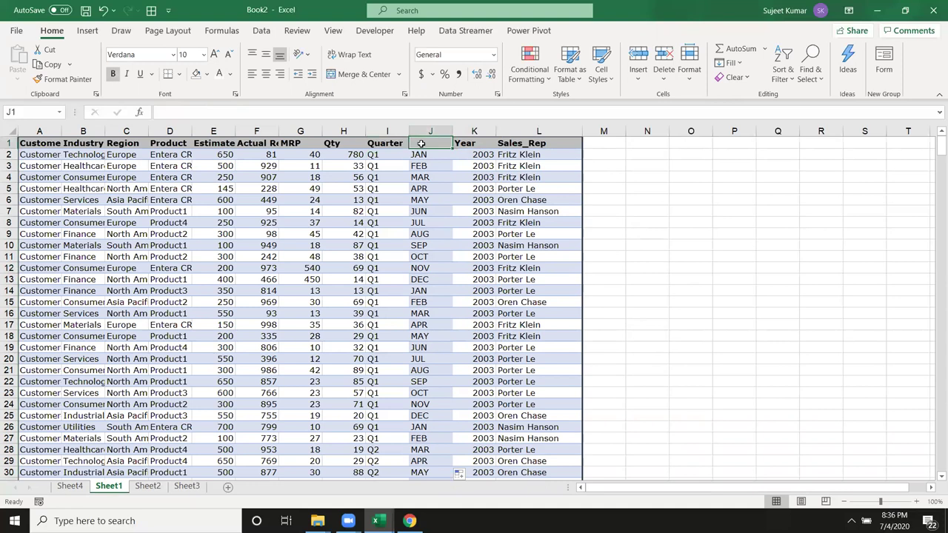
pyautogui.press('Delete')
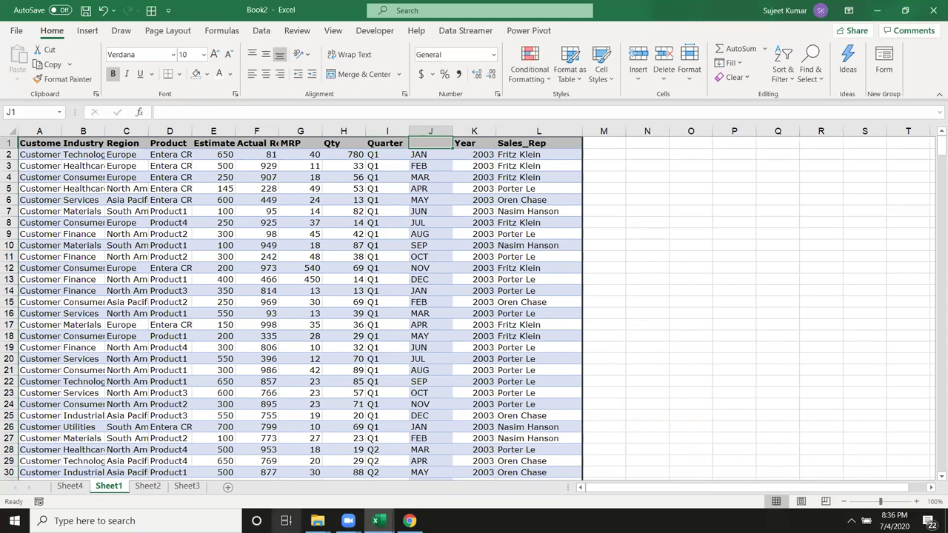
# Label the new column J header 'Month' and return to the Sheet4 pivot.
pyautogui.click(376, 521)
pyautogui.click(302, 478)
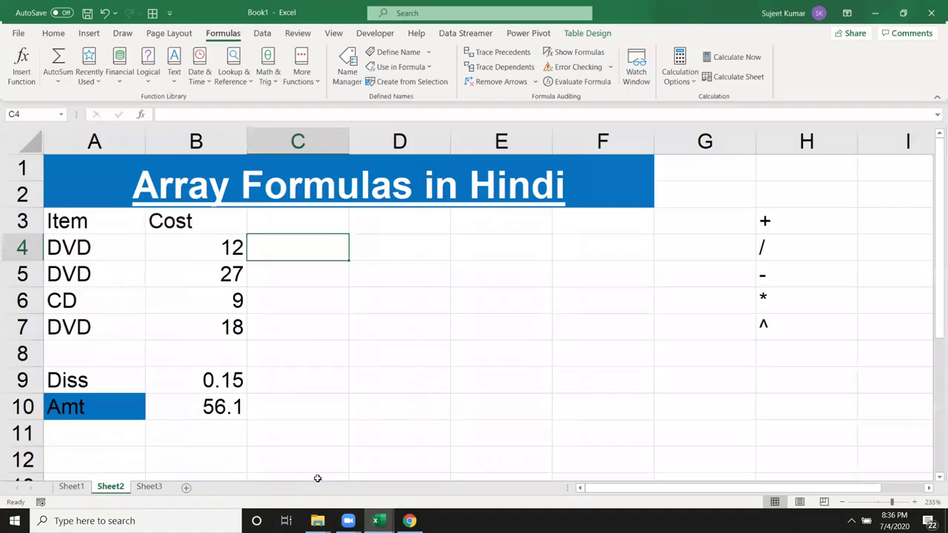
pyautogui.click(407, 461)
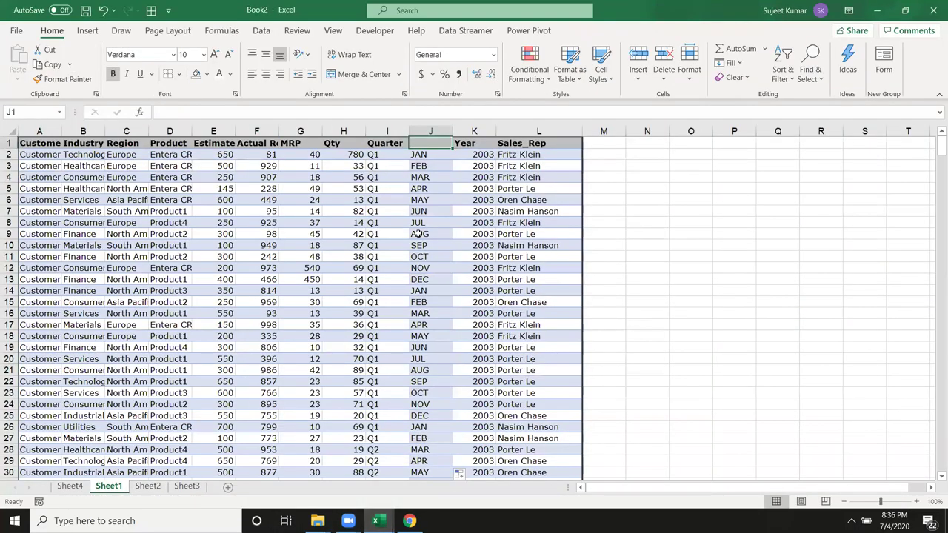
pyautogui.write('Month')
pyautogui.press('Return')
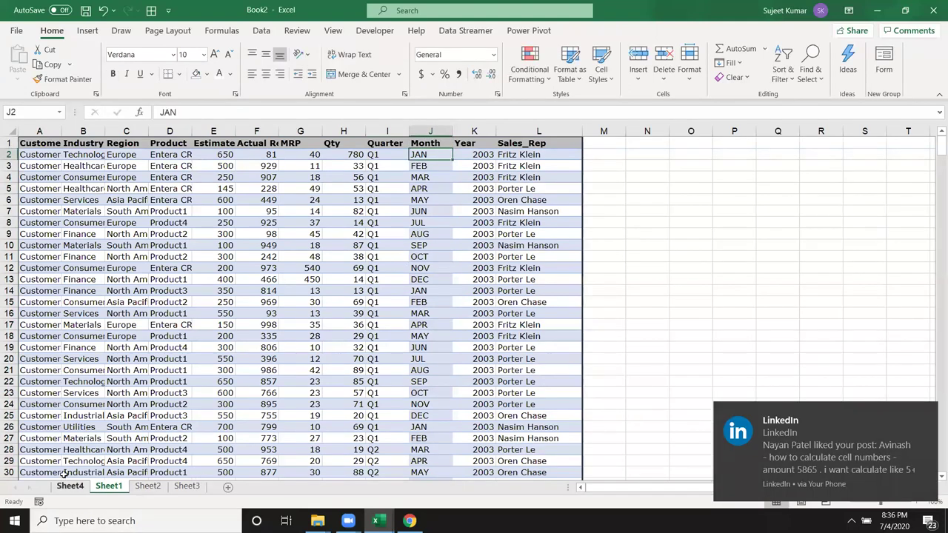
pyautogui.click(69, 486)
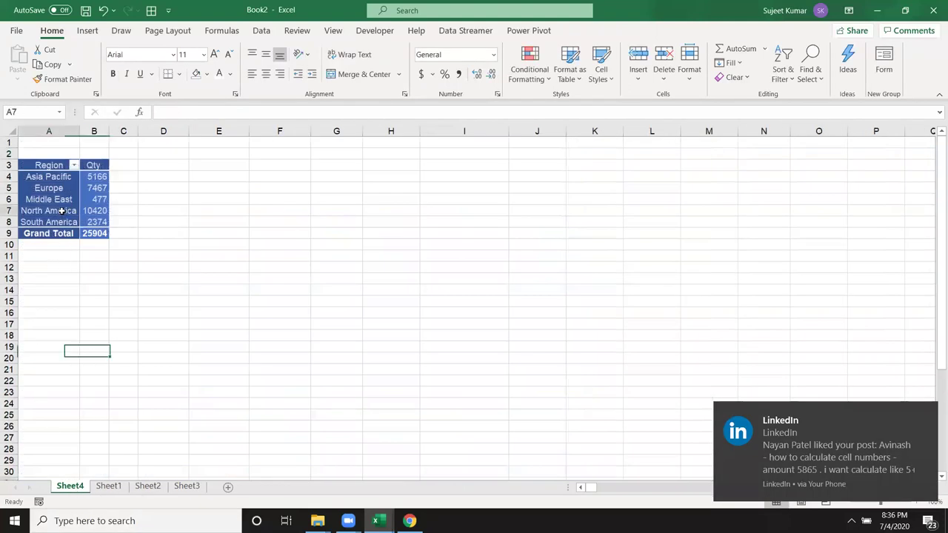
# Refresh the pivot, replace Region with Month in the rows, and try sorting the months.
pyautogui.rightClick(64, 215)
pyautogui.click(98, 258)
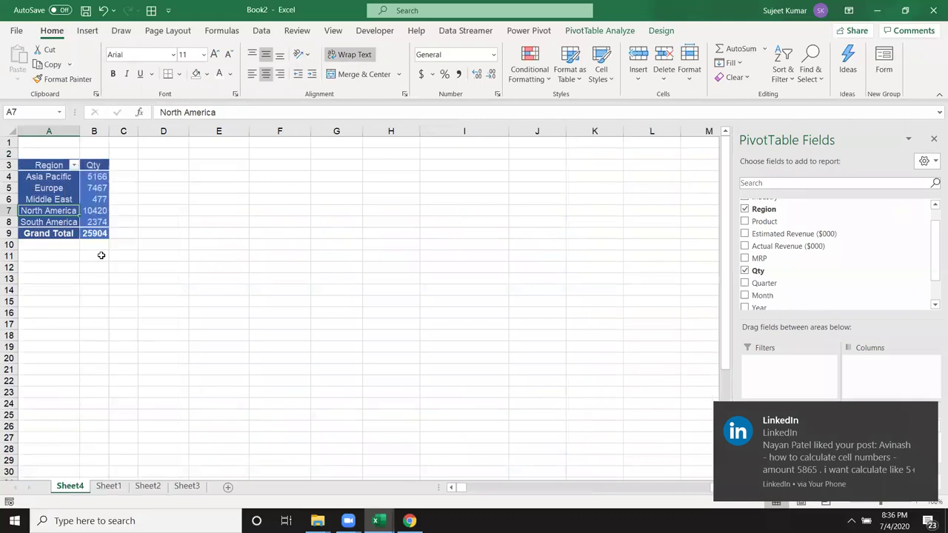
pyautogui.scroll(-1, 852, 251)
pyautogui.moveTo(868, 264); pyautogui.dragTo(817, 285)
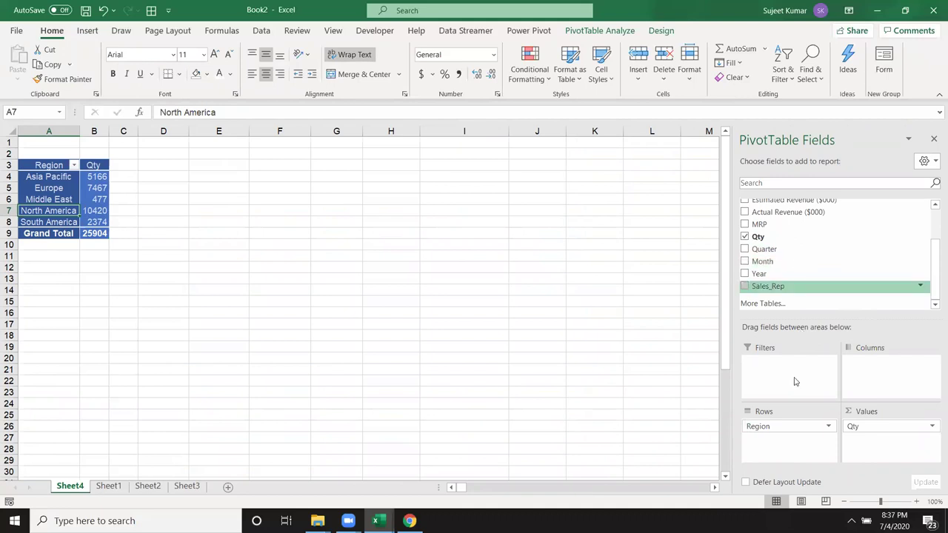
pyautogui.moveTo(778, 428)
pyautogui.mouseDown()
pyautogui.moveTo(798, 261)
pyautogui.moveTo(796, 426)
pyautogui.mouseUp()
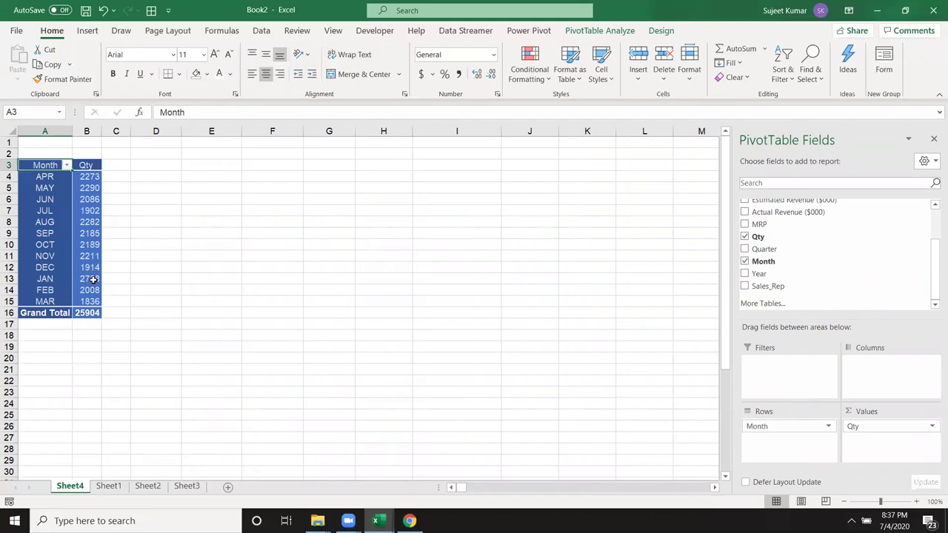
pyautogui.rightClick(46, 178)
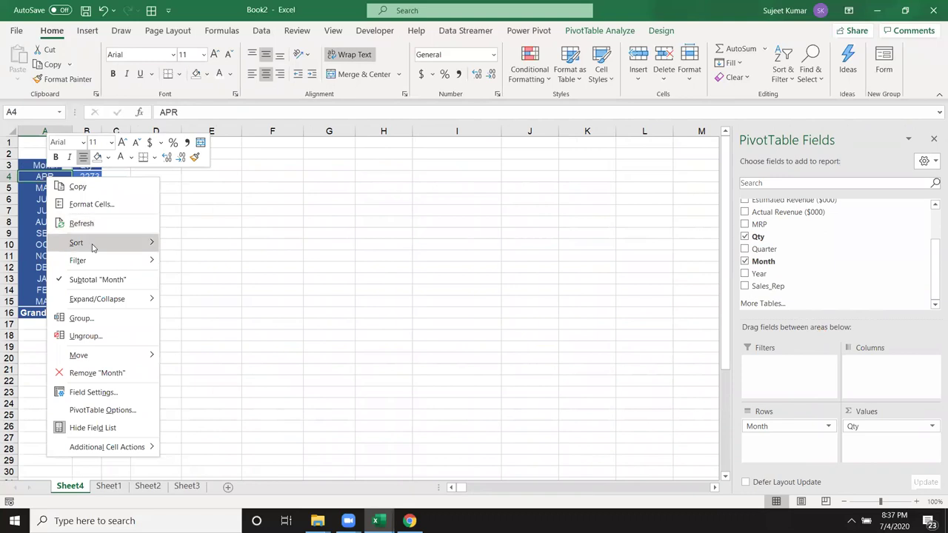
pyautogui.click(205, 242)
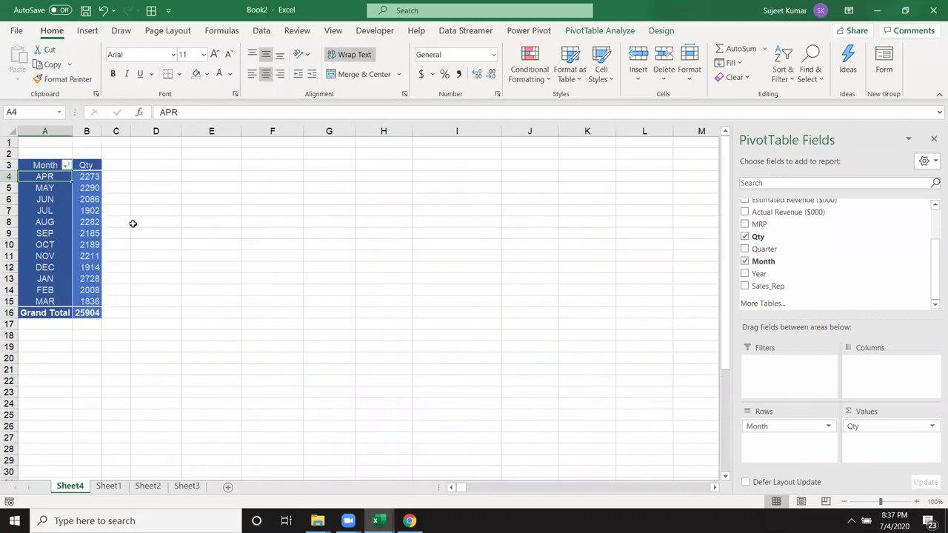
# Move the JAN, FEB and MAR rows above APR so months run JAN to DEC.
pyautogui.click(87, 180)
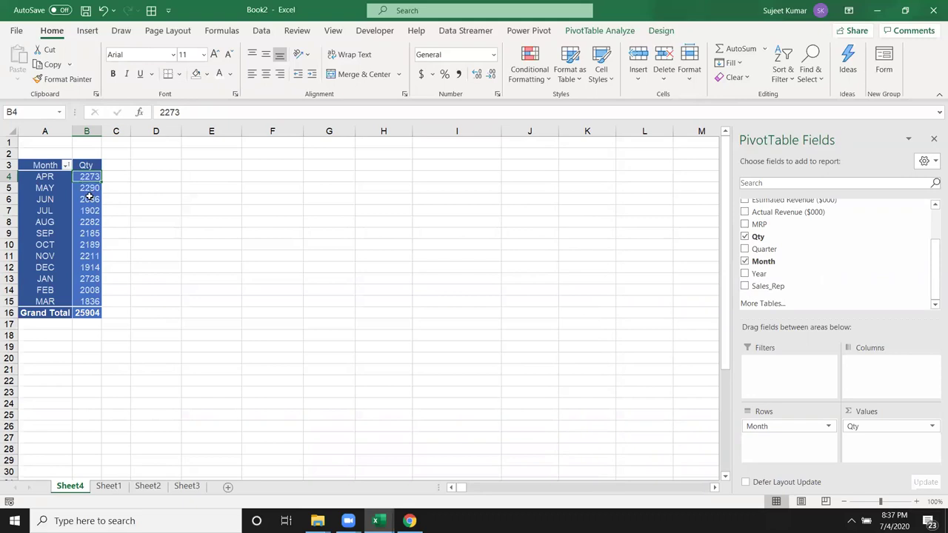
pyautogui.click(48, 289)
pyautogui.click(50, 281)
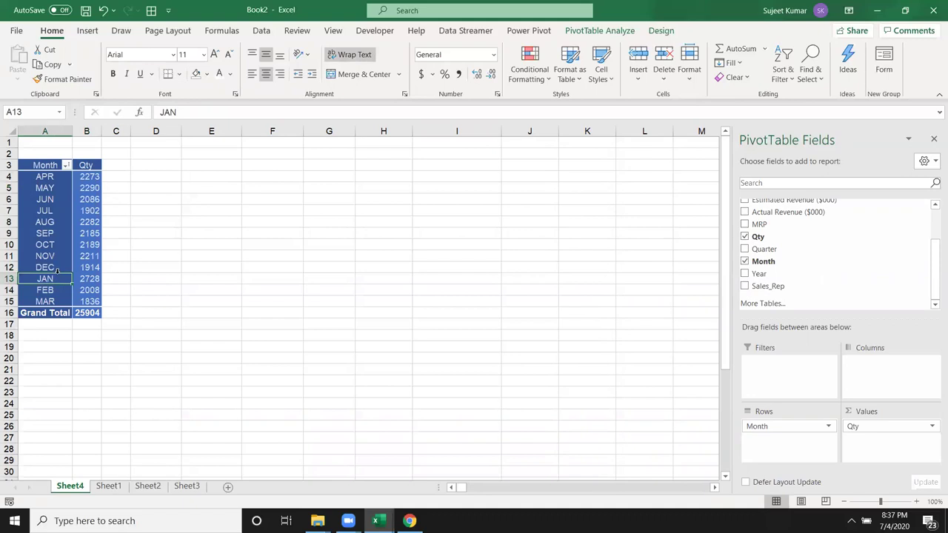
pyautogui.moveTo(58, 285); pyautogui.dragTo(56, 178)
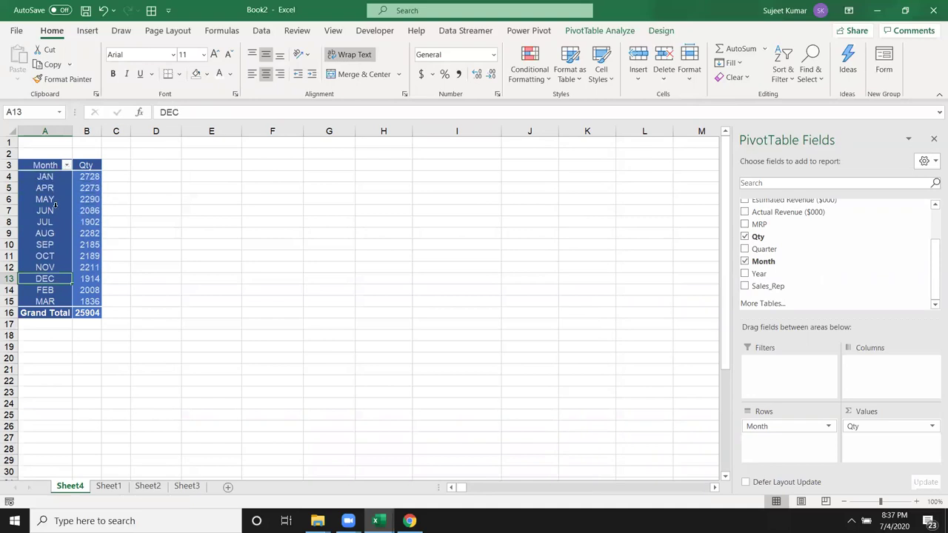
pyautogui.click(51, 292)
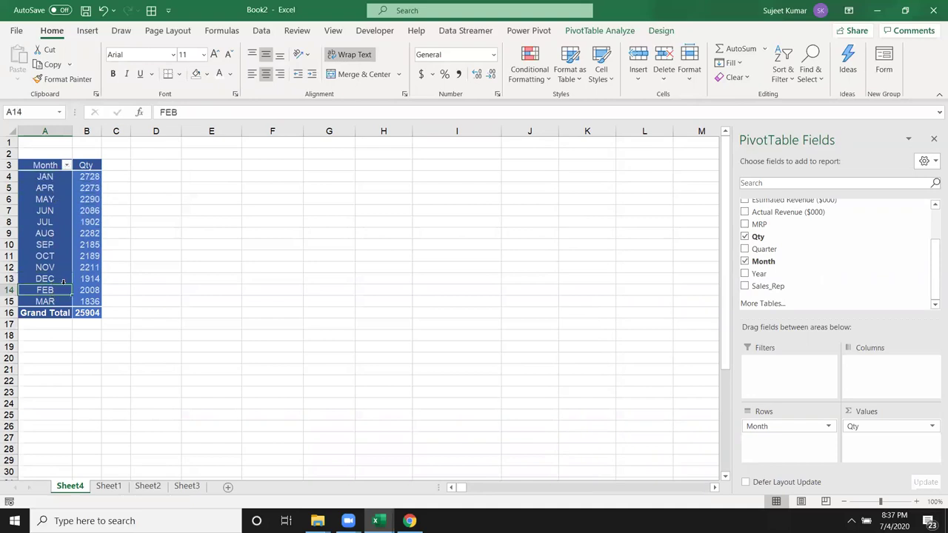
pyautogui.moveTo(65, 285); pyautogui.dragTo(63, 187)
pyautogui.click(55, 298)
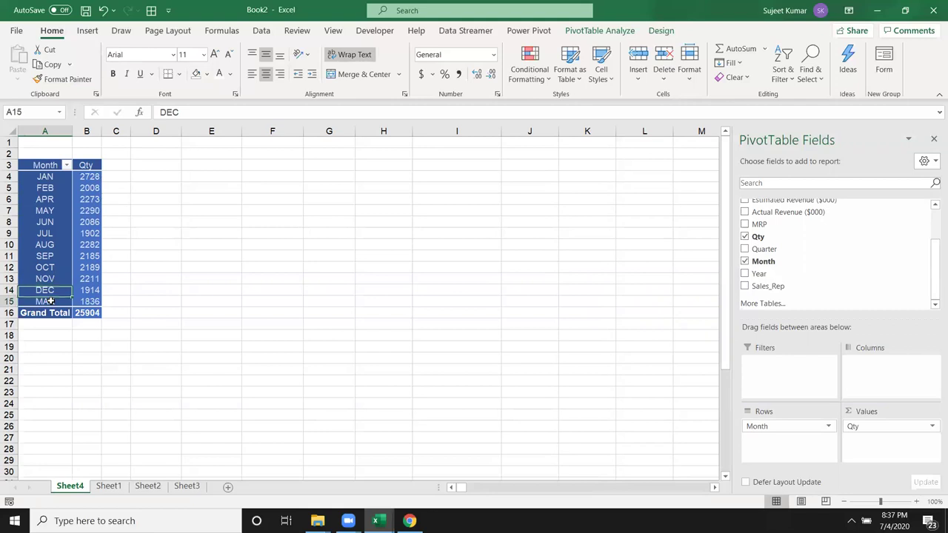
pyautogui.moveTo(55, 299); pyautogui.dragTo(62, 201)
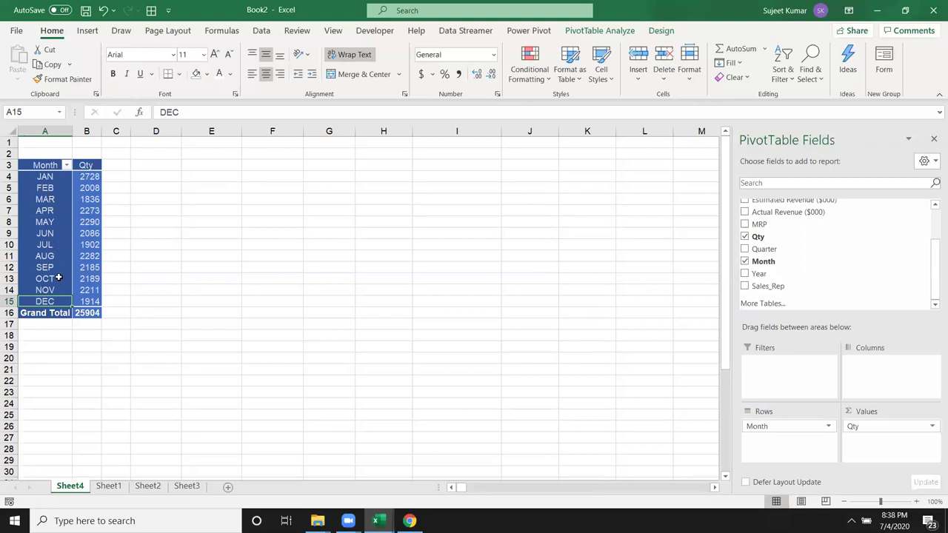
pyautogui.rightClick(65, 245)
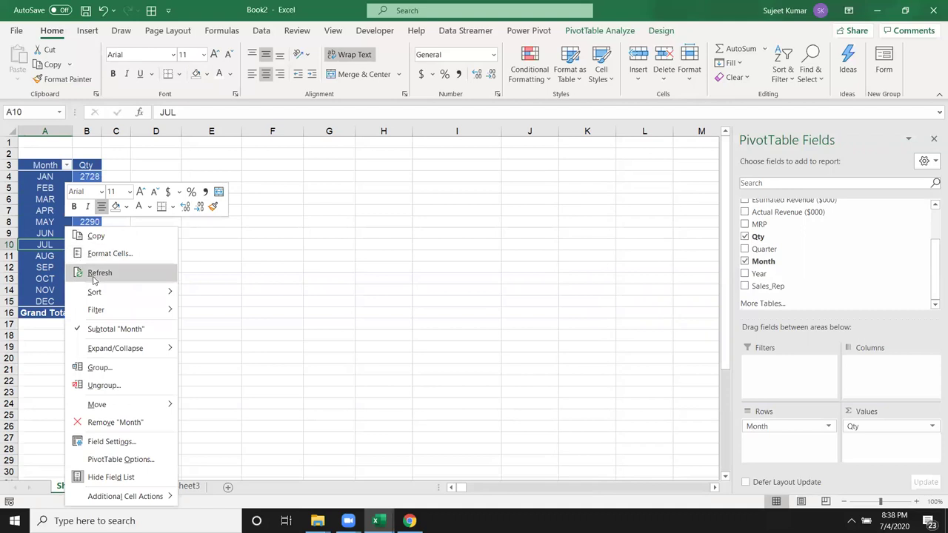
pyautogui.moveTo(97, 404)
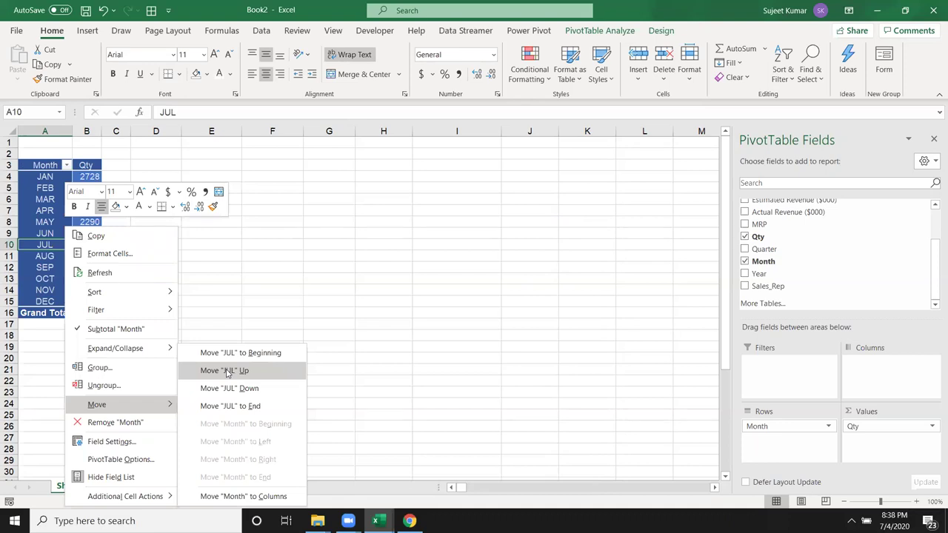
pyautogui.press('Escape')
pyautogui.press('Escape')
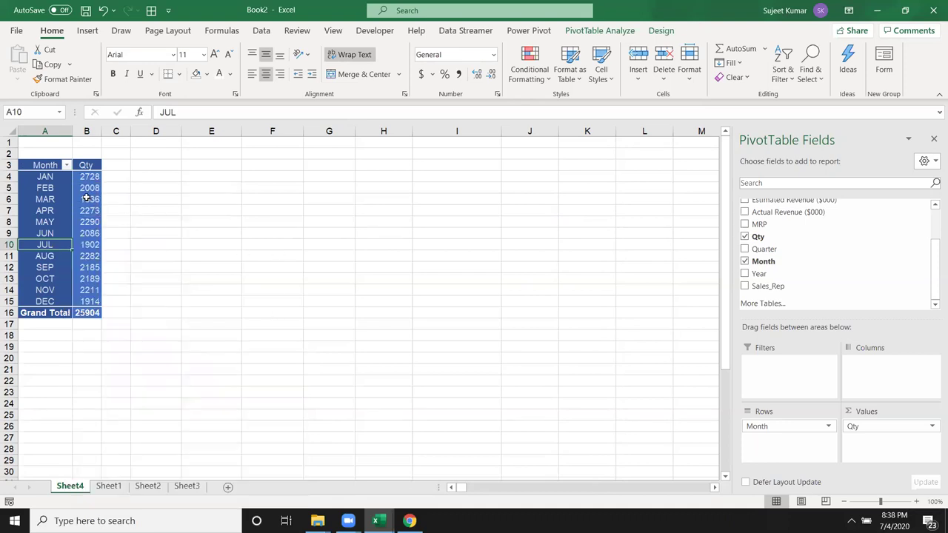
pyautogui.click(87, 188)
# Add Qty to the pivot Values a second time as another Sum of Qty column.
pyautogui.moveTo(758, 237); pyautogui.dragTo(898, 442)
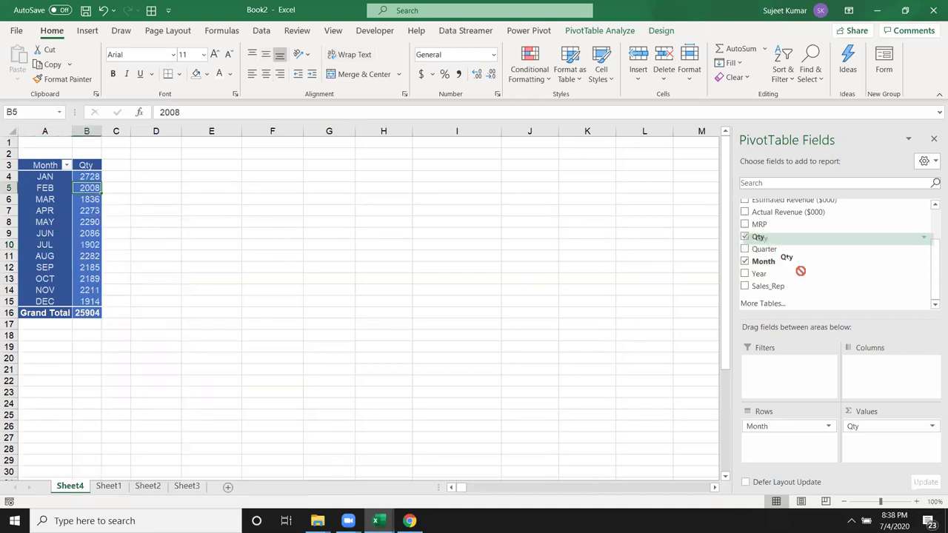
pyautogui.click(90, 177)
pyautogui.click(95, 188)
pyautogui.click(131, 188)
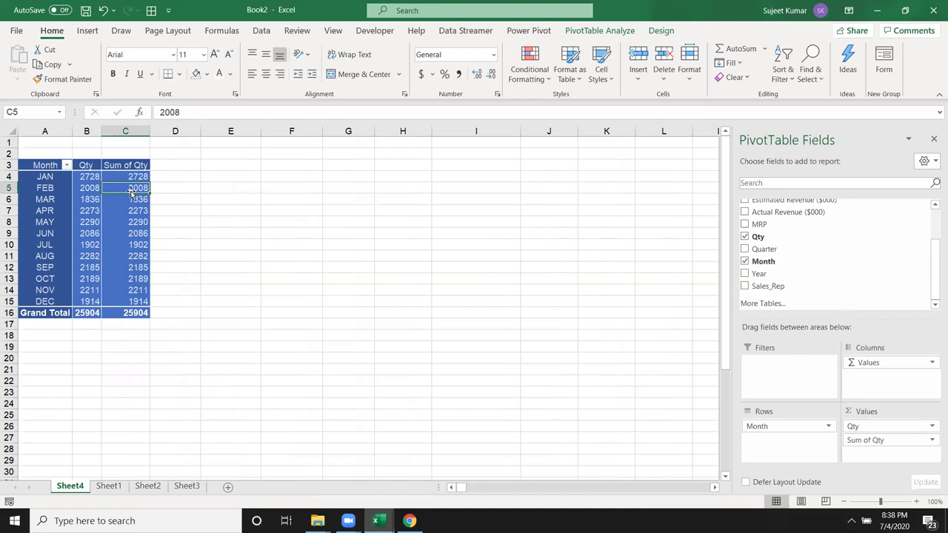
# Show the second Sum of Qty as Running Total In with base field Month.
pyautogui.click(927, 440)
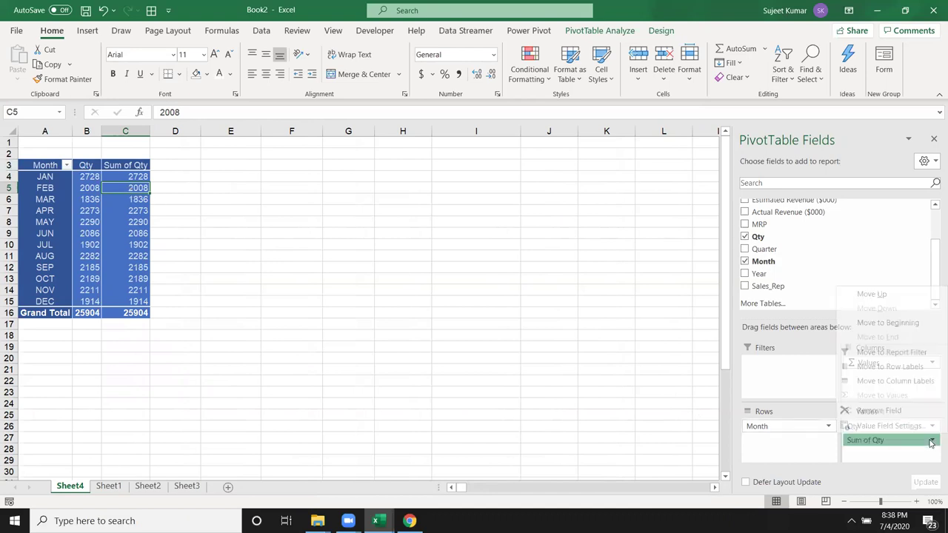
pyautogui.click(889, 426)
pyautogui.click(426, 185)
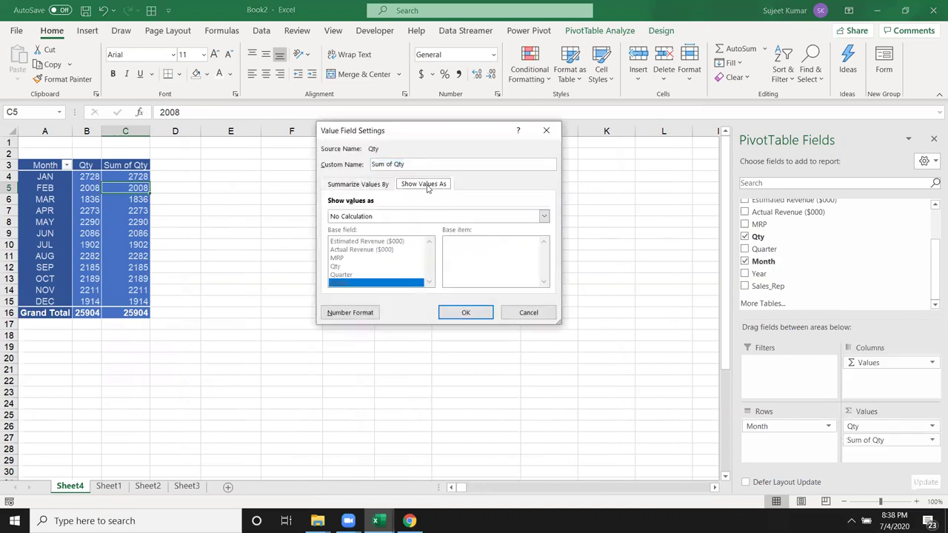
pyautogui.click(395, 217)
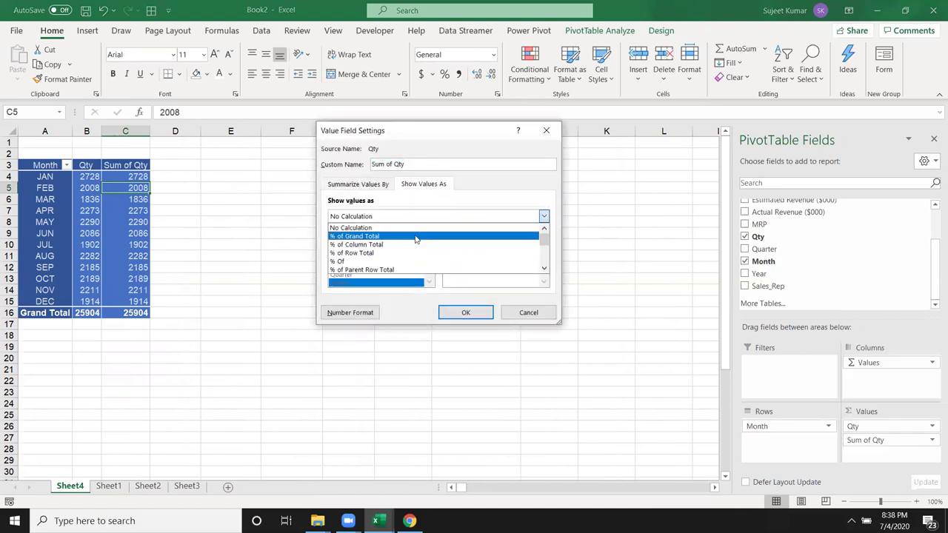
pyautogui.scroll(-1, 425, 249)
pyautogui.scroll(-1, 427, 252)
pyautogui.scroll(-2, 426, 252)
pyautogui.scroll(-1, 426, 256)
pyautogui.scroll(-1, 427, 256)
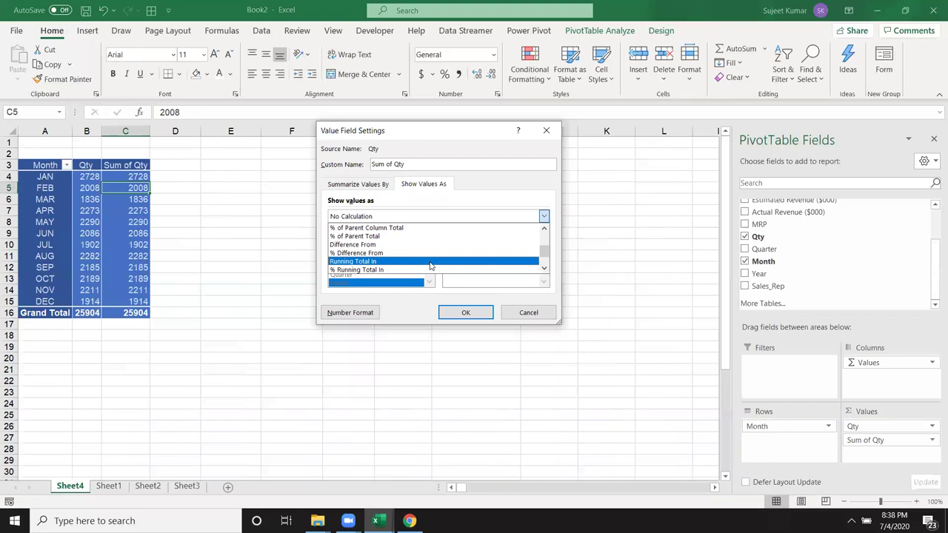
pyautogui.click(430, 266)
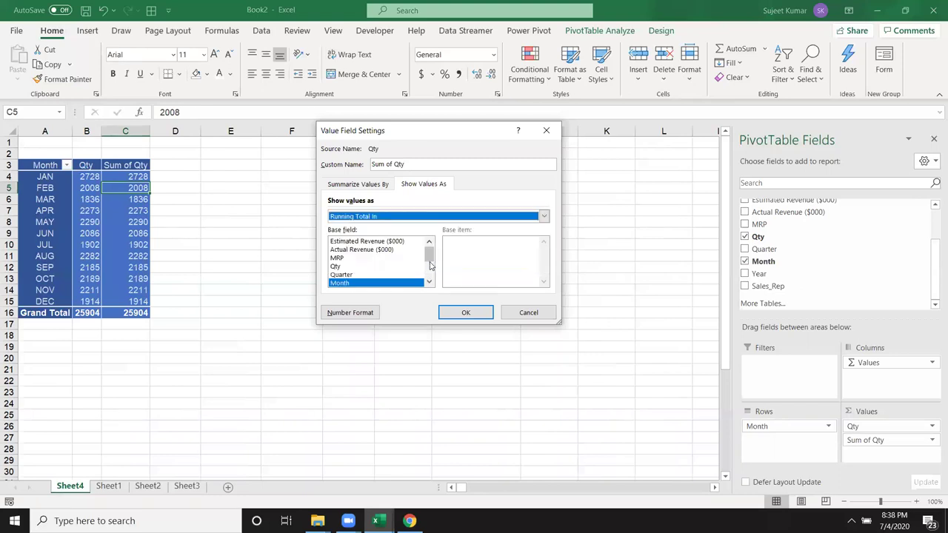
pyautogui.click(465, 313)
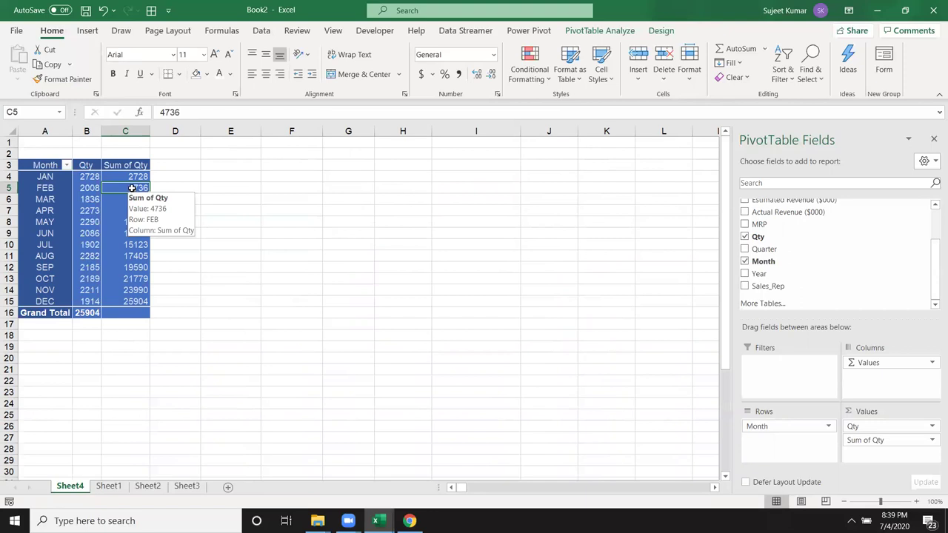
pyautogui.click(100, 200)
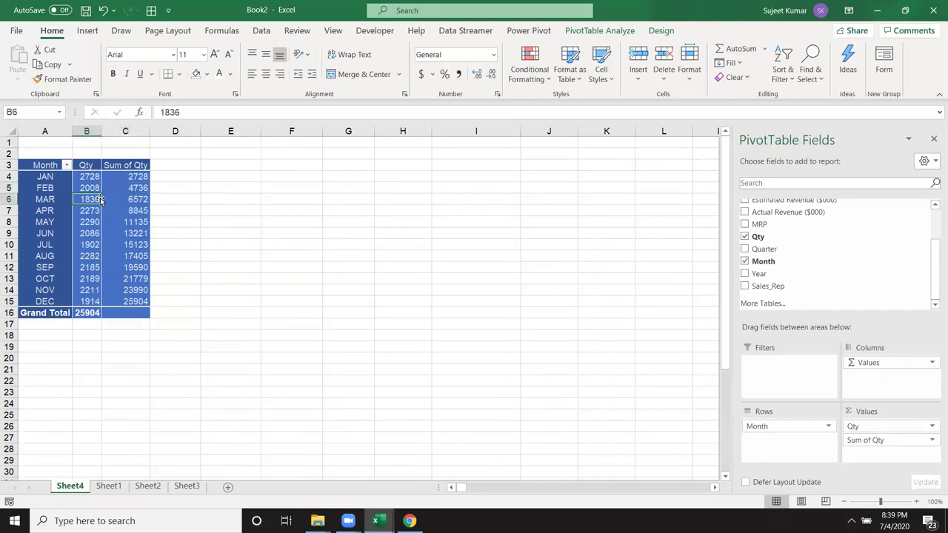
# Create a new PivotTable from the Sheet1 data range $A$1:$L$504 on a new worksheet.
pyautogui.click(108, 485)
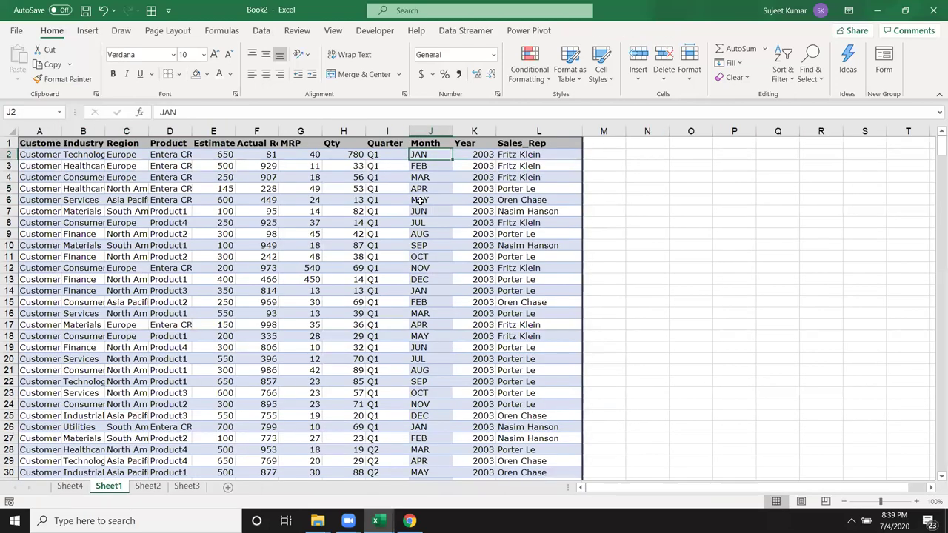
pyautogui.click(300, 131)
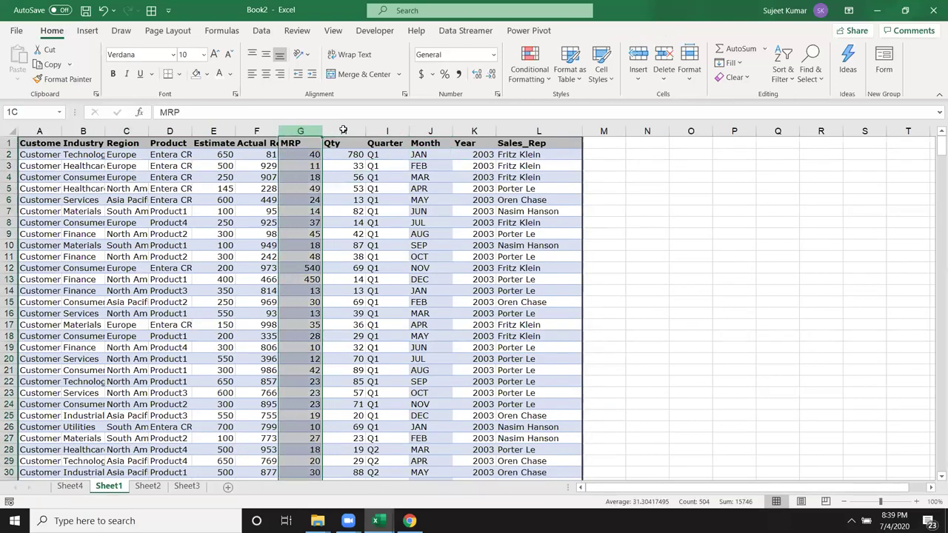
pyautogui.moveTo(343, 129); pyautogui.dragTo(344, 131)
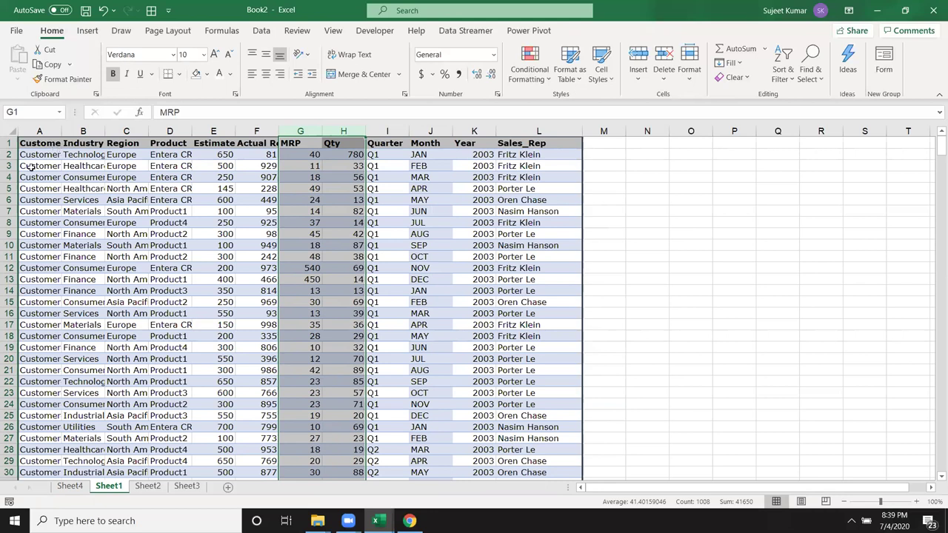
pyautogui.click(35, 145)
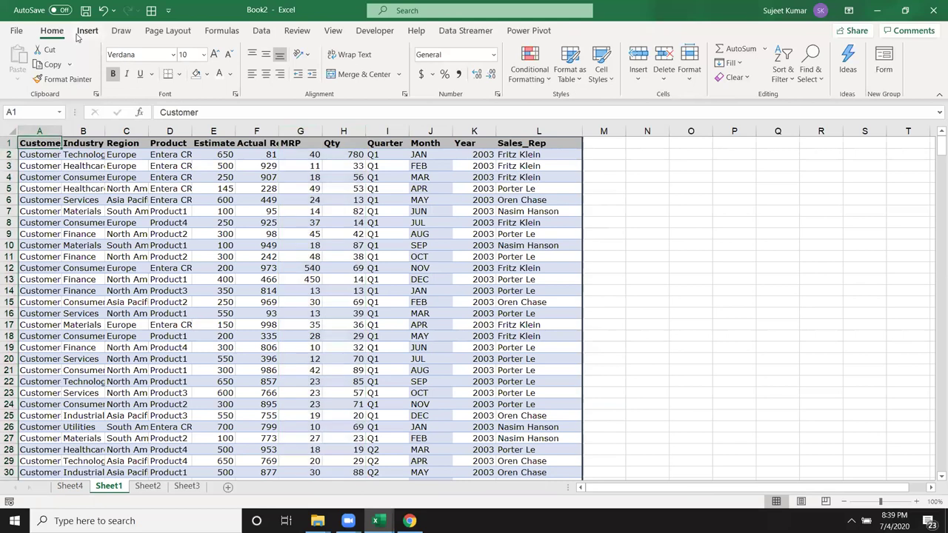
pyautogui.click(87, 30)
pyautogui.click(22, 63)
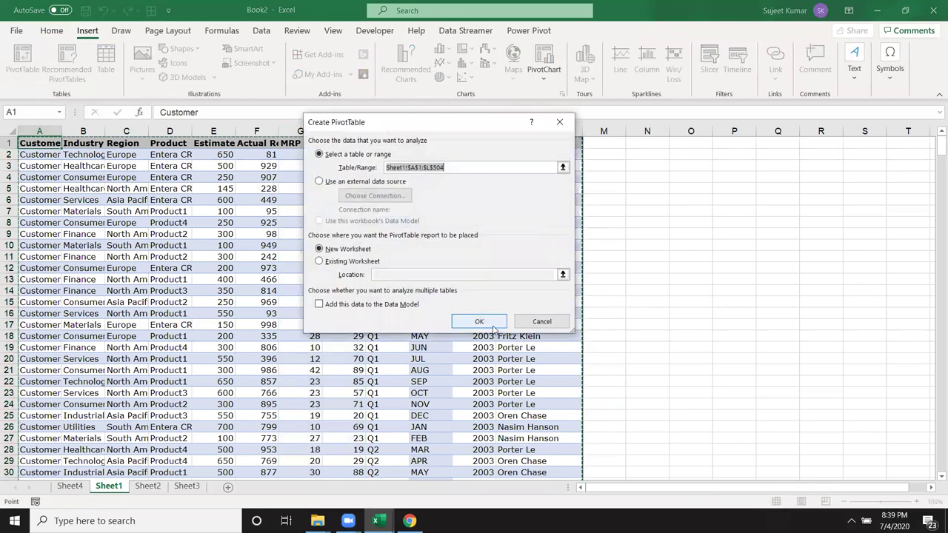
pyautogui.click(492, 325)
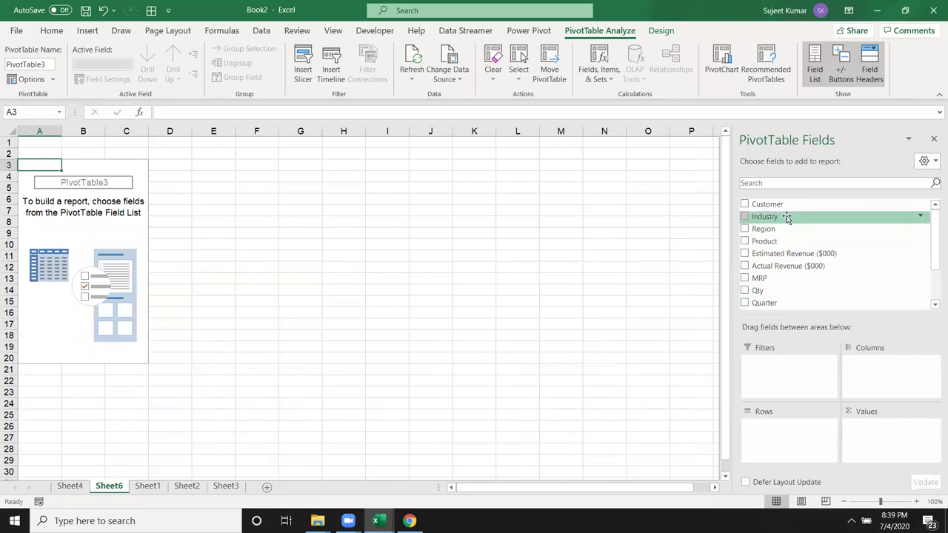
# Place Industry in the pivot Rows, with Qty and MRP in Values.
pyautogui.moveTo(787, 217); pyautogui.dragTo(803, 428)
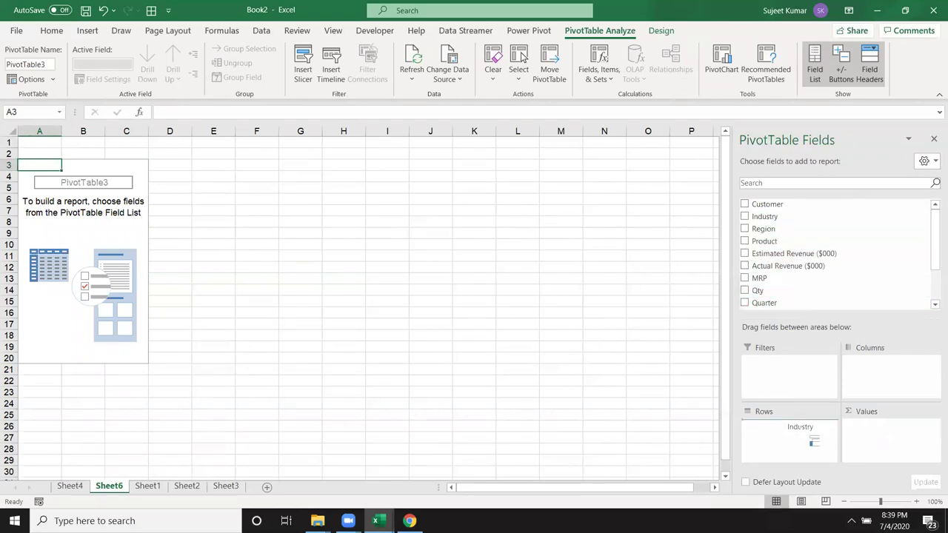
pyautogui.moveTo(786, 290); pyautogui.dragTo(862, 430)
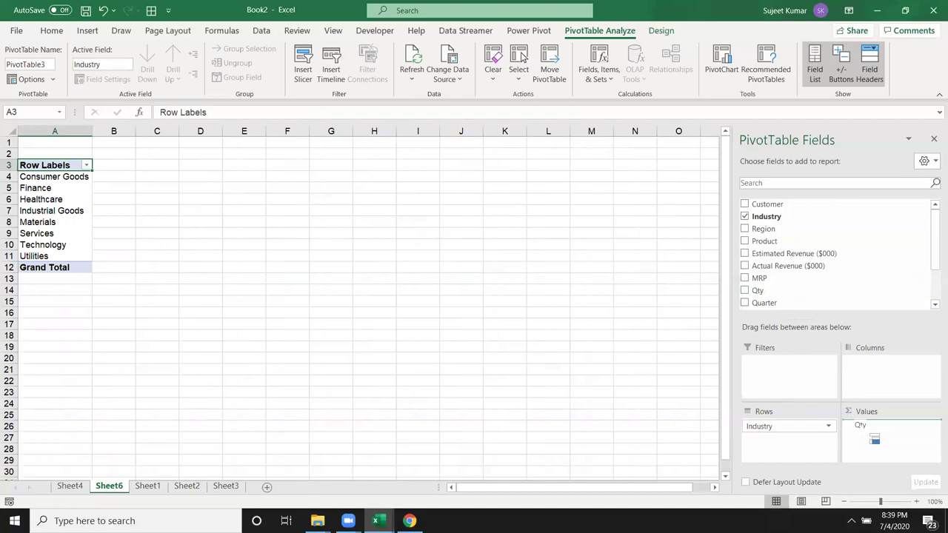
pyautogui.moveTo(770, 279); pyautogui.dragTo(876, 440)
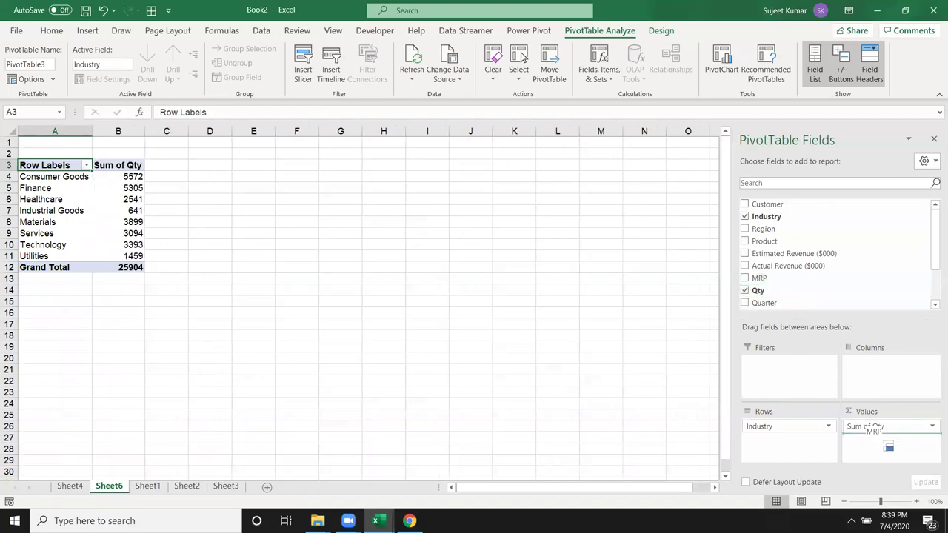
# Summarize MRP by Average instead of Sum and select the Average of MRP values C4:C11.
pyautogui.click(932, 440)
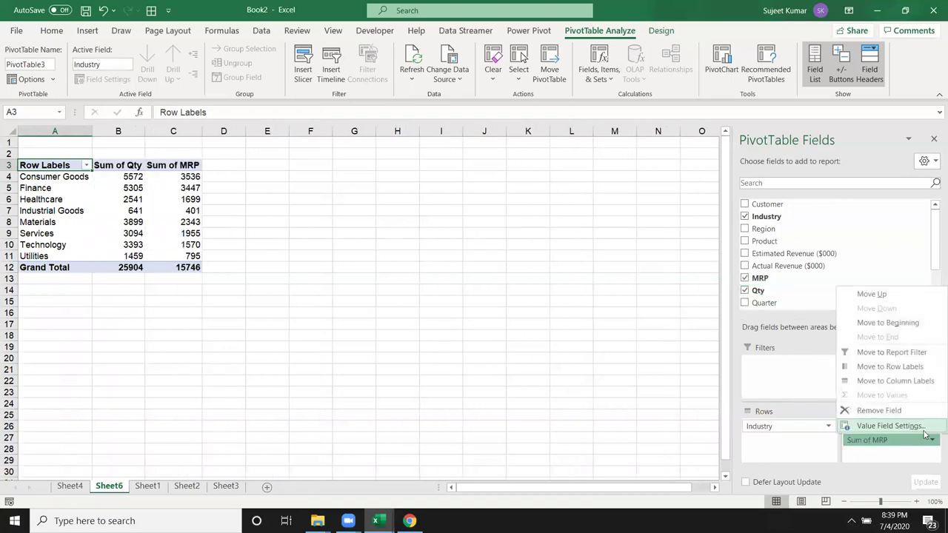
pyautogui.click(889, 381)
pyautogui.click(348, 253)
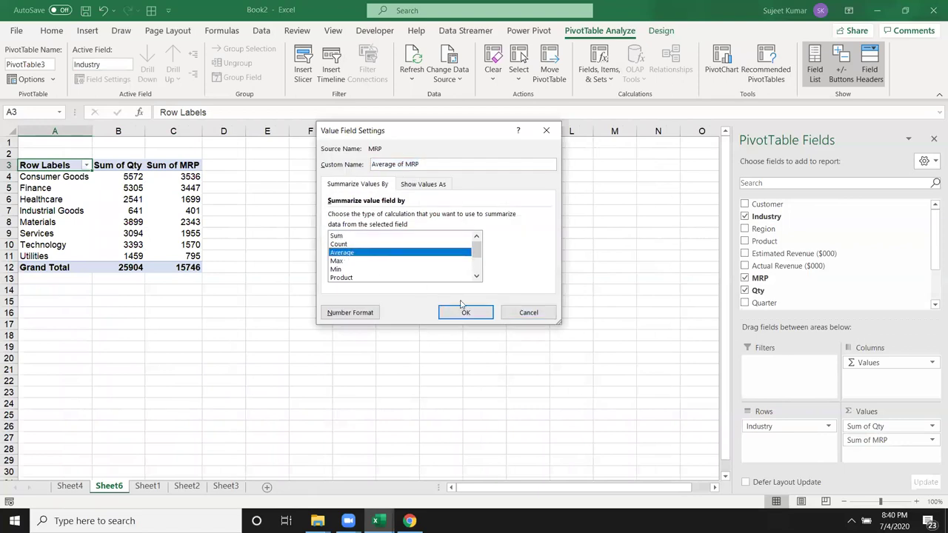
pyautogui.click(474, 314)
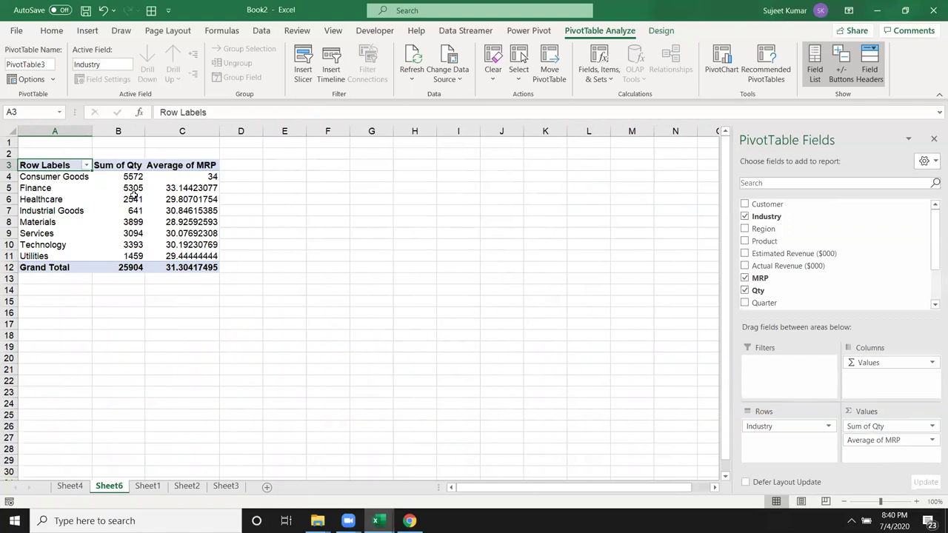
pyautogui.moveTo(209, 181); pyautogui.dragTo(194, 255)
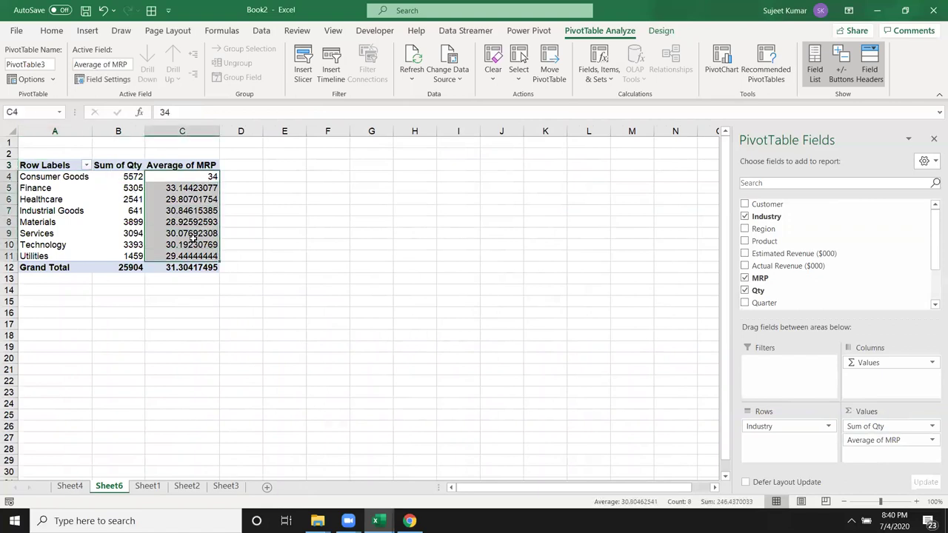
pyautogui.click(51, 30)
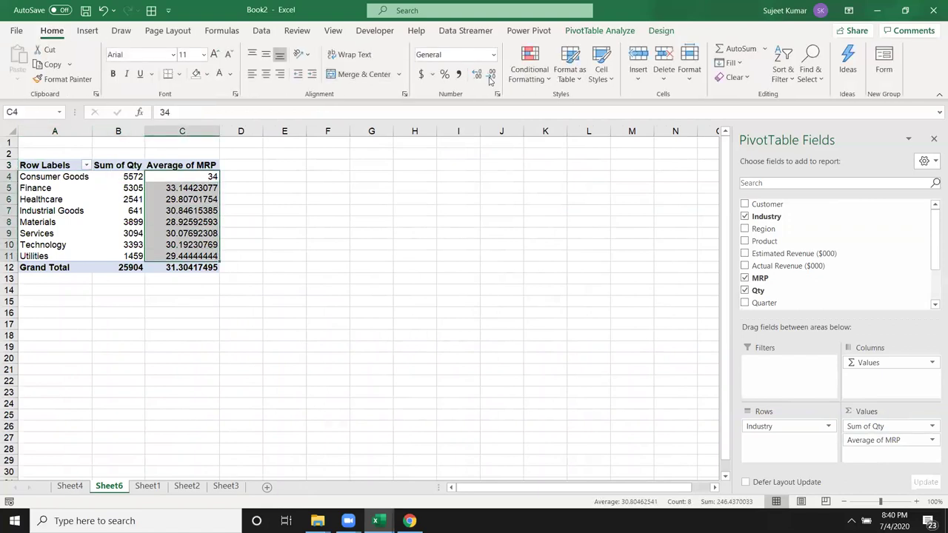
# Show Average of MRP with one decimal place, then list the Fields, Items & Sets options.
pyautogui.click(490, 77)
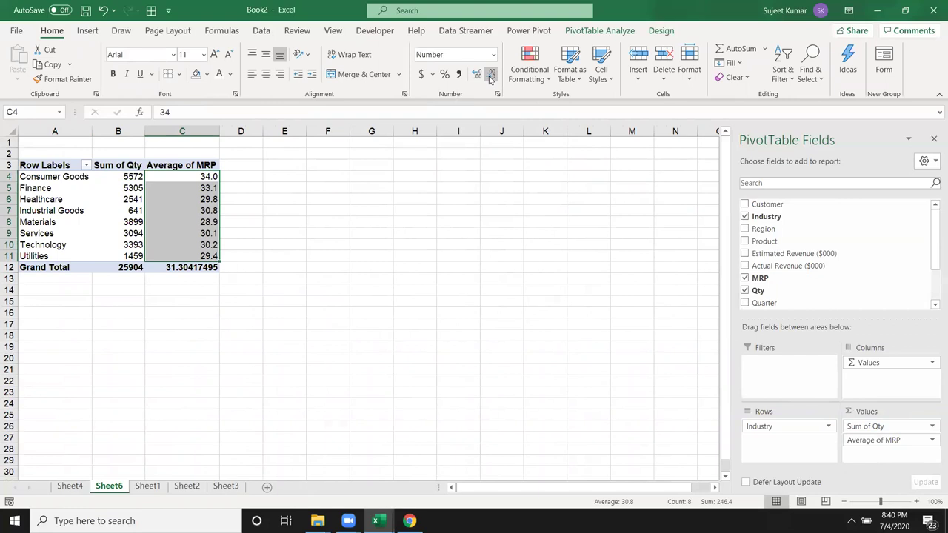
pyautogui.moveTo(109, 175); pyautogui.dragTo(178, 178)
pyautogui.click(141, 190)
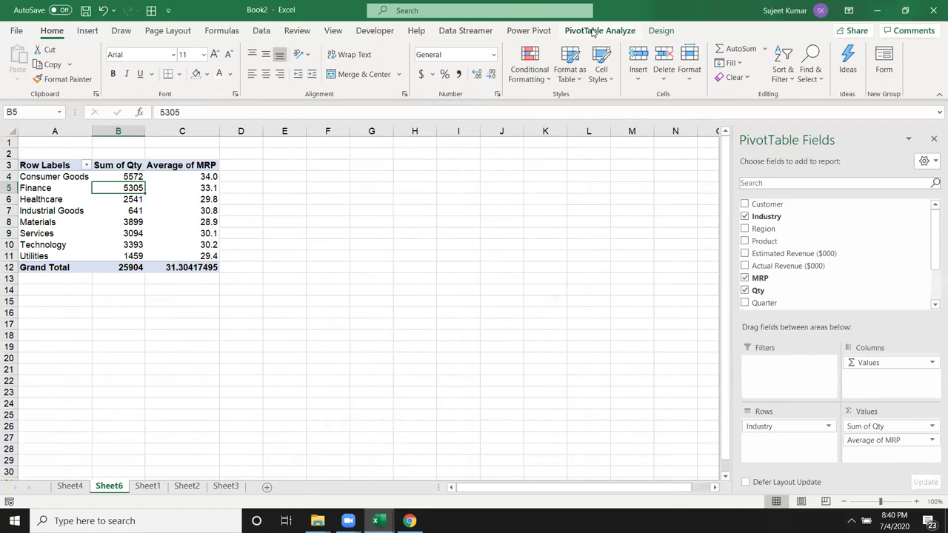
pyautogui.click(628, 31)
pyautogui.click(591, 77)
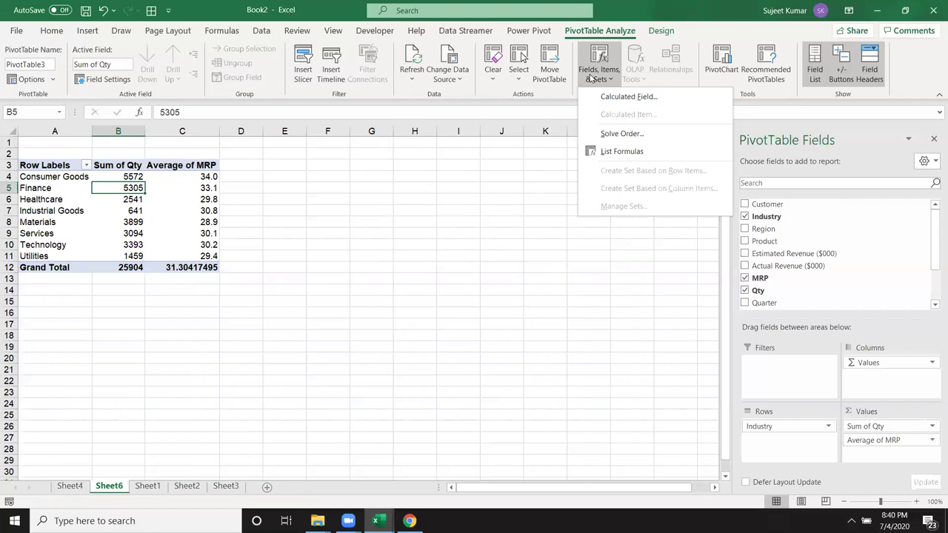
# Define a new calculated field named Amt with the formula =MRP*Qty.
pyautogui.click(613, 96)
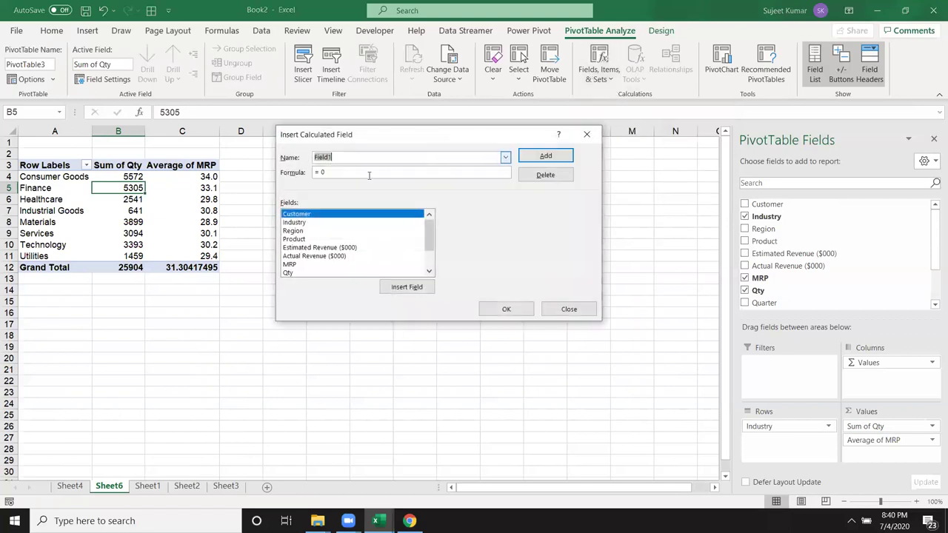
pyautogui.write('Amt')
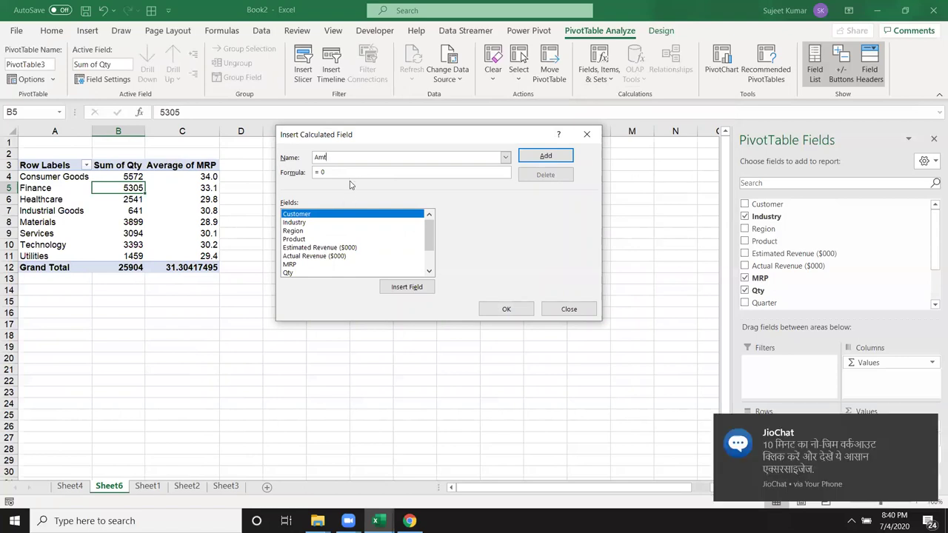
pyautogui.doubleClick(350, 172)
pyautogui.write('=')
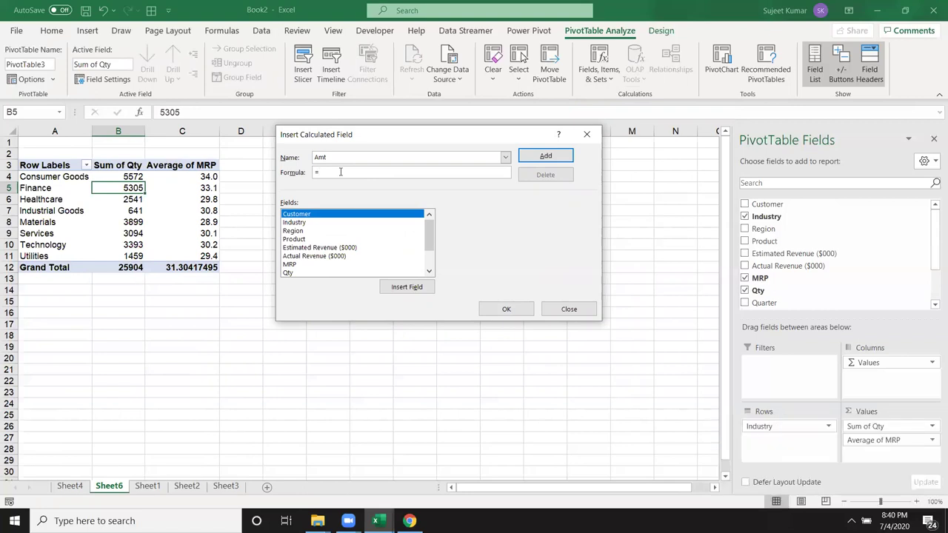
pyautogui.click(298, 265)
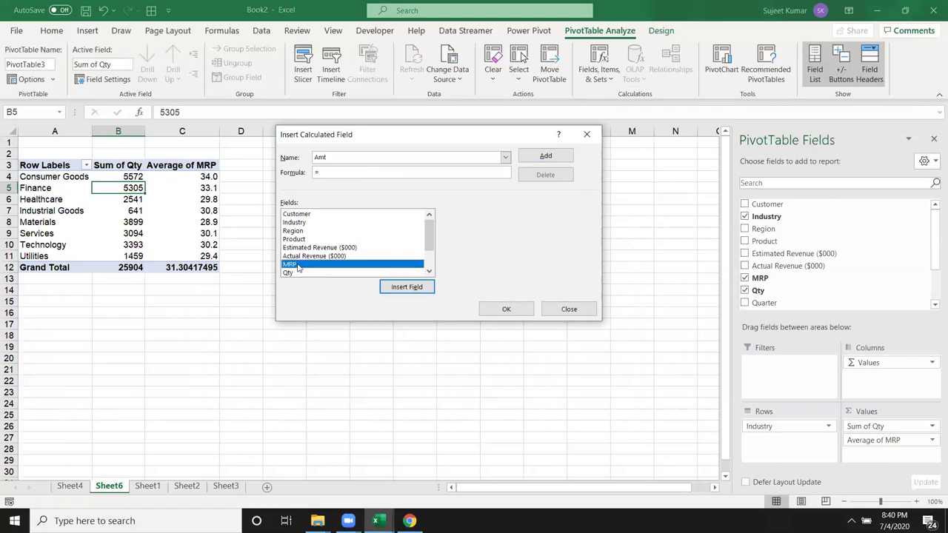
pyautogui.doubleClick(298, 265)
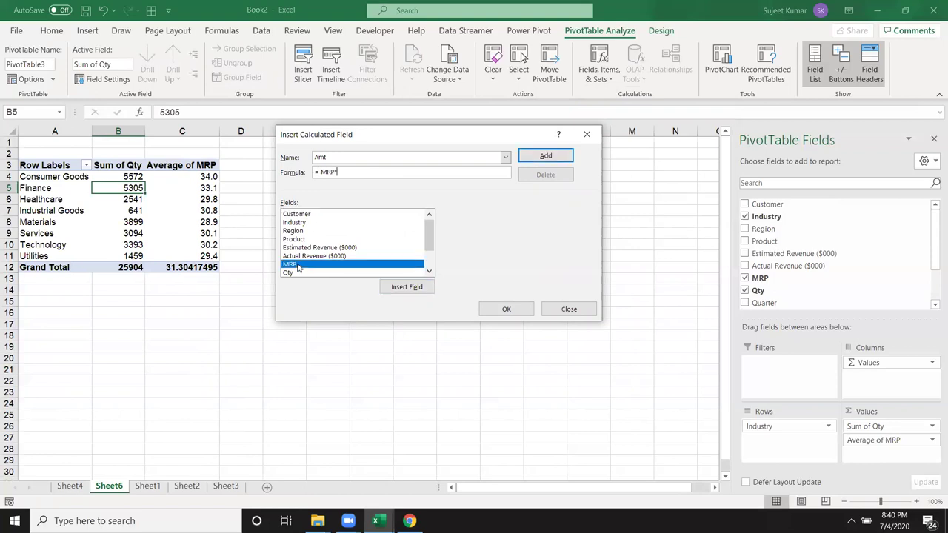
pyautogui.doubleClick(300, 274)
# Add the Amt field to the pivot and select its values D5:D9.
pyautogui.click(361, 171)
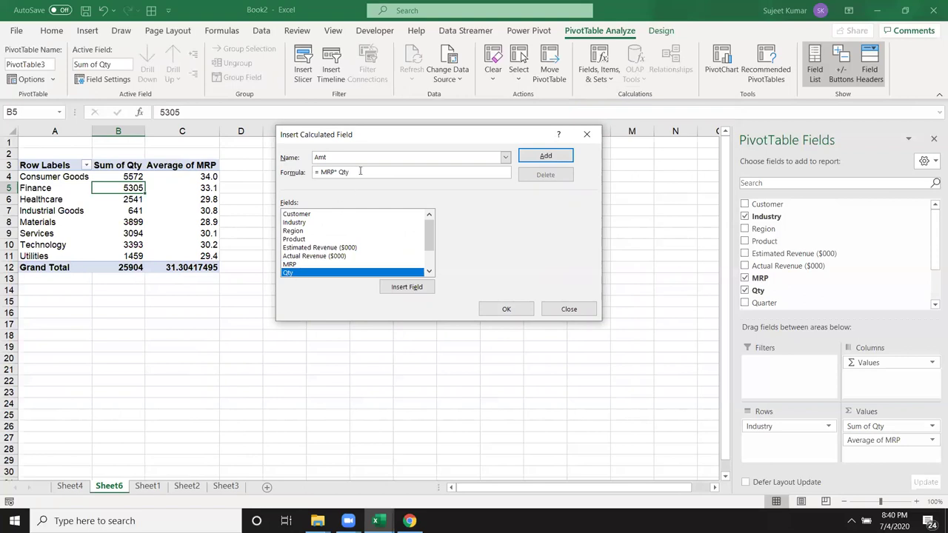
pyautogui.click(536, 160)
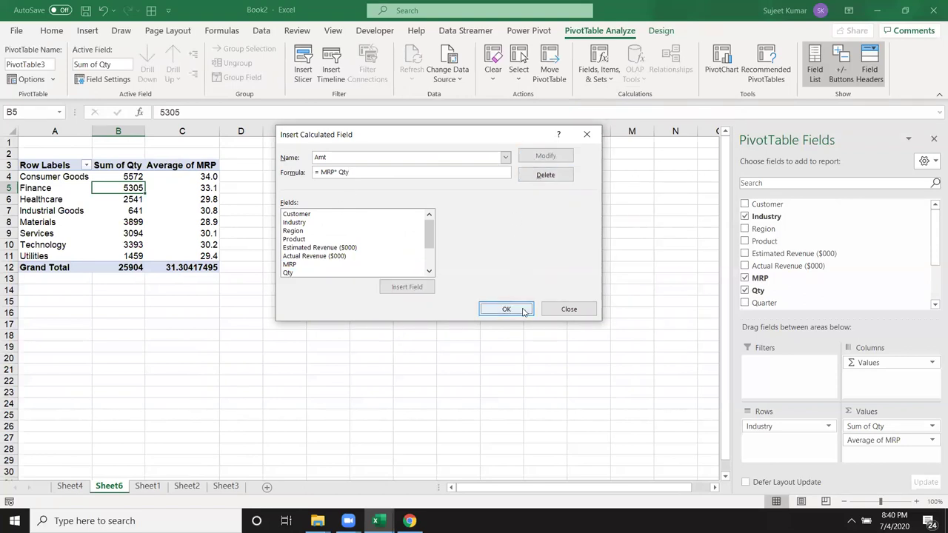
pyautogui.click(523, 311)
pyautogui.click(254, 189)
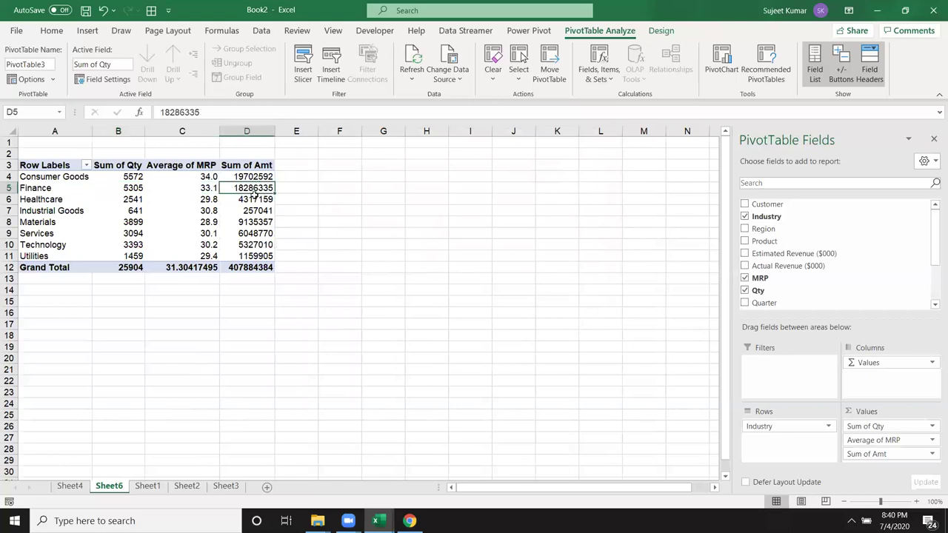
pyautogui.moveTo(254, 192); pyautogui.dragTo(255, 231)
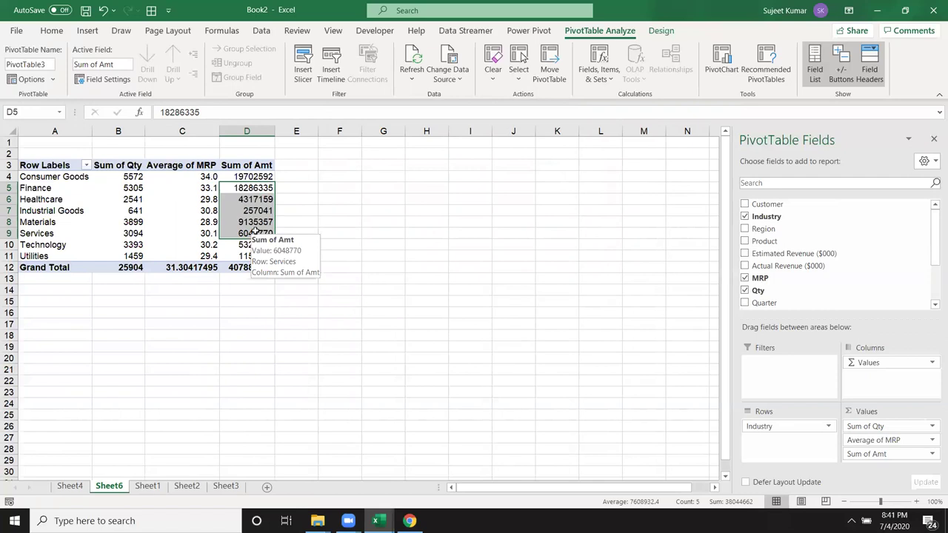
# Check the Row Labels options without changes, then add Region as a report filter.
pyautogui.click(72, 201)
pyautogui.click(85, 165)
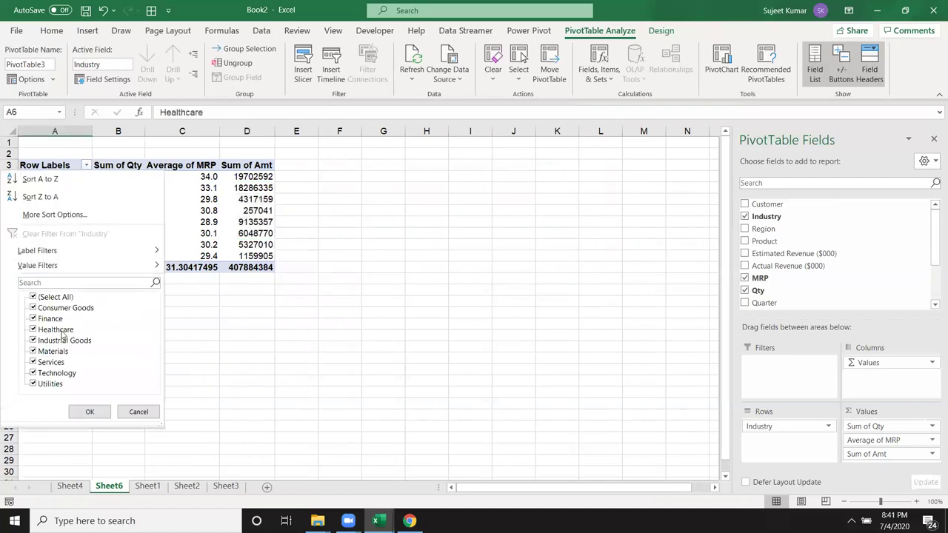
pyautogui.click(90, 412)
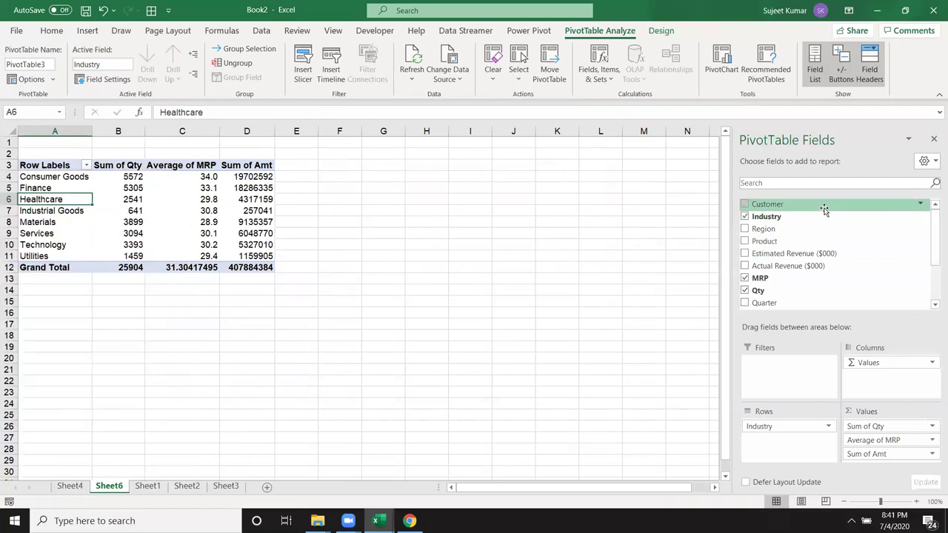
pyautogui.moveTo(821, 229); pyautogui.dragTo(792, 379)
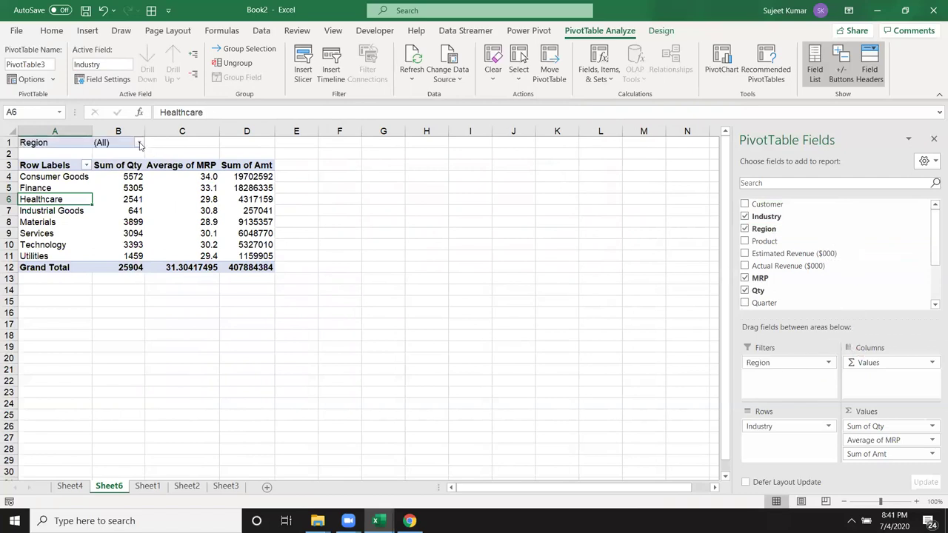
# Test the Region filter with Asia Pacific, then Middle East.
pyautogui.click(138, 142)
pyautogui.click(37, 182)
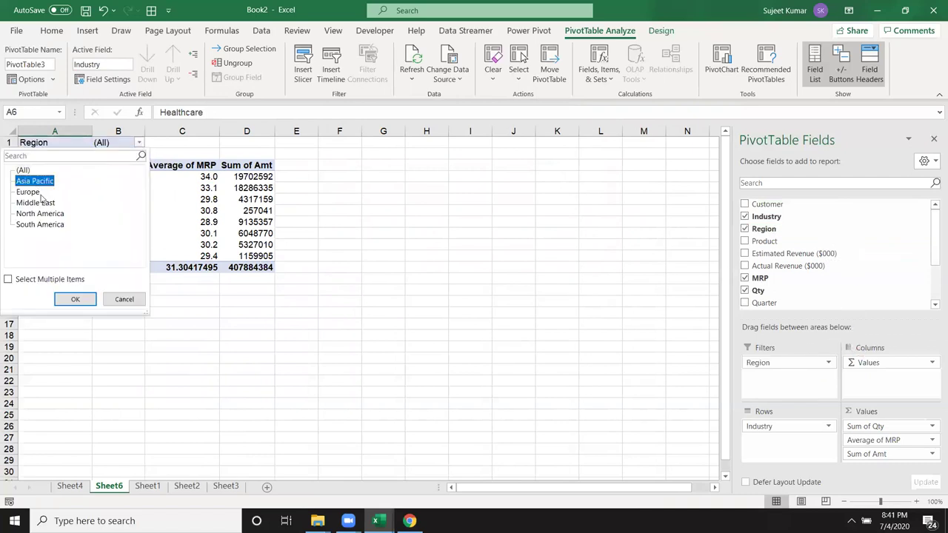
pyautogui.click(86, 303)
pyautogui.click(146, 142)
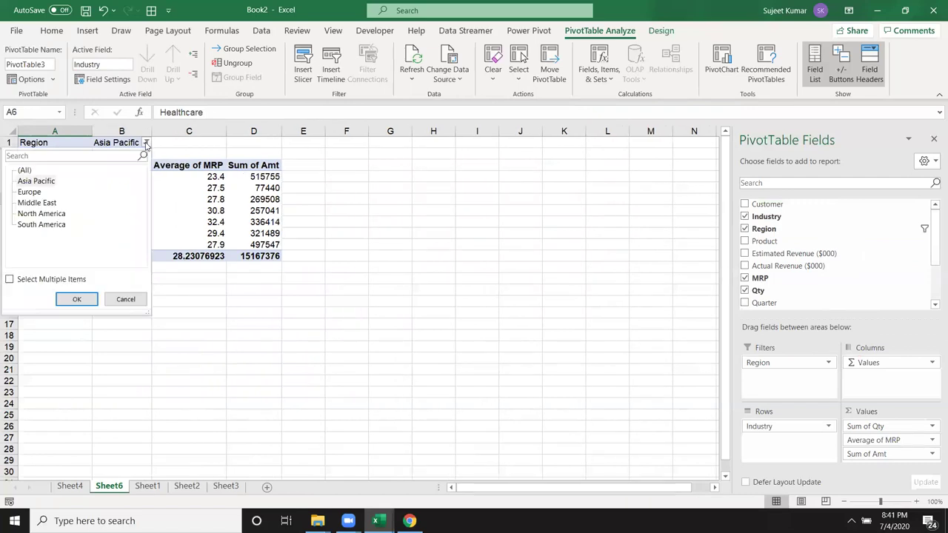
pyautogui.click(49, 204)
pyautogui.click(83, 299)
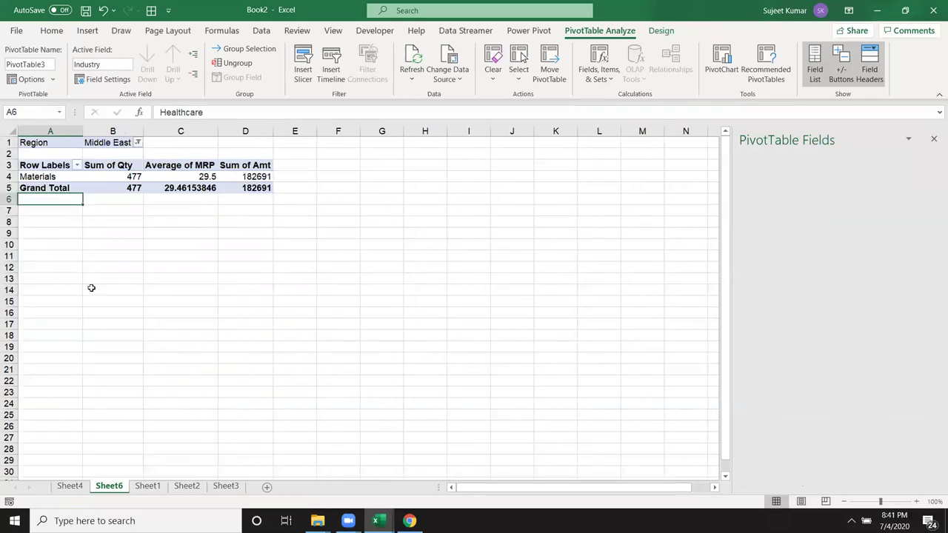
pyautogui.click(138, 145)
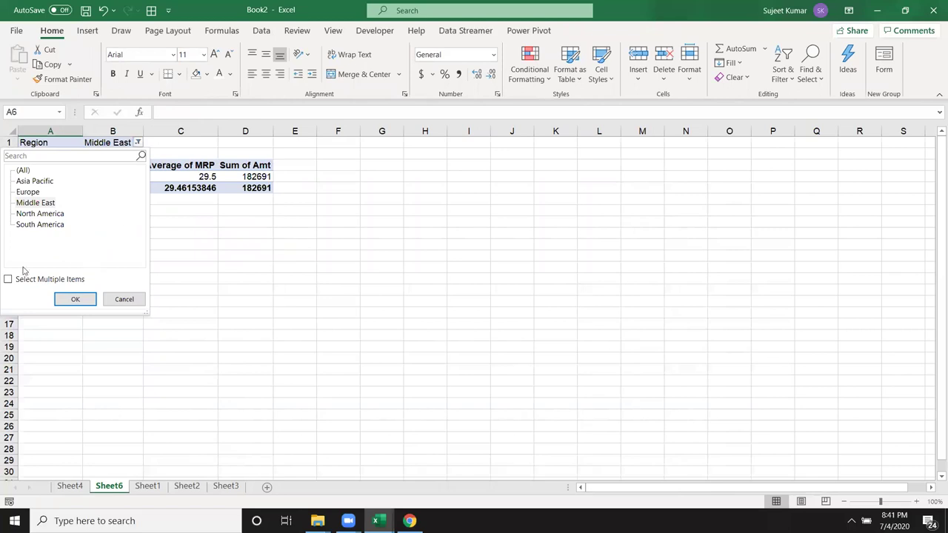
pyautogui.click(75, 299)
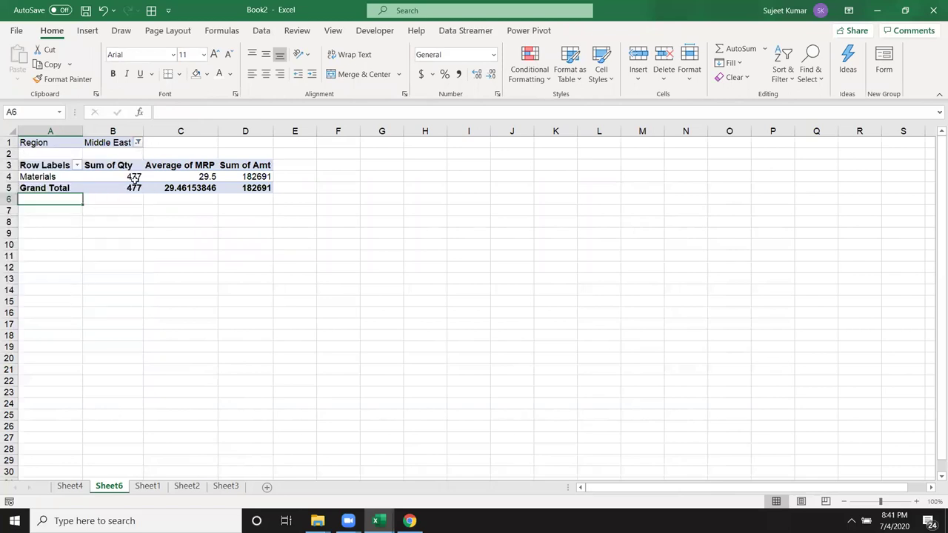
# Set the Region filter back to (All) regions.
pyautogui.click(137, 146)
pyautogui.click(20, 171)
pyautogui.click(75, 299)
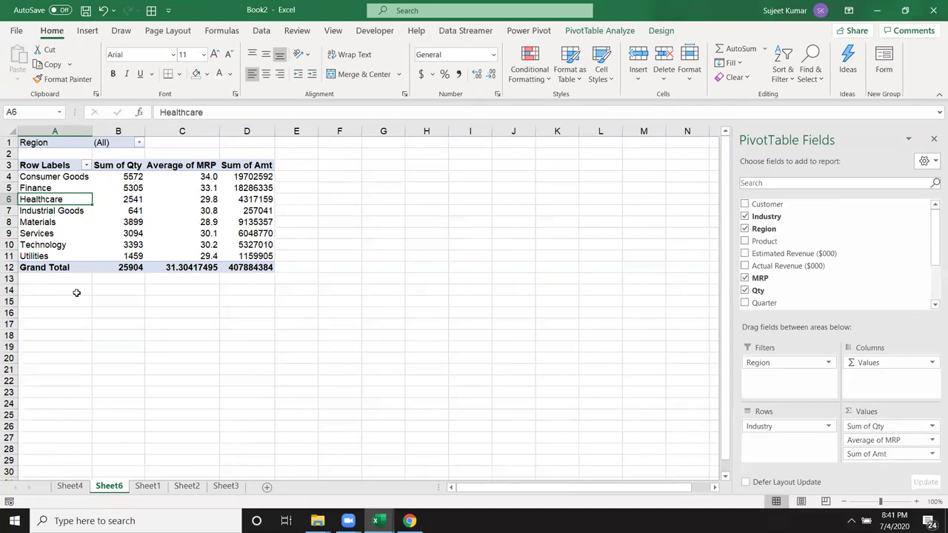
# Drag Region out of the Filters area and select A3:B12.
pyautogui.click(138, 197)
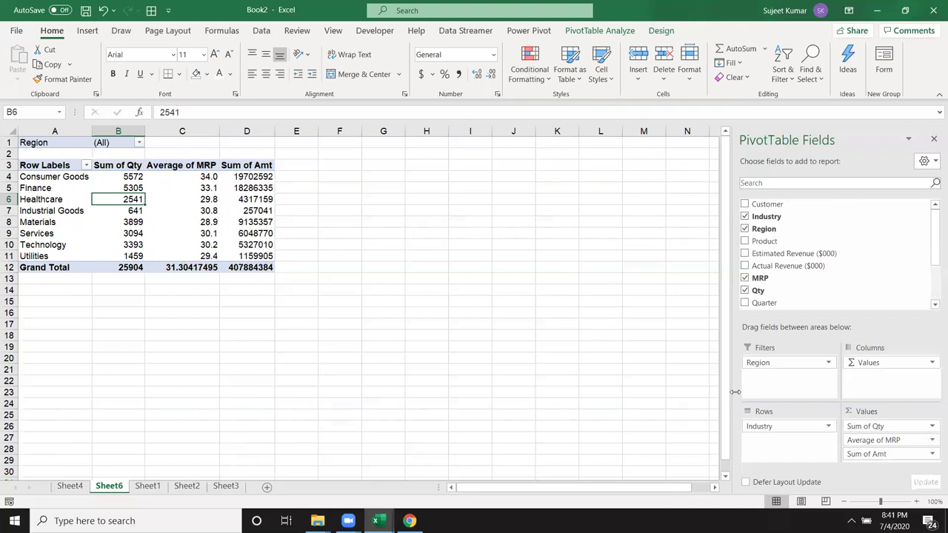
pyautogui.moveTo(759, 363); pyautogui.dragTo(819, 297)
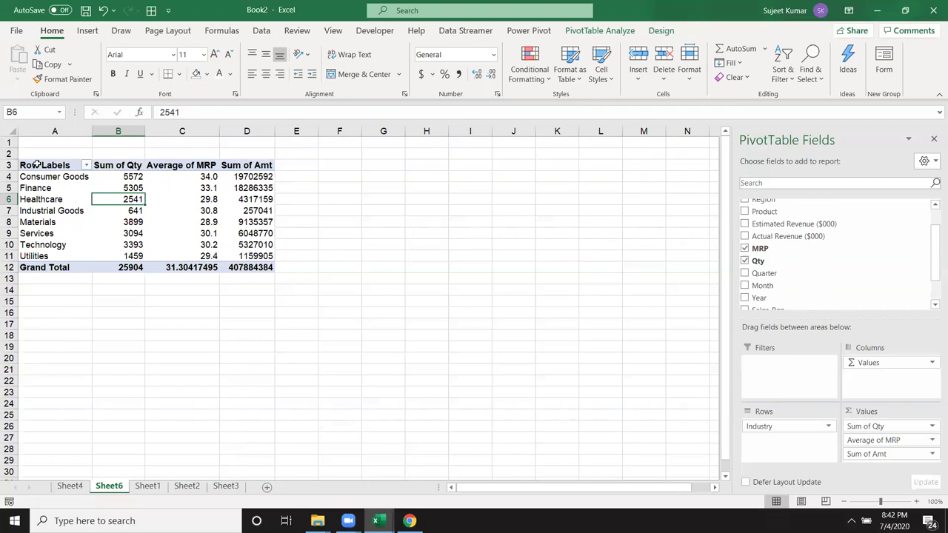
pyautogui.moveTo(33, 165); pyautogui.dragTo(109, 263)
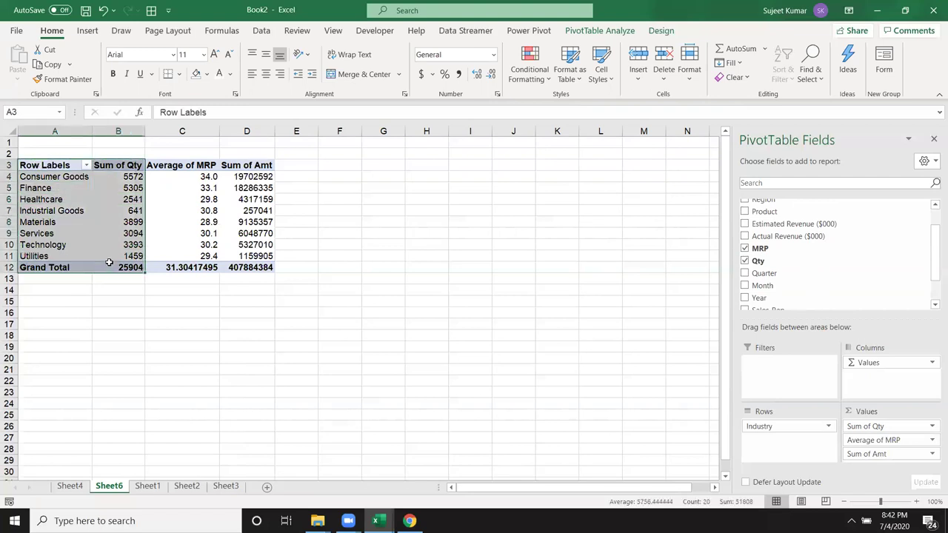